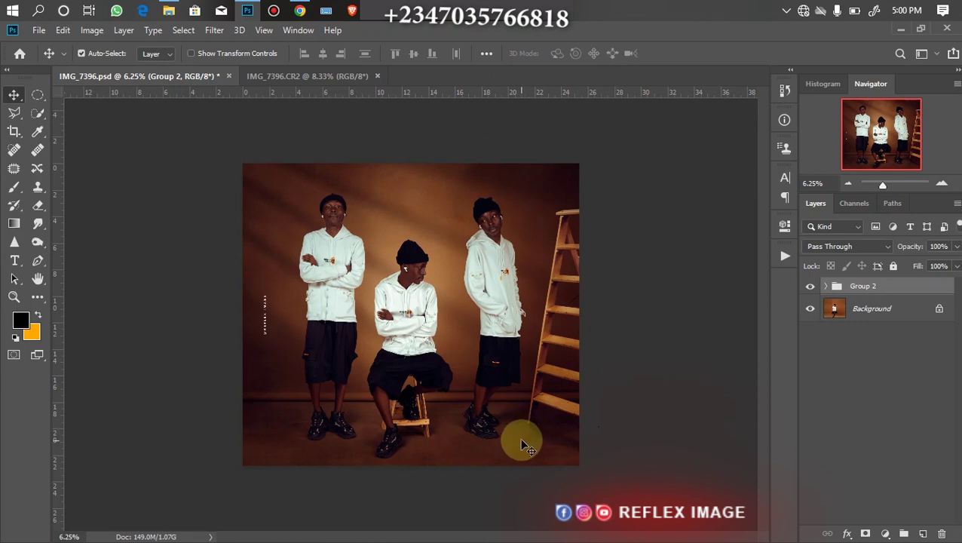
Compare the finished three-pose composite in IMG_7396.psd with the original photo in IMG_7396.CR2.
left_click(318, 79)
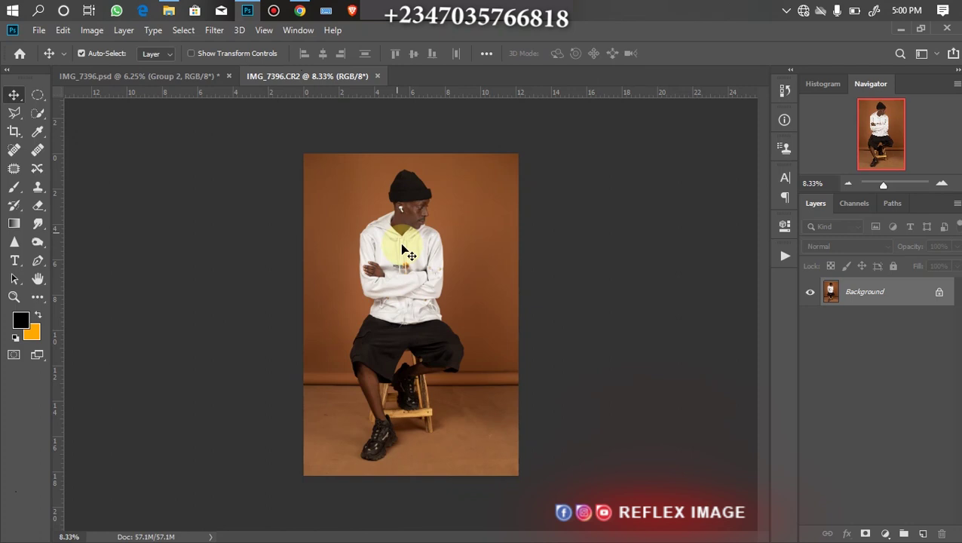
left_click(197, 75)
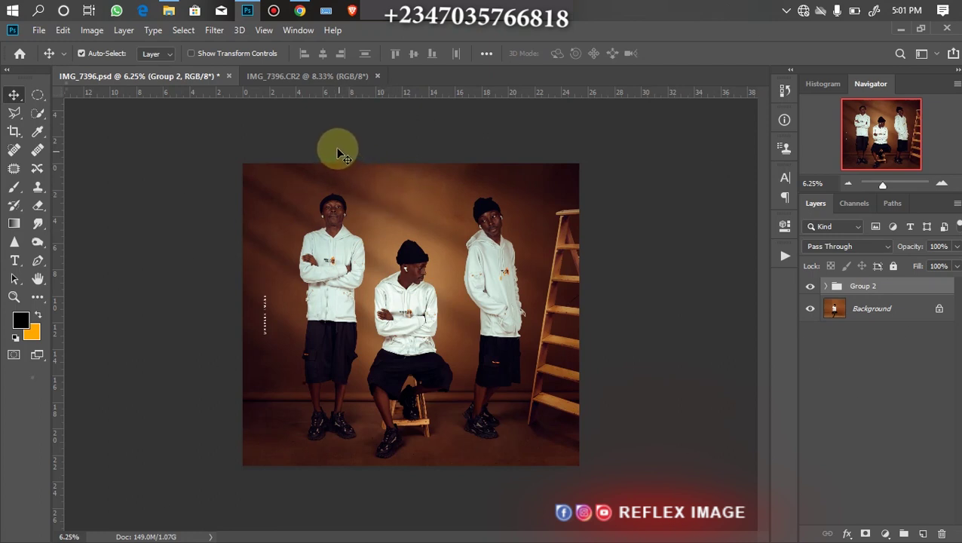
left_click(302, 79)
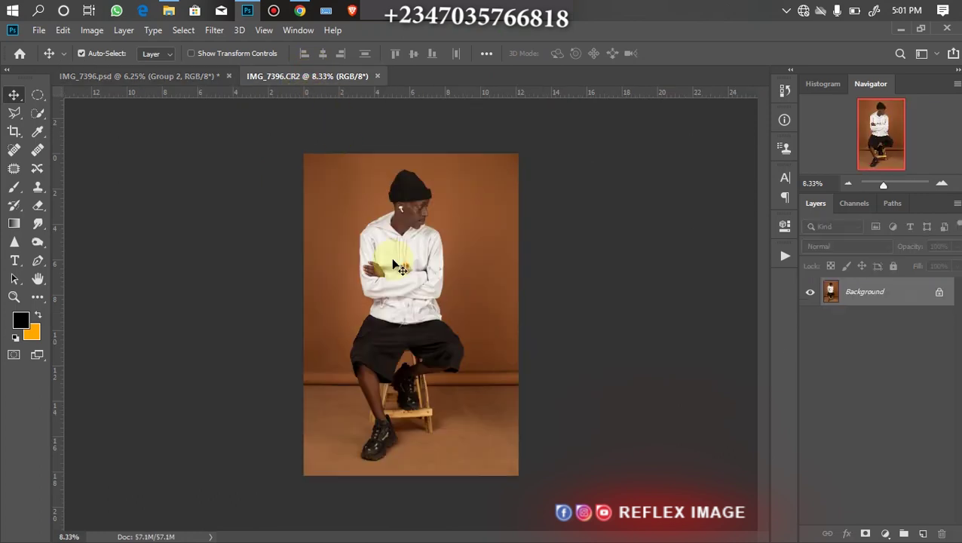
Swap the crop ratio to 5:4 and extend the IMG_7396.CR2 canvas beyond the photo on all four sides.
left_click(14, 135)
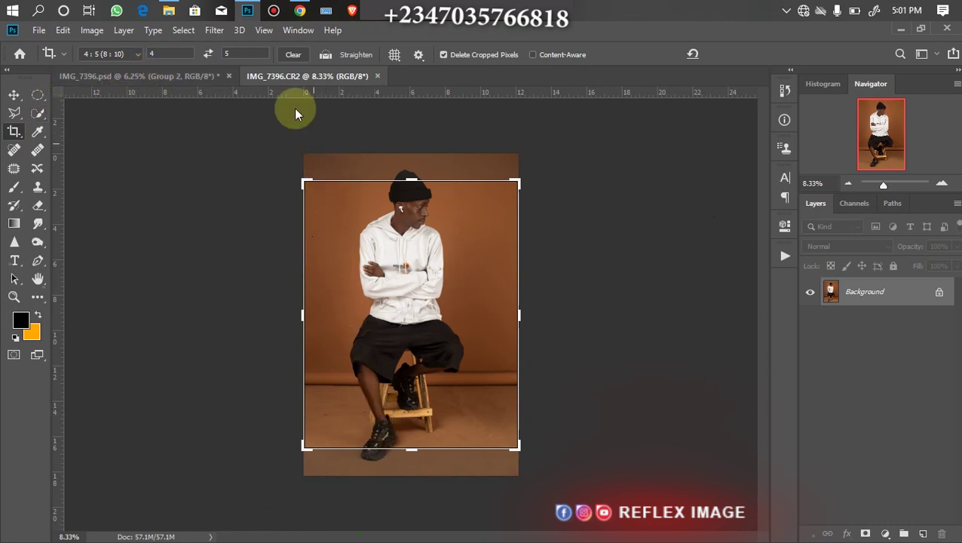
left_click(207, 54)
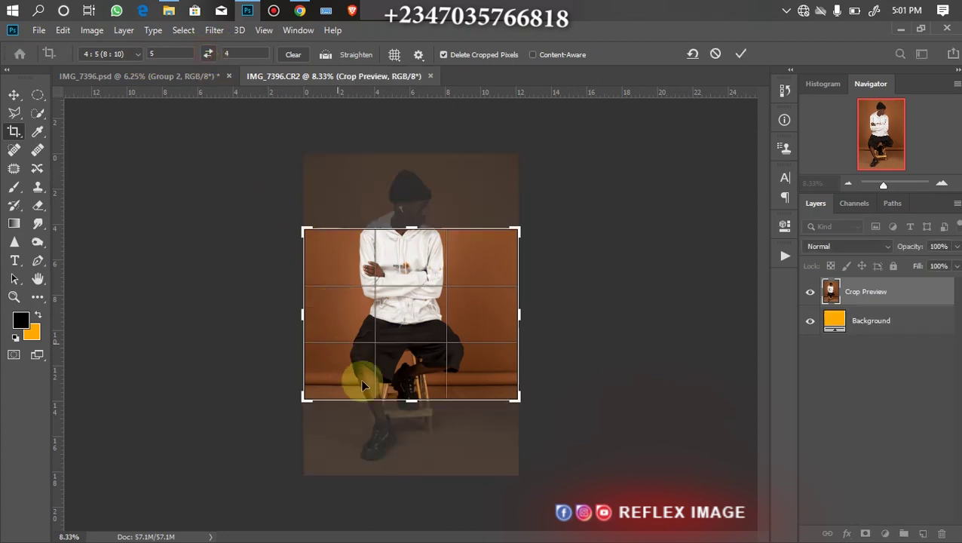
left_click_drag(411, 228, 408, 182)
left_click_drag(388, 344, 386, 387)
left_click_drag(402, 460, 402, 484)
left_click_drag(411, 144, 408, 128)
left_click_drag(408, 501, 407, 506)
left_click_drag(412, 128, 409, 115)
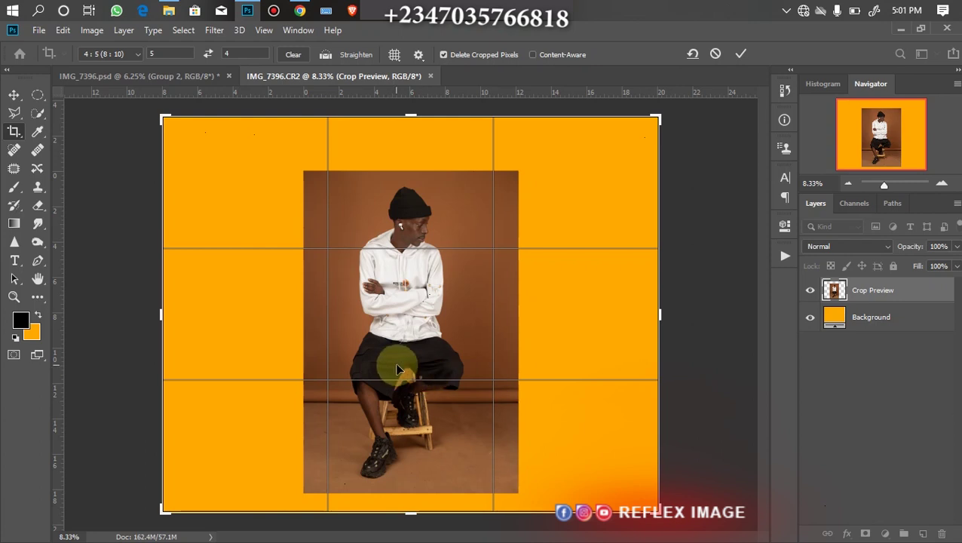
key("Return")
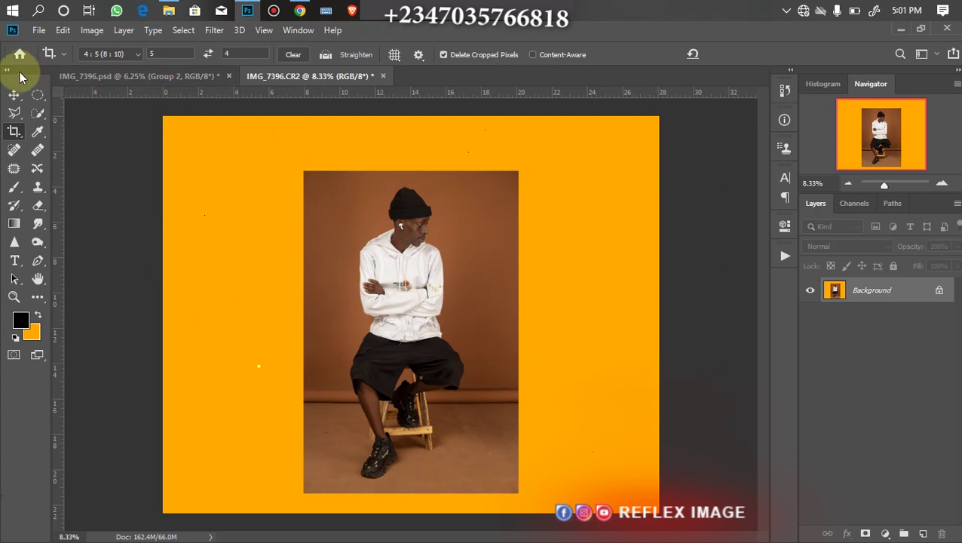
left_click(37, 96)
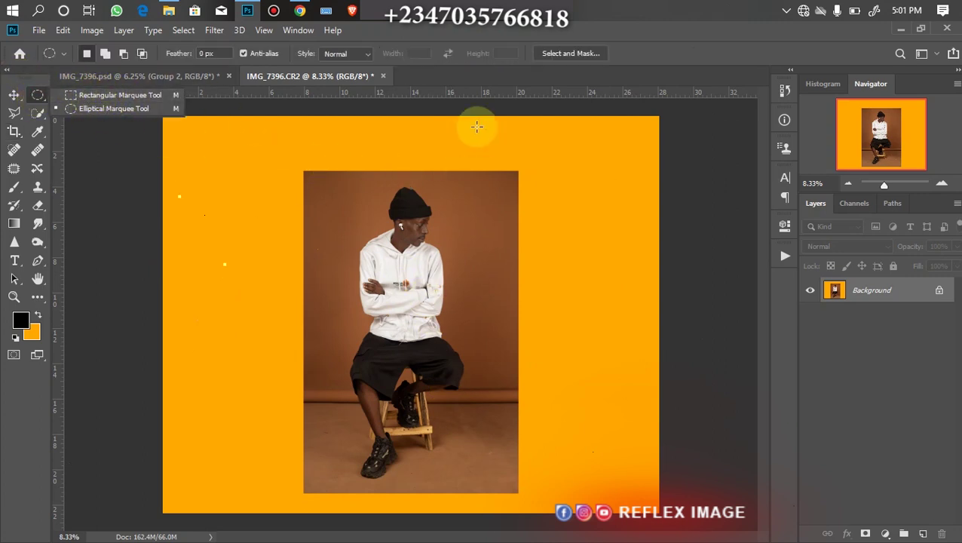
left_click_drag(472, 105, 597, 528)
left_click(460, 322)
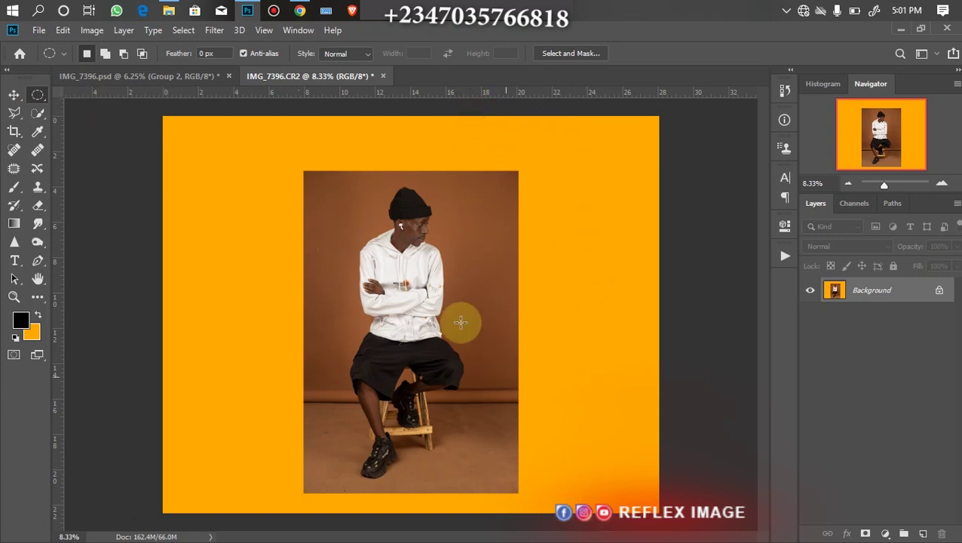
key("ctrl+z")
left_click(151, 153)
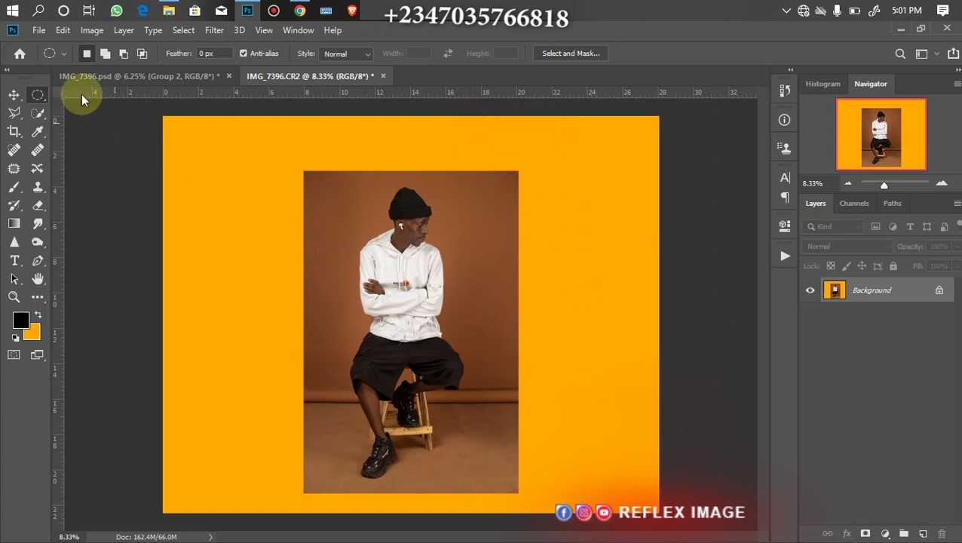
Make a full-height rectangular selection from just right of the seated man across the orange area on the right.
left_click(37, 96)
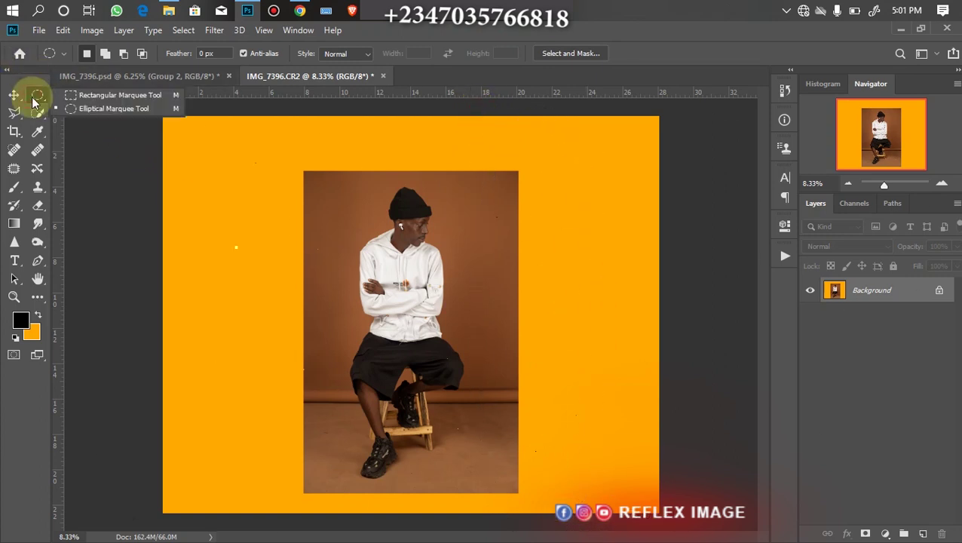
left_click(86, 99)
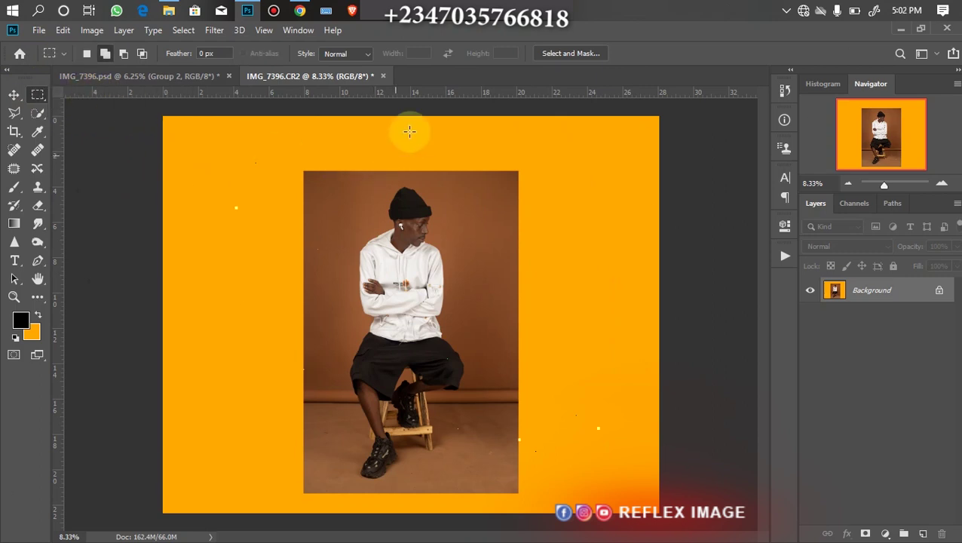
left_click_drag(461, 105, 647, 515)
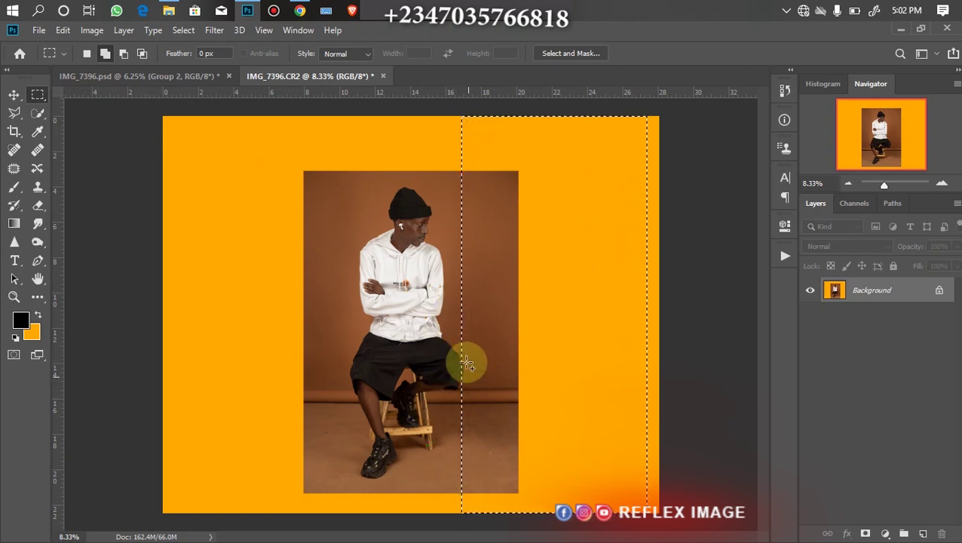
left_click_drag(465, 427, 471, 365)
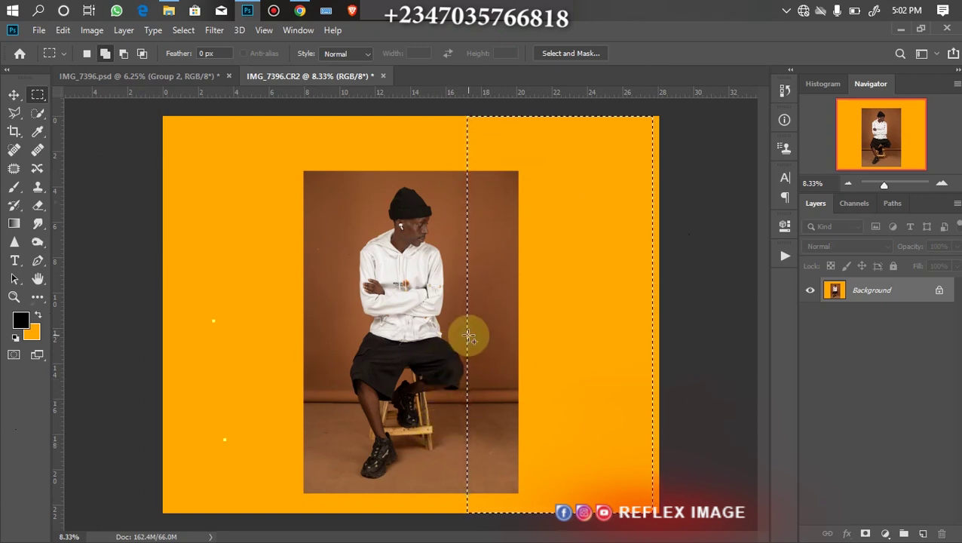
Free-transform the selected right side to about 415% width so the backdrop reaches the canvas's right edge, then deselect.
key("ctrl+t")
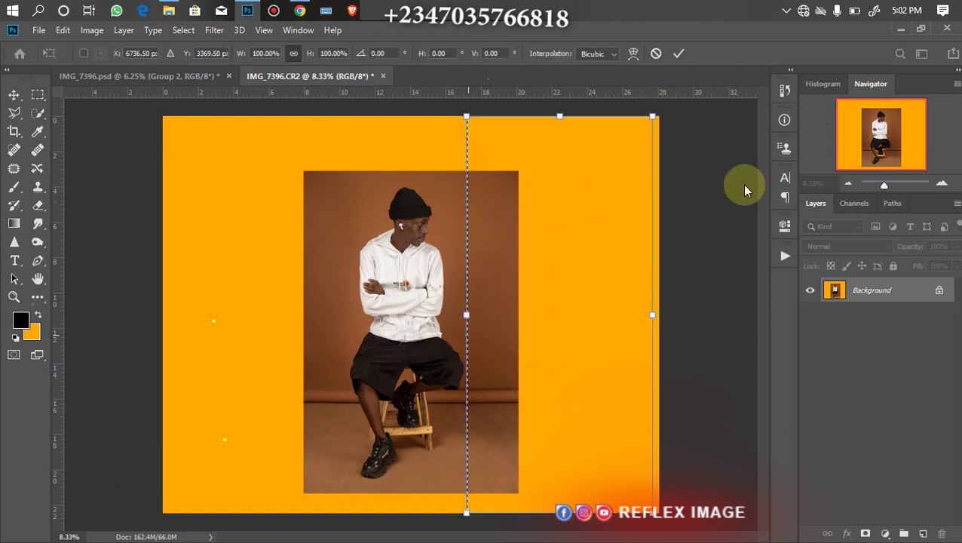
left_click_drag(653, 314, 948, 276)
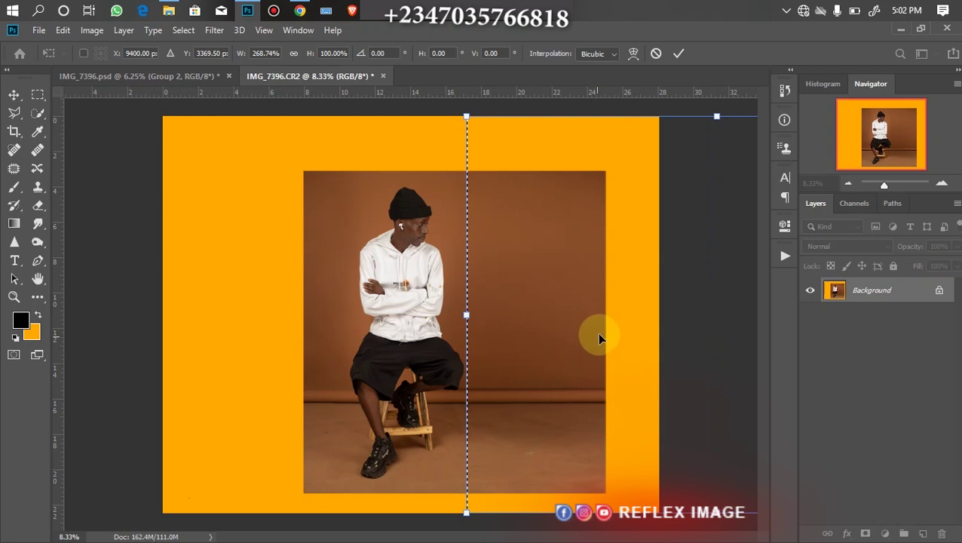
key("ctrl+minus")
key("ctrl+minus")
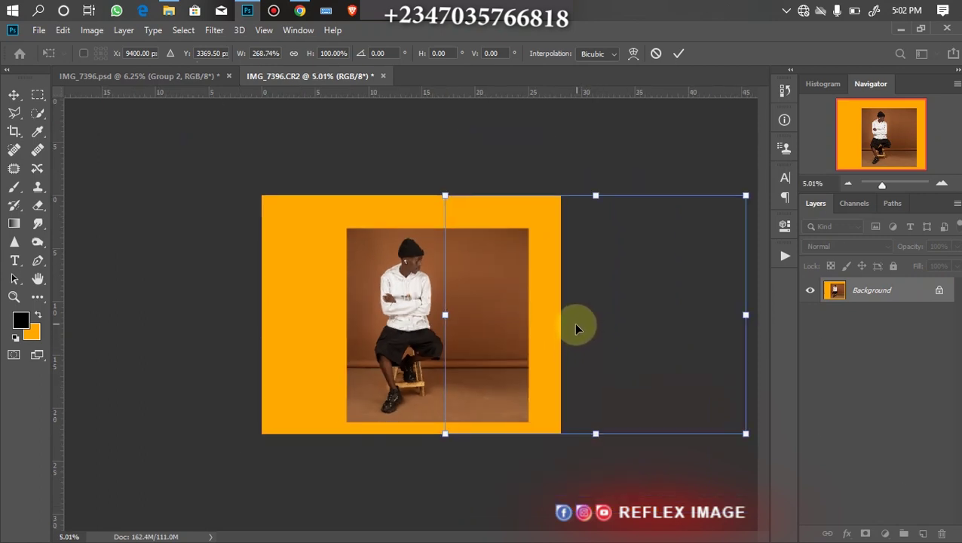
key("ctrl+minus")
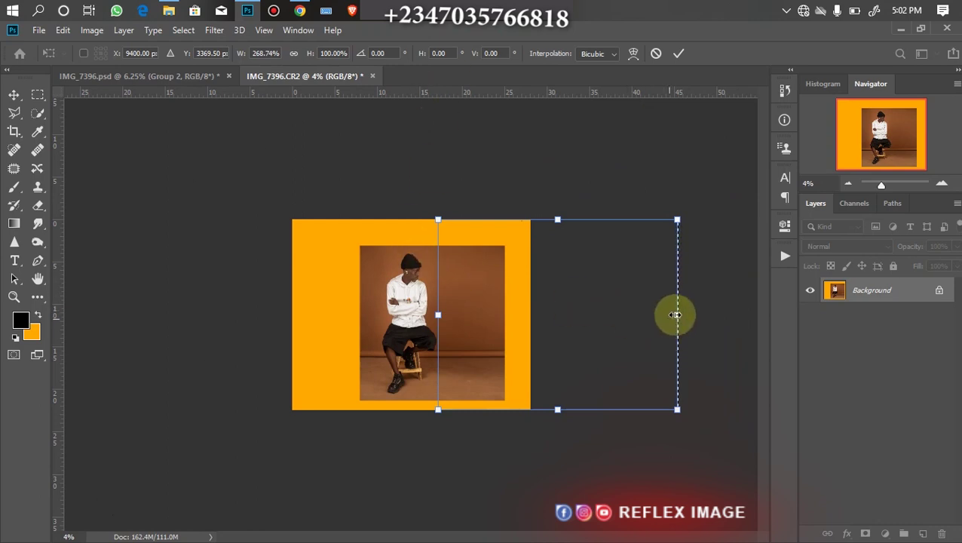
left_click_drag(678, 315, 816, 332)
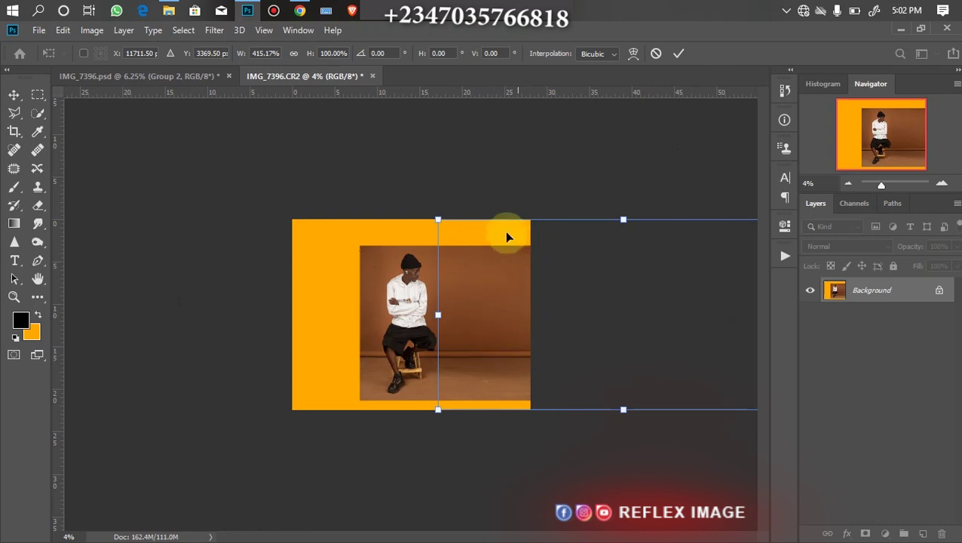
key("Return")
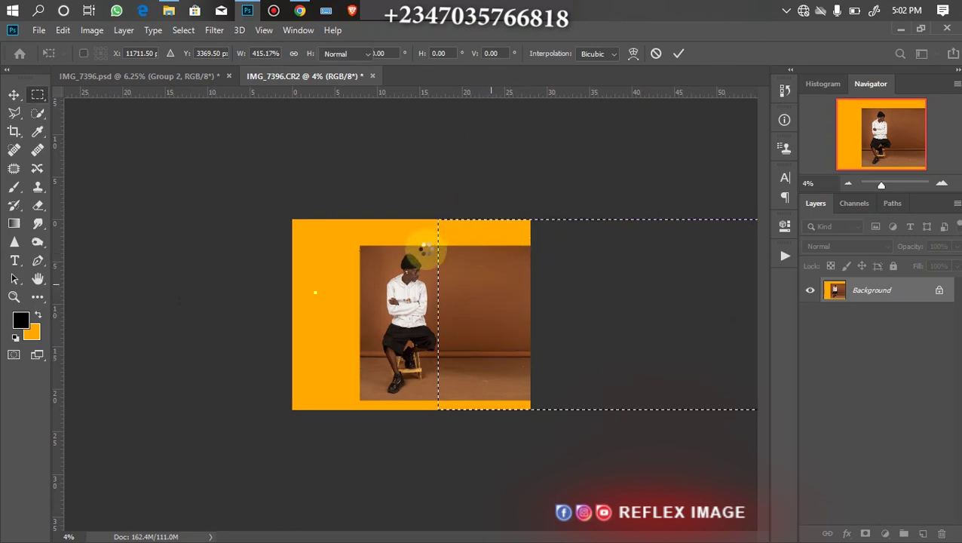
key("ctrl+d")
Select the full-height area left of the man, stretch it leftward to about 429% width, and deselect.
left_click_drag(261, 196, 377, 449)
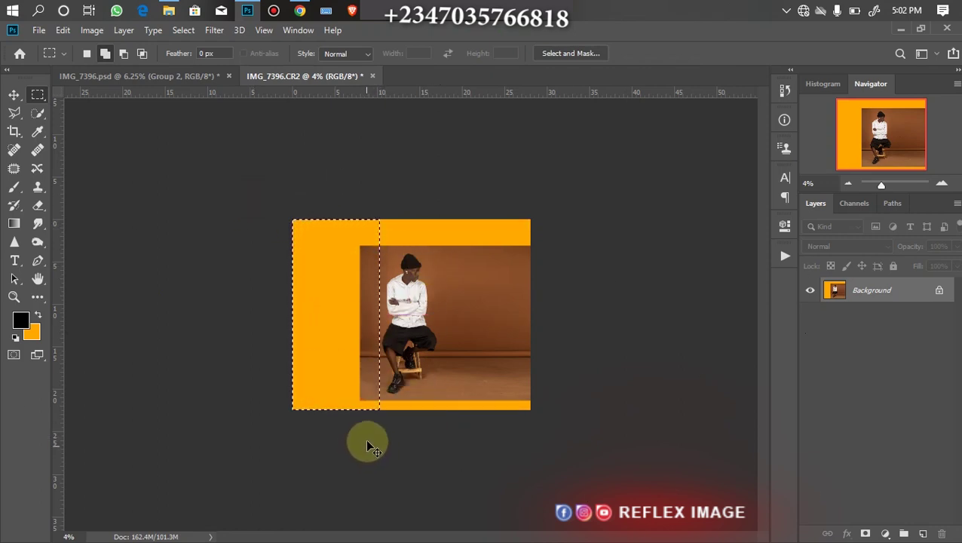
key("ctrl+t")
left_click_drag(287, 315, 4, 269)
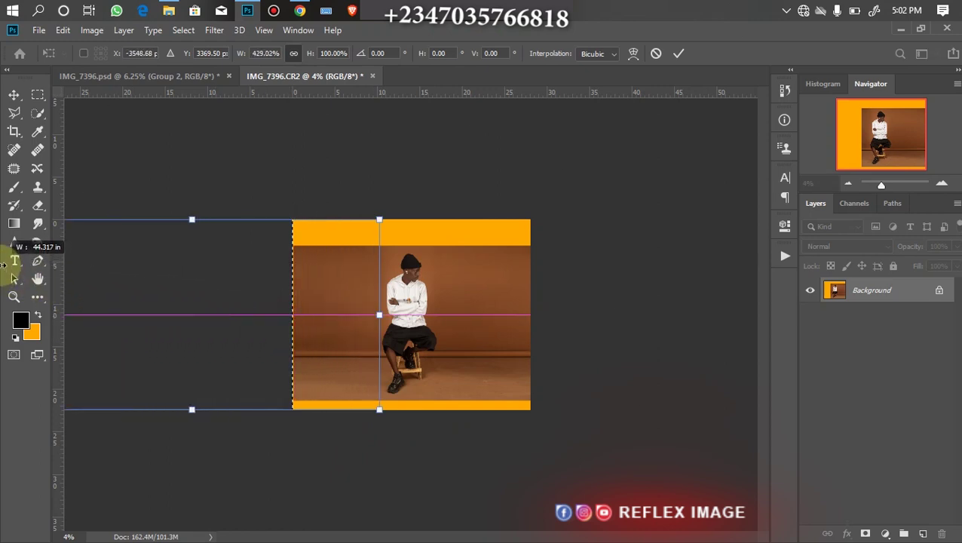
key("Return")
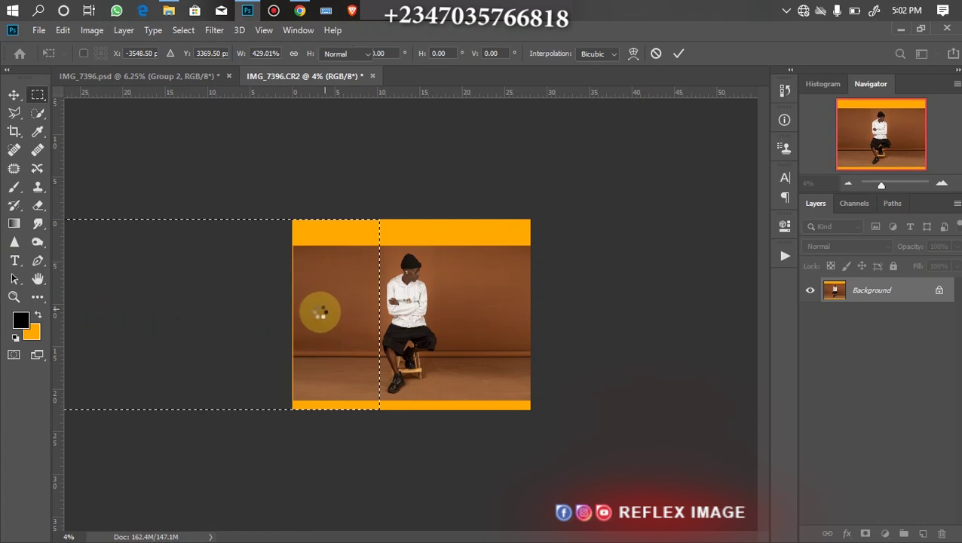
key("ctrl+d")
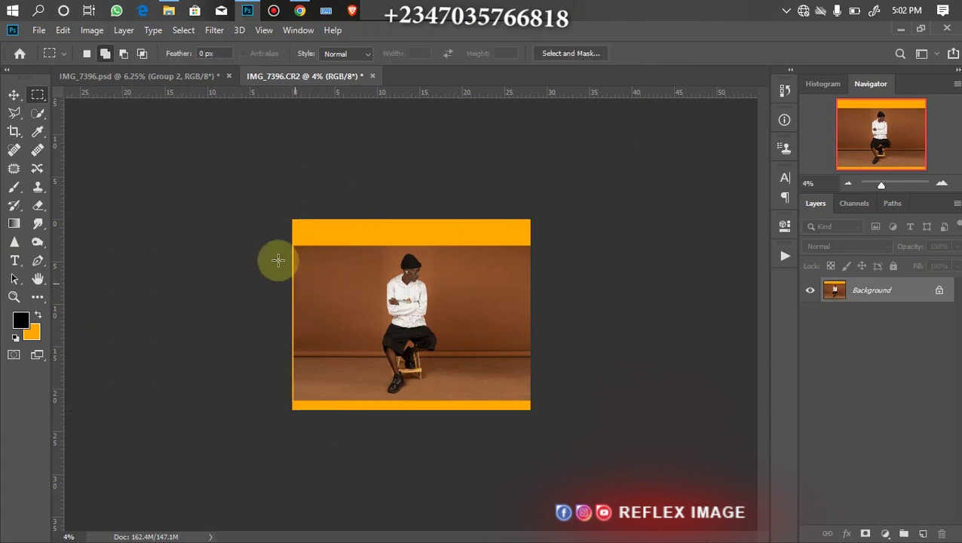
Reselect the left area and stretch it to about 112% width to cover the remaining orange sliver, then deselect.
key("ctrl+shift+d")
key("ctrl+t")
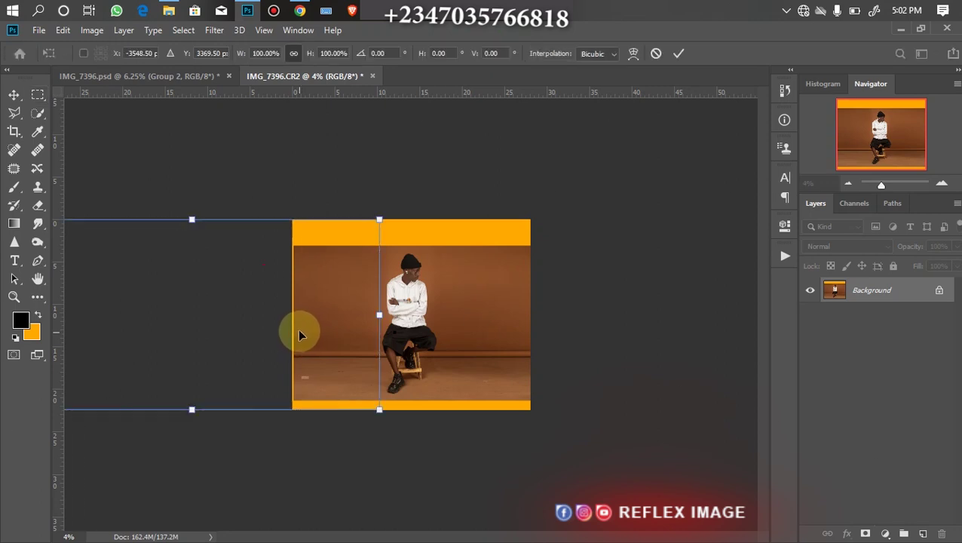
key("ctrl+minus")
key("ctrl+minus")
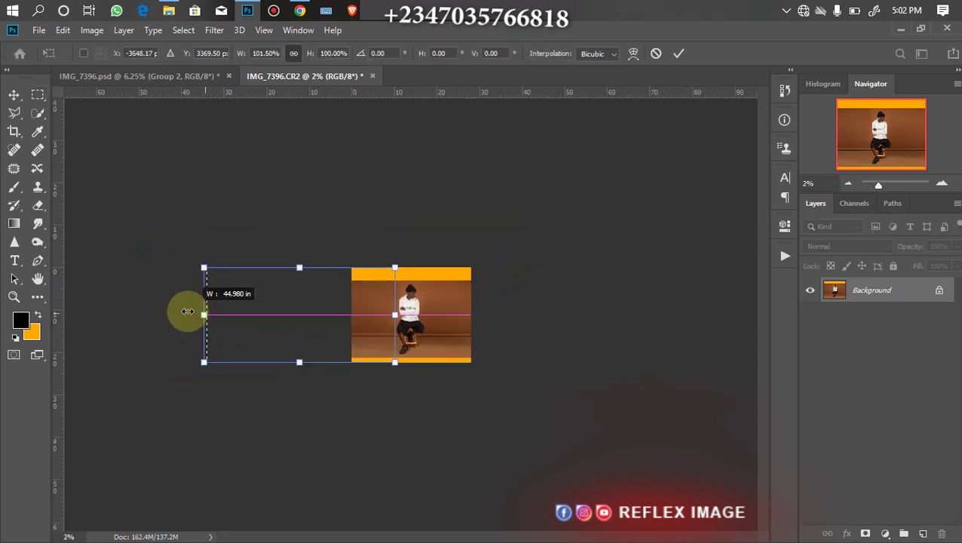
left_click_drag(189, 312, 169, 313)
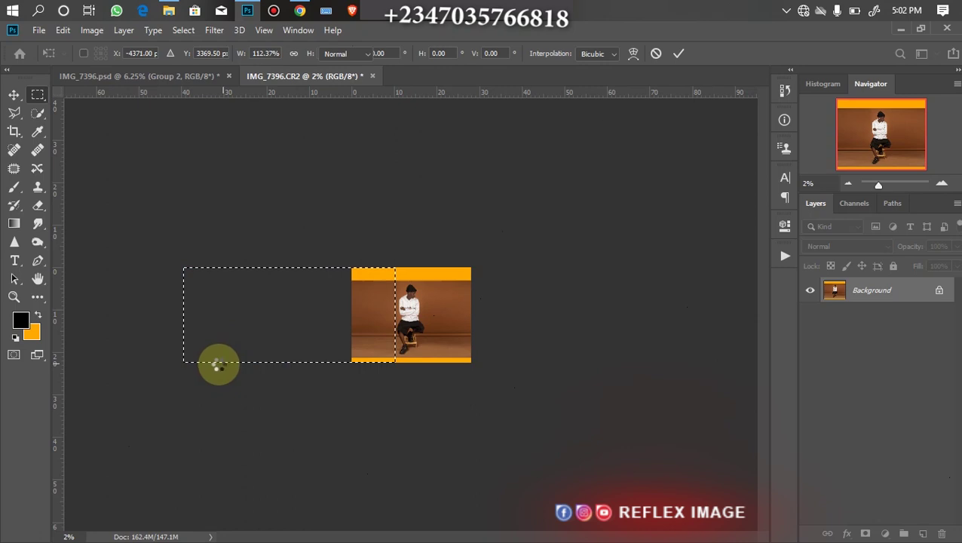
key("Return")
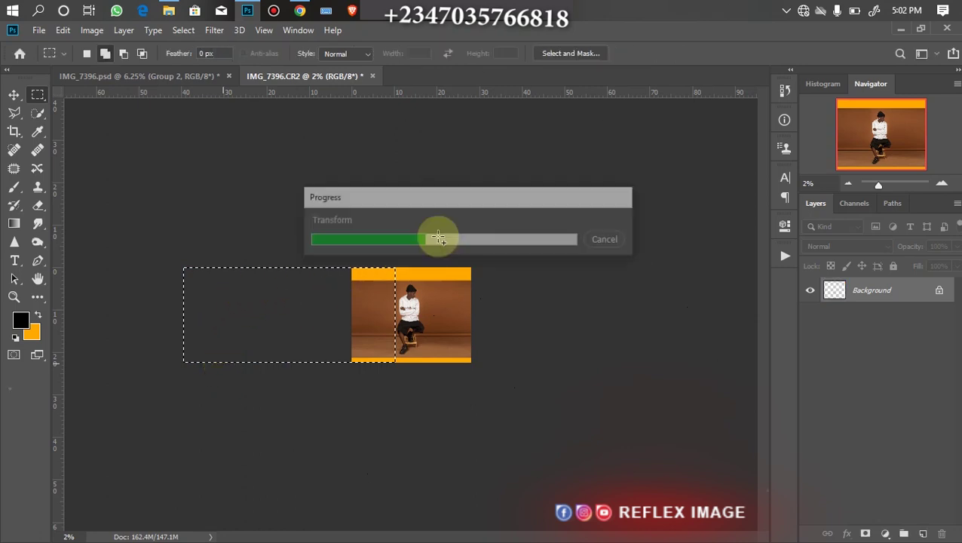
key("ctrl+d")
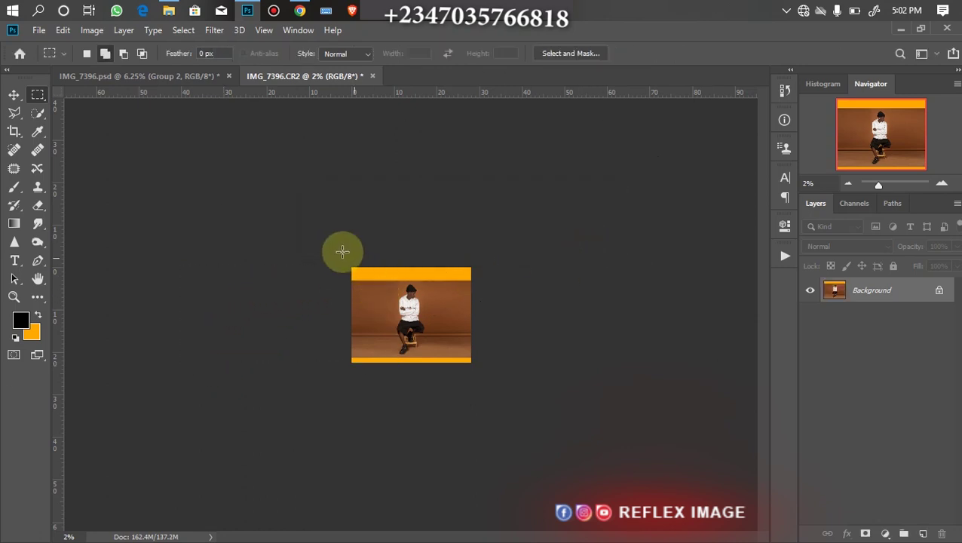
Select the full-width strip above the man's head, stretch it upward to about 560% height, and deselect.
left_click_drag(335, 247, 475, 283)
scroll(461, 317, "up", 4)
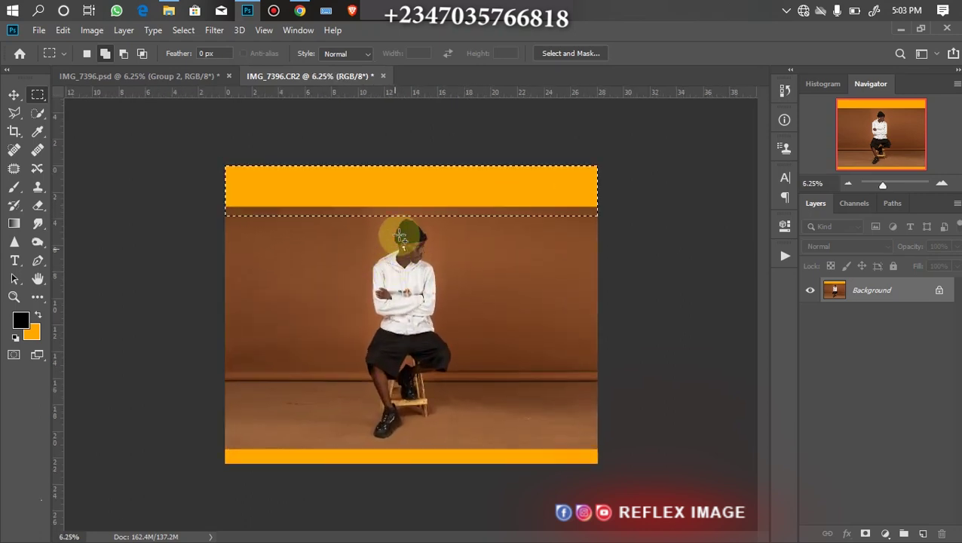
scroll(405, 234, "down", 2)
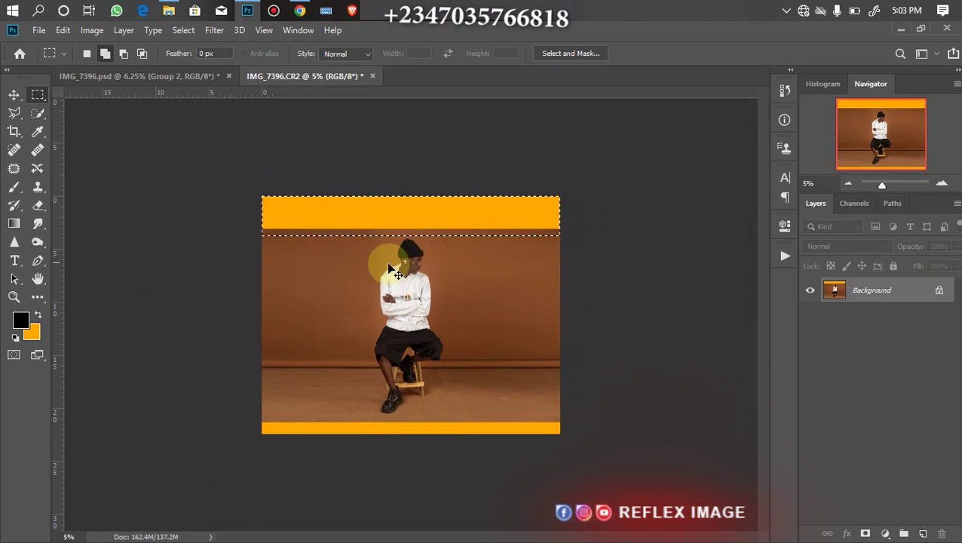
key("ctrl+t")
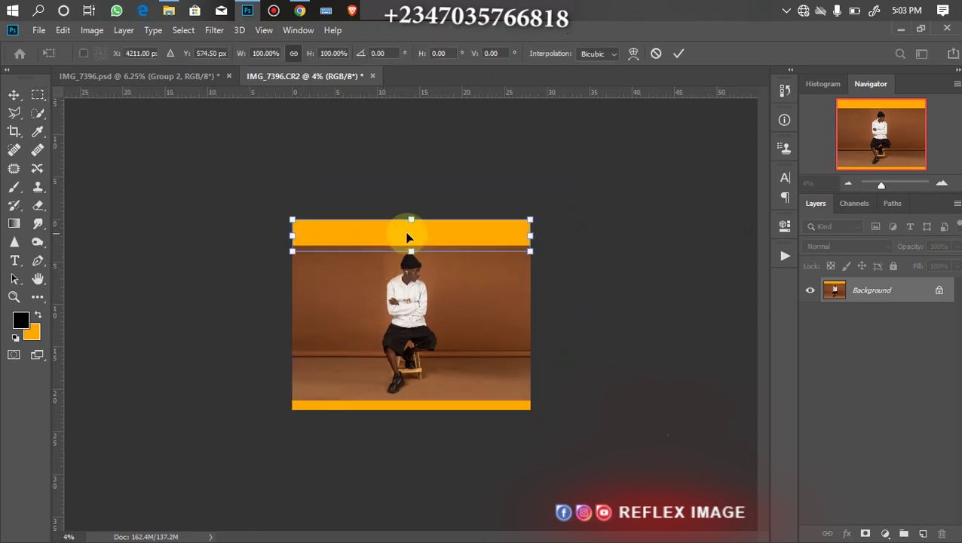
left_click_drag(411, 219, 428, 68)
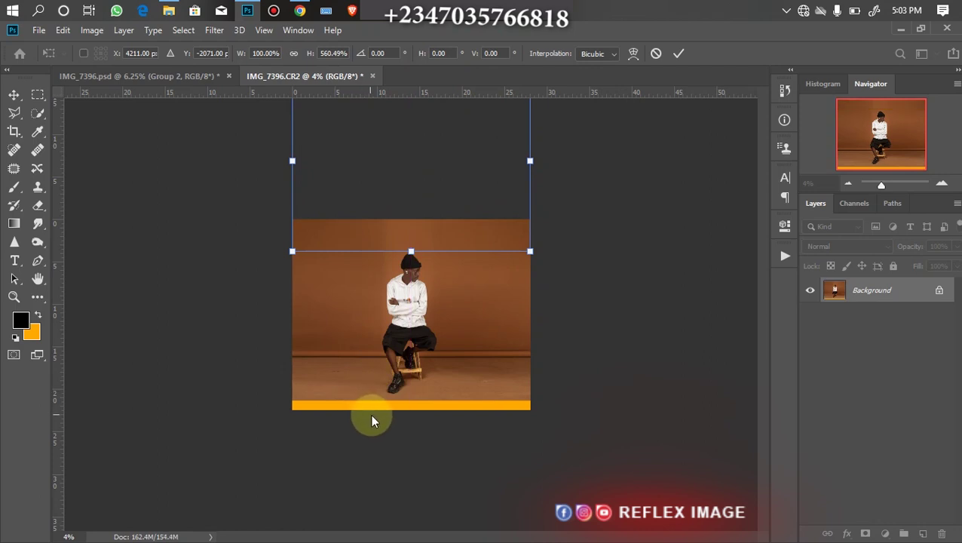
key("m")
key("ctrl+d")
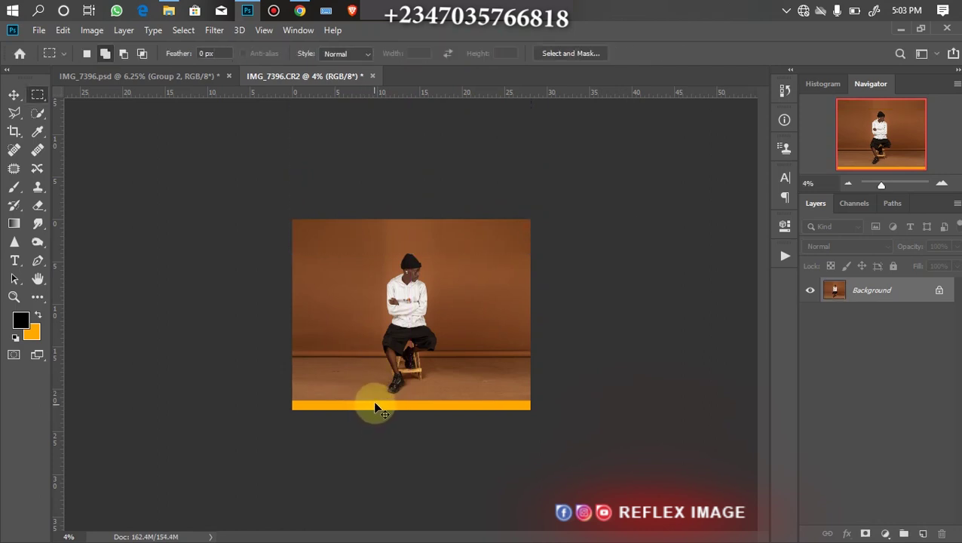
Select the full-width strip below the man's shoe, stretch it downward to about 318% height over the orange band, and deselect.
left_click_drag(285, 397, 533, 468)
key("ctrl+t")
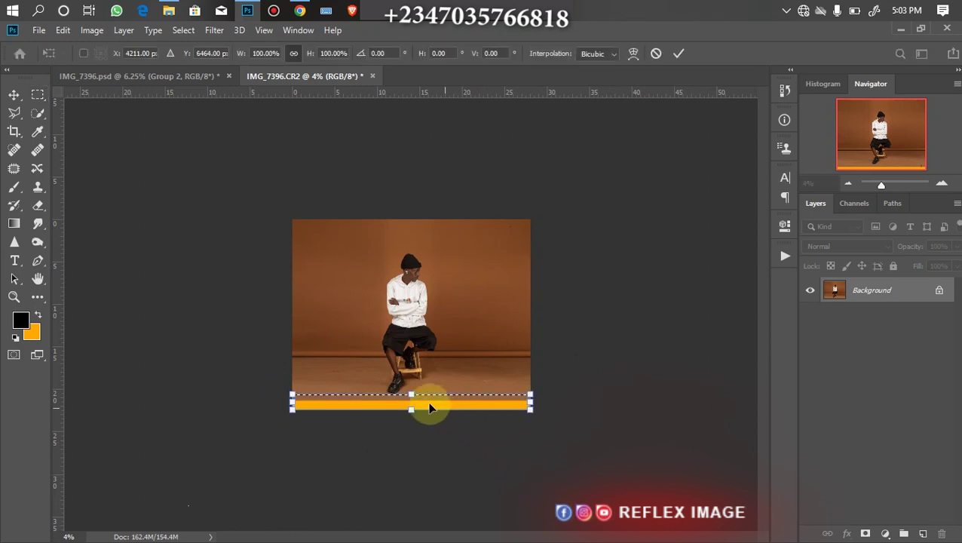
left_click_drag(411, 412, 410, 445)
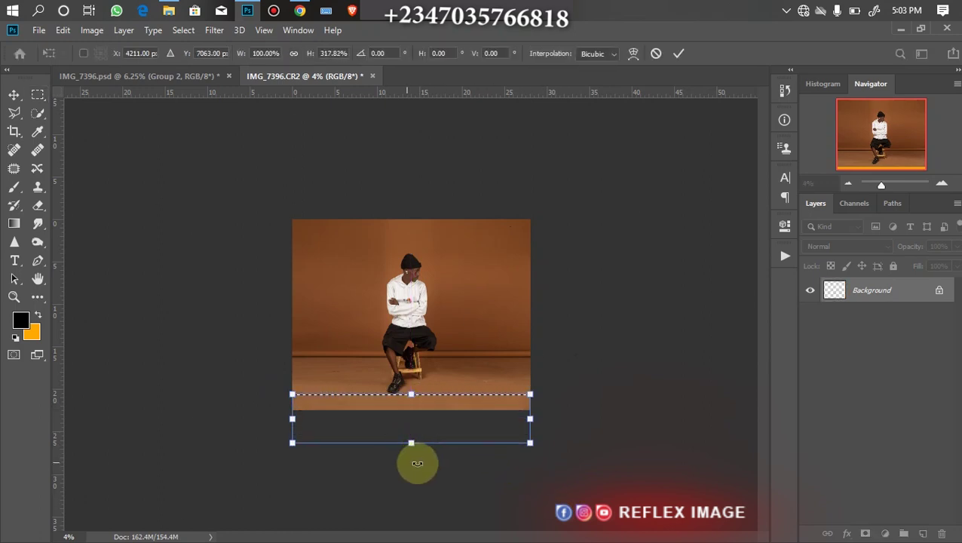
key("Return")
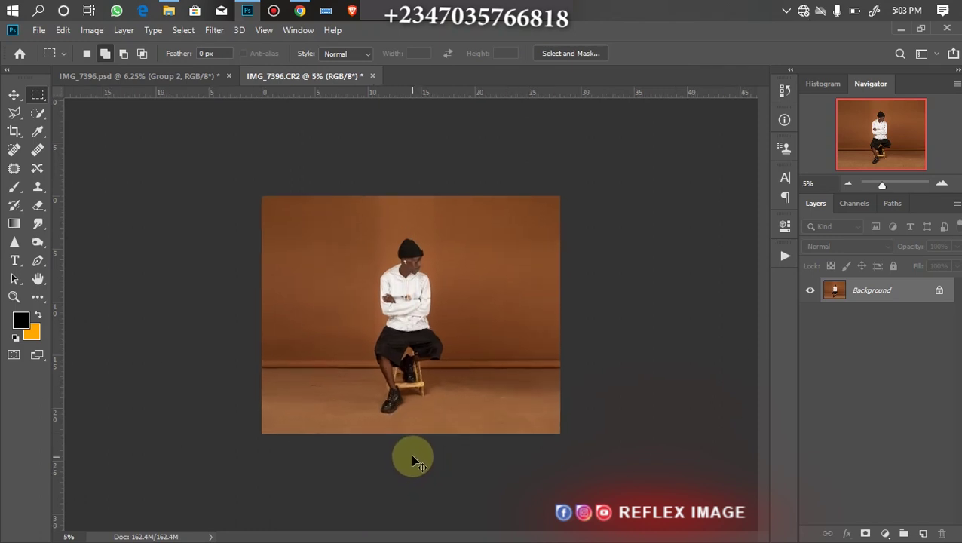
left_click(419, 432)
scroll(396, 423, "up", 1)
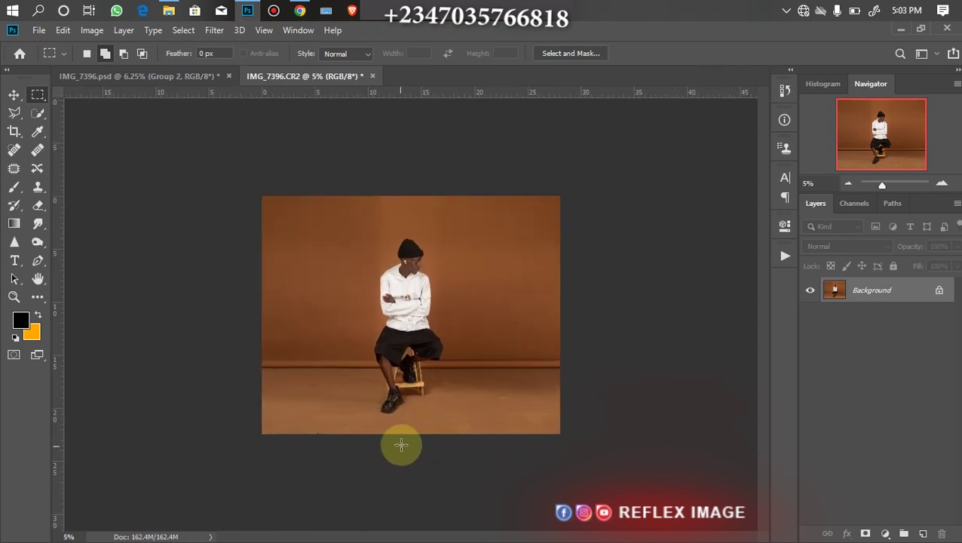
scroll(399, 446, "down", 1)
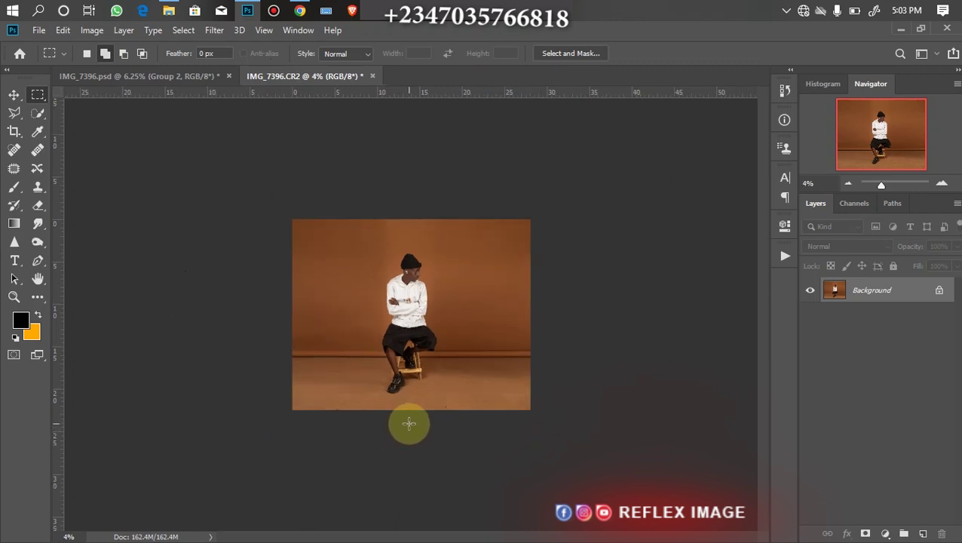
scroll(375, 399, "up", 1)
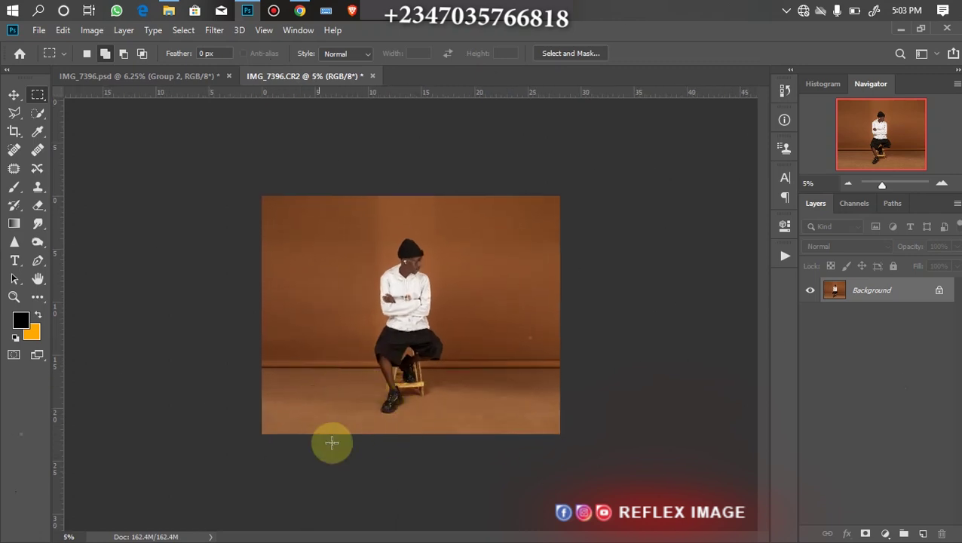
scroll(337, 355, "down", 1)
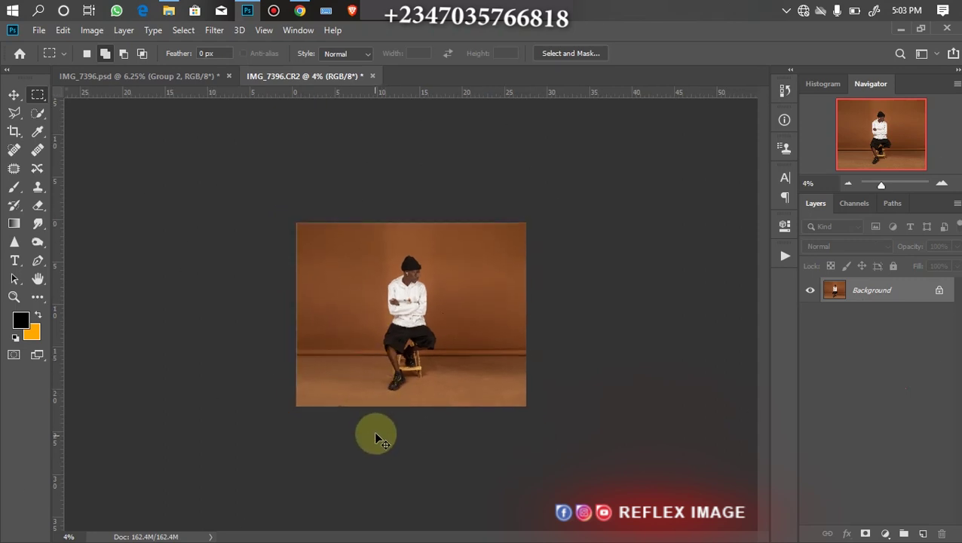
scroll(380, 418, "up", 2)
scroll(407, 377, "up", 1)
scroll(412, 405, "down", 1)
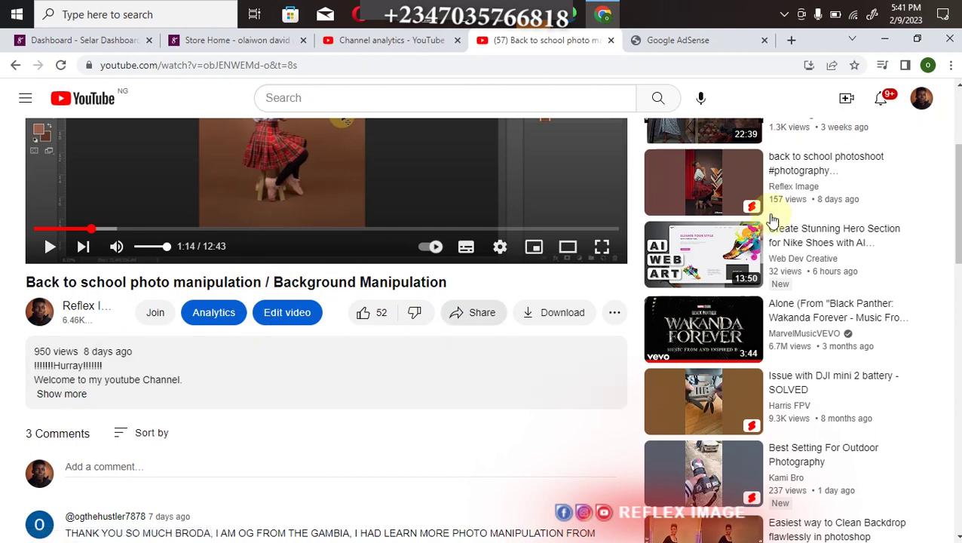
Switch to the YouTube page in Chrome and expand the video's full description to view its purchase and file links.
mouse_move(954, 214)
left_mouse_down()
mouse_move(954, 181)
mouse_move(955, 240)
mouse_move(236, 307)
left_mouse_up()
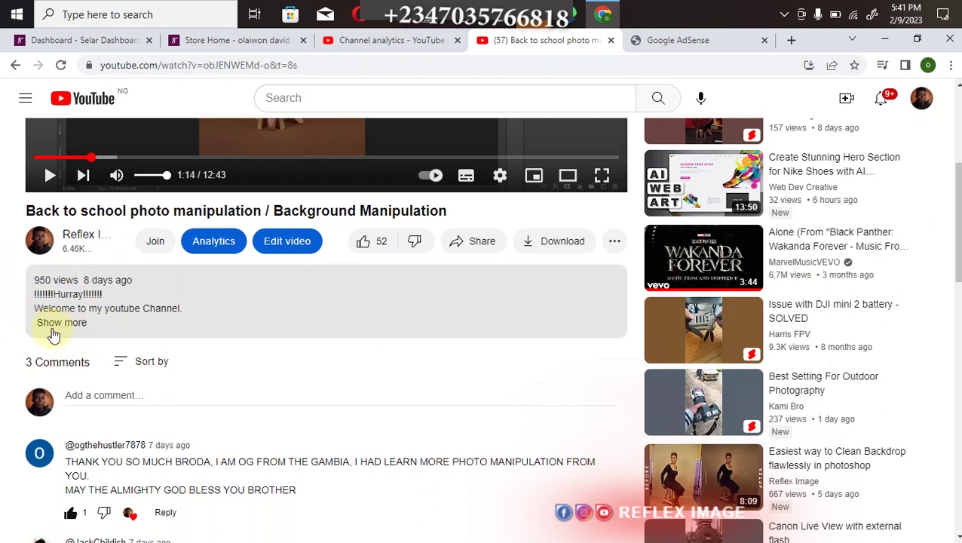
left_click(85, 330)
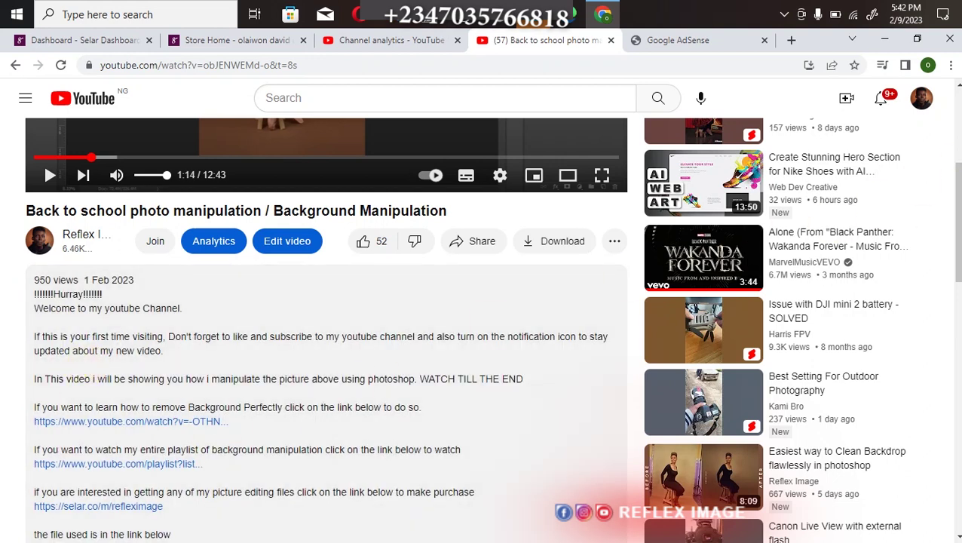
scroll(683, 332, "down", 3)
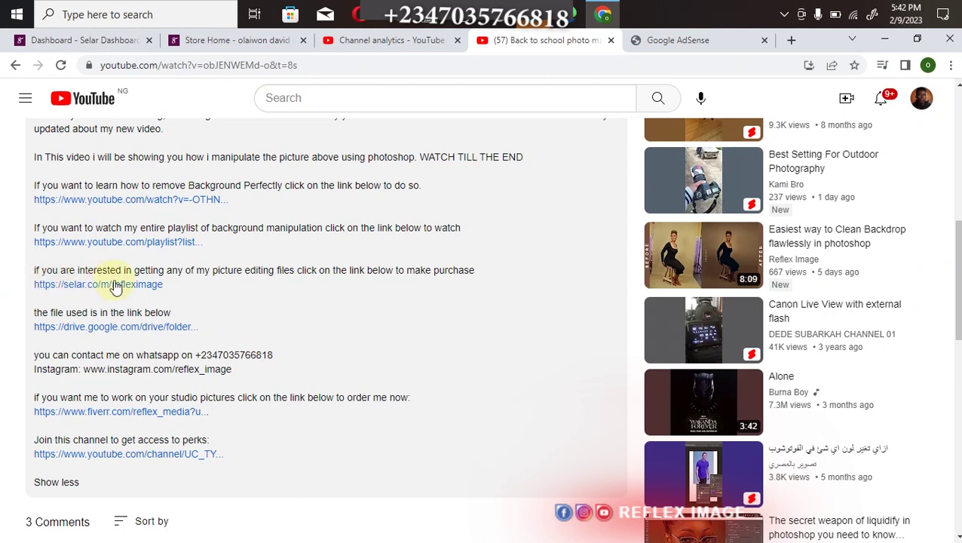
Switch to the Selar store page, look through its featured and complete product listings, and view the available currency options.
left_click(205, 41)
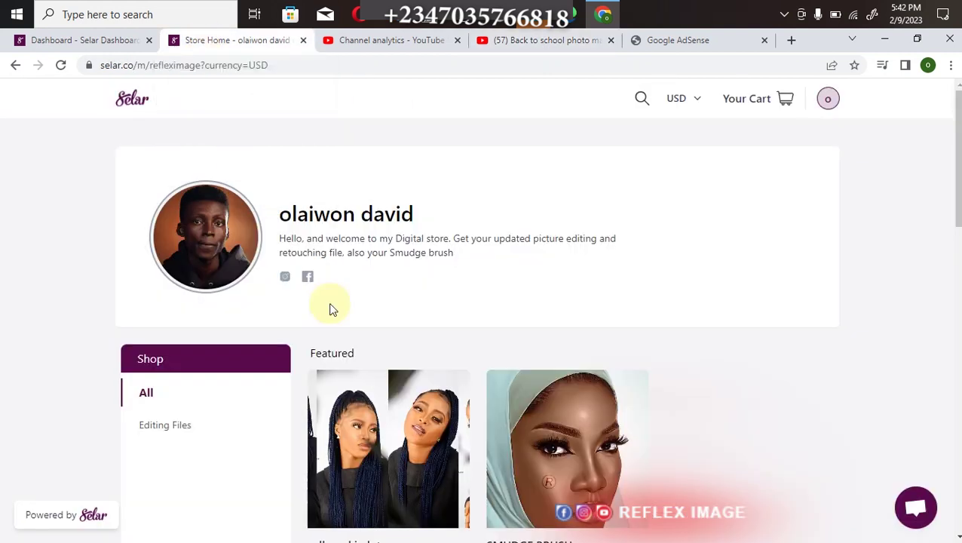
scroll(338, 324, "down", 4)
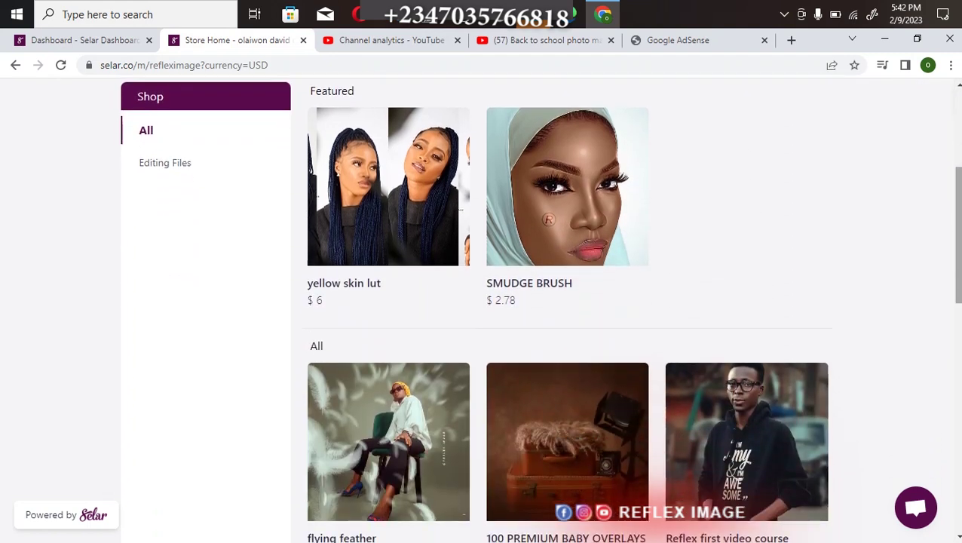
scroll(338, 325, "up", 1)
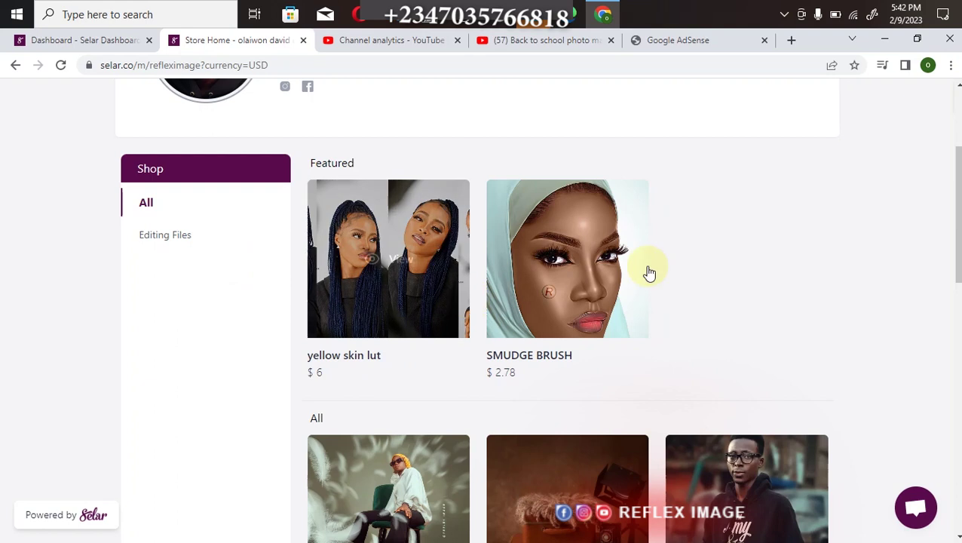
scroll(649, 273, "down", 3)
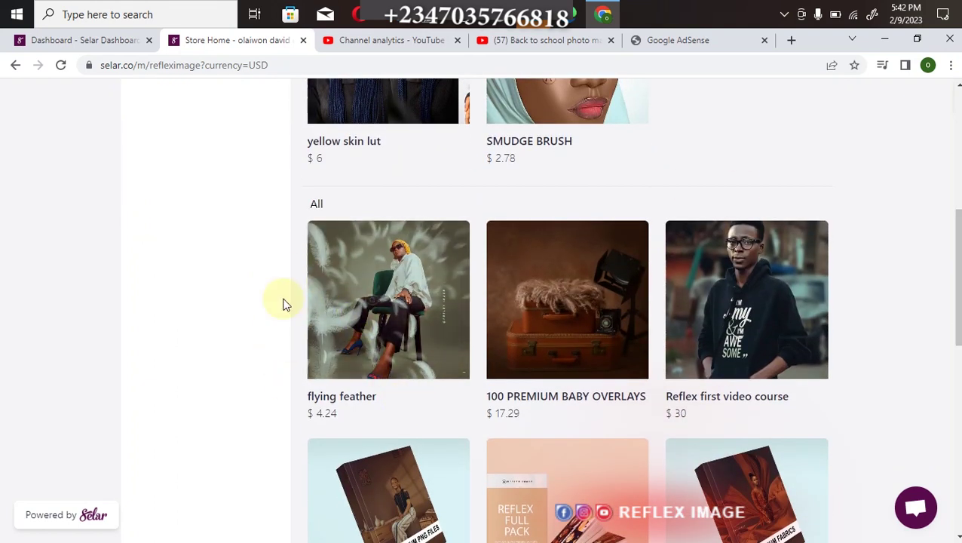
mouse_move(375, 306)
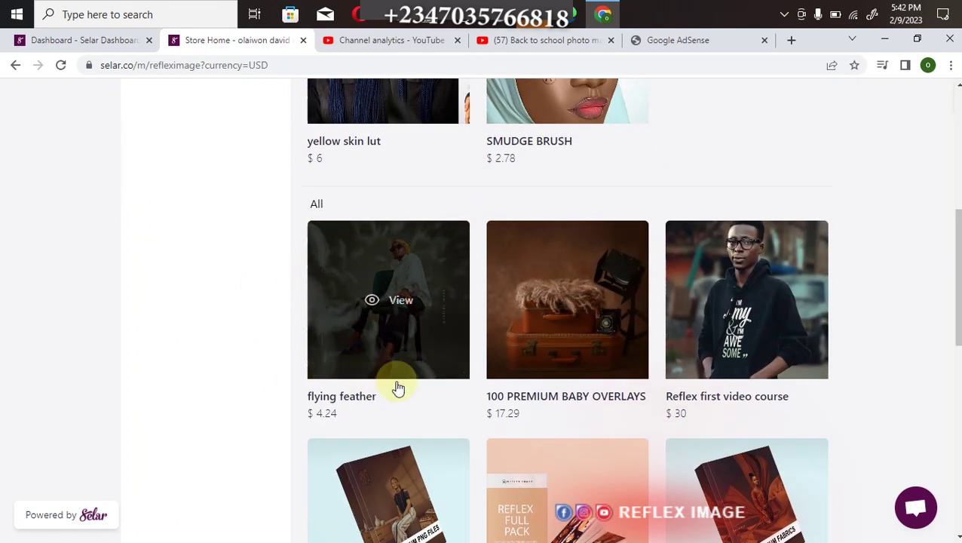
mouse_move(595, 326)
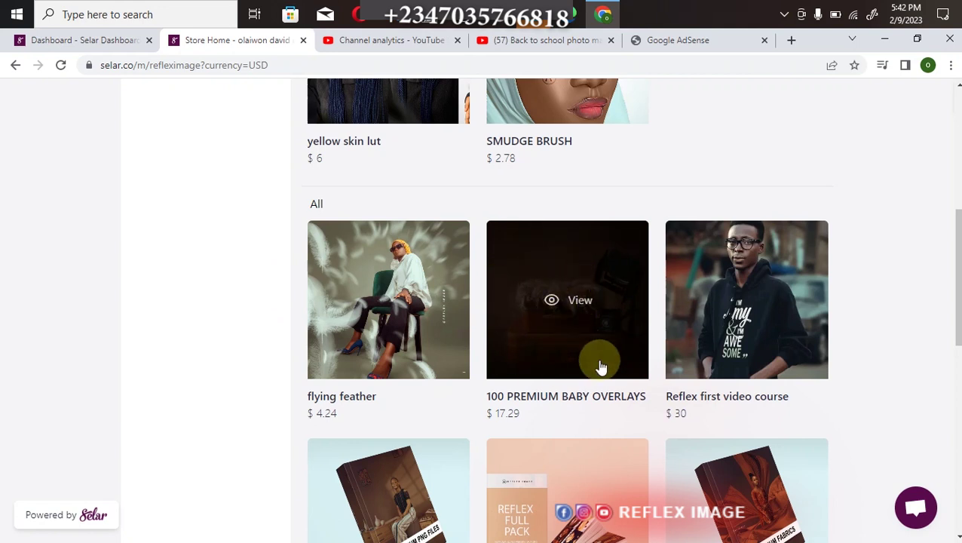
mouse_move(667, 359)
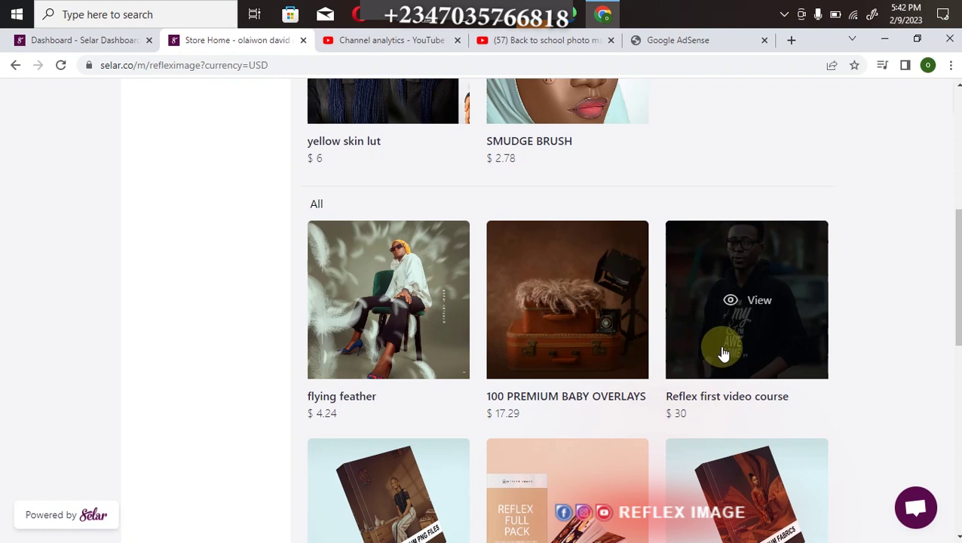
left_click_drag(958, 302, 957, 374)
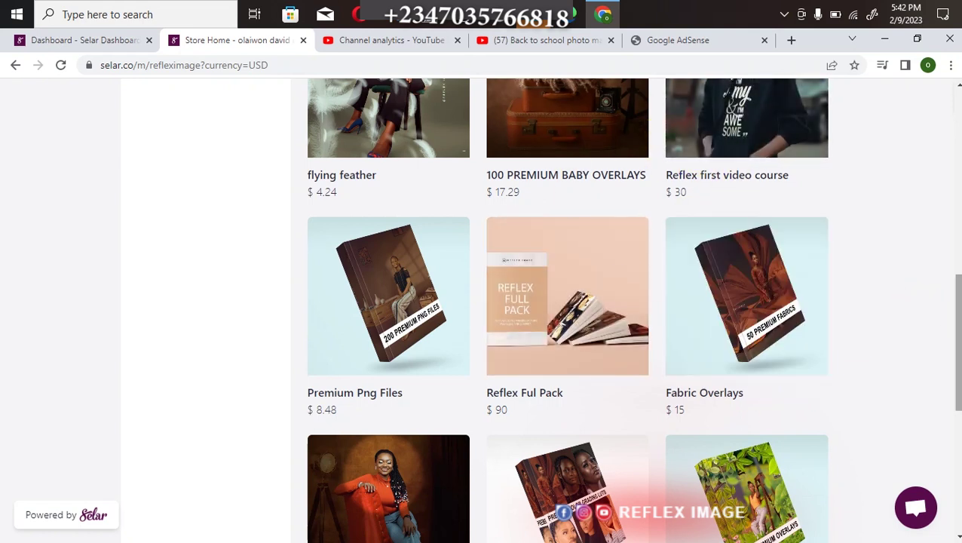
scroll(830, 370, "down", 3)
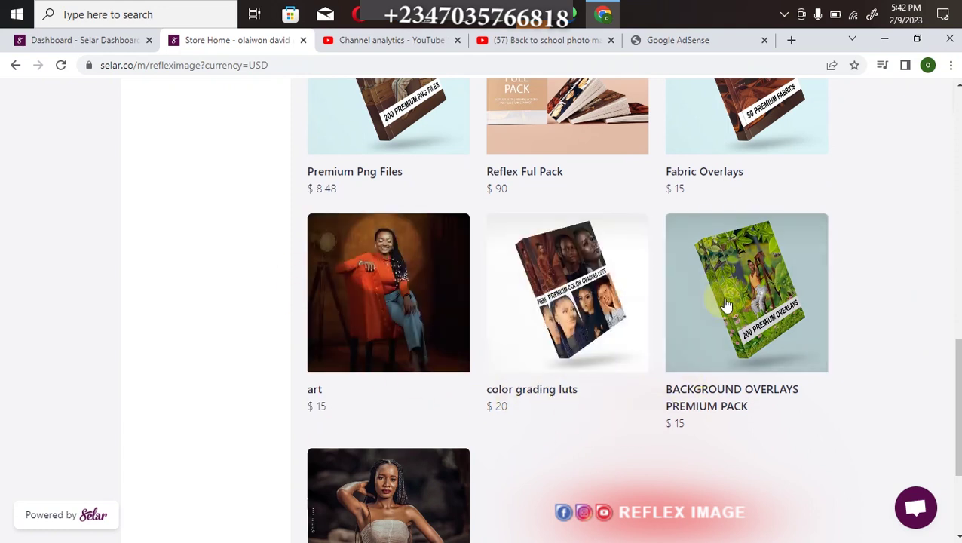
scroll(853, 375, "down", 3)
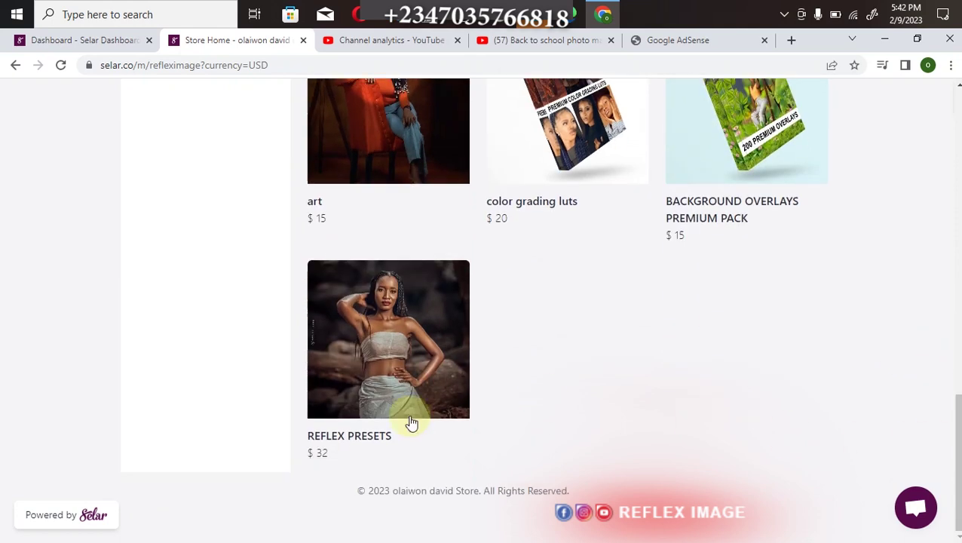
scroll(686, 347, "up", 15)
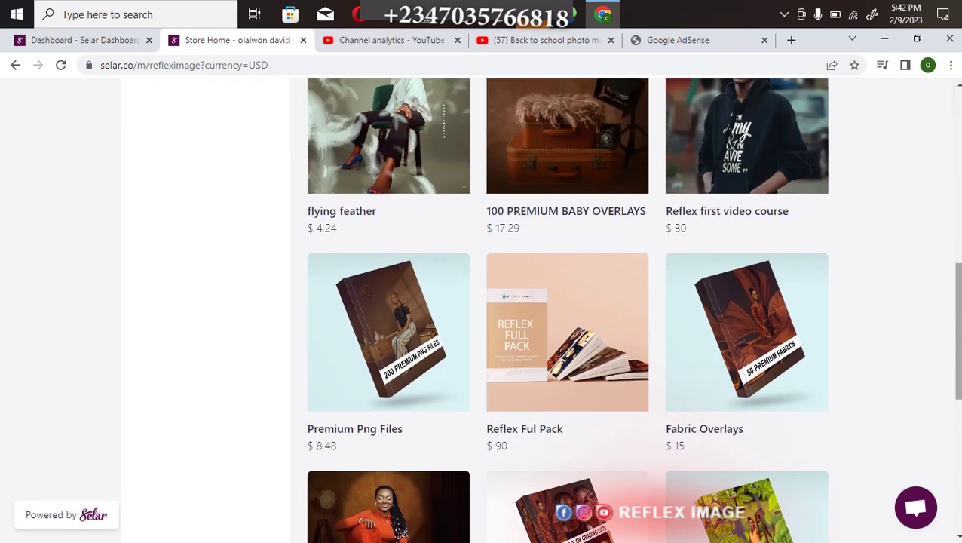
scroll(481, 309, "down", 10)
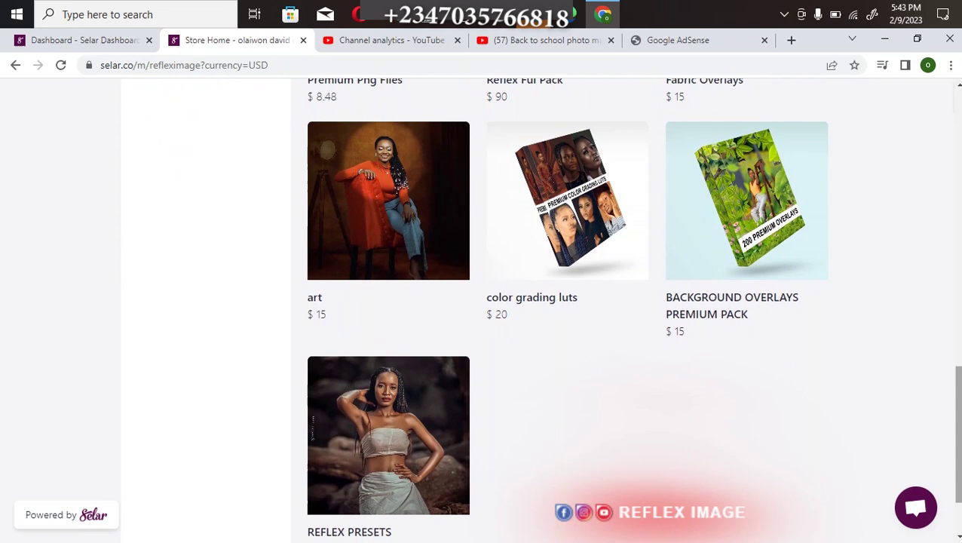
scroll(481, 310, "up", 3)
scroll(481, 310, "up", 10)
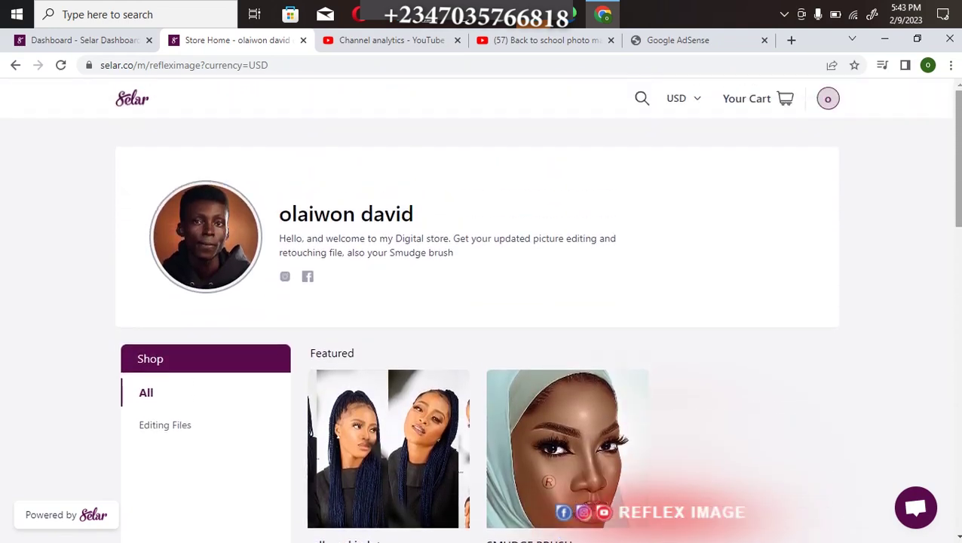
left_click(676, 109)
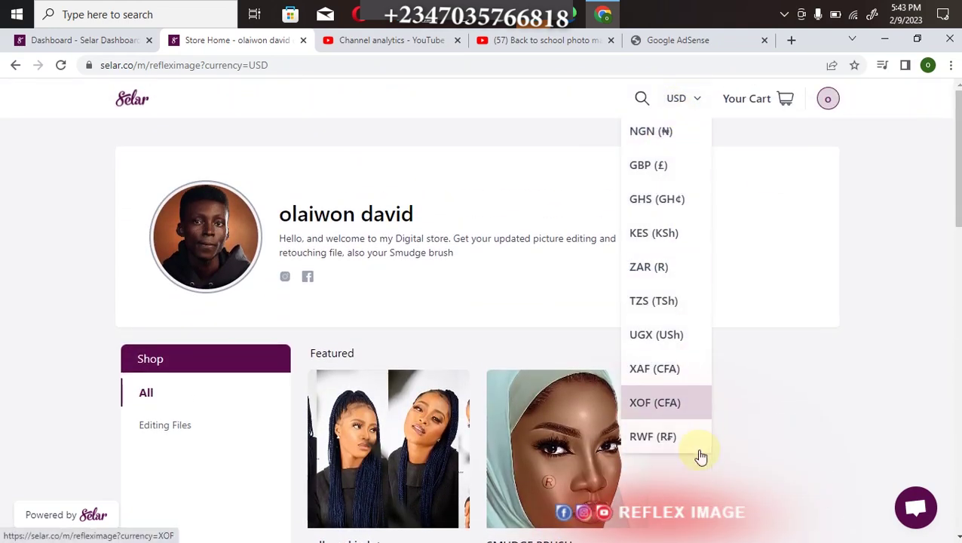
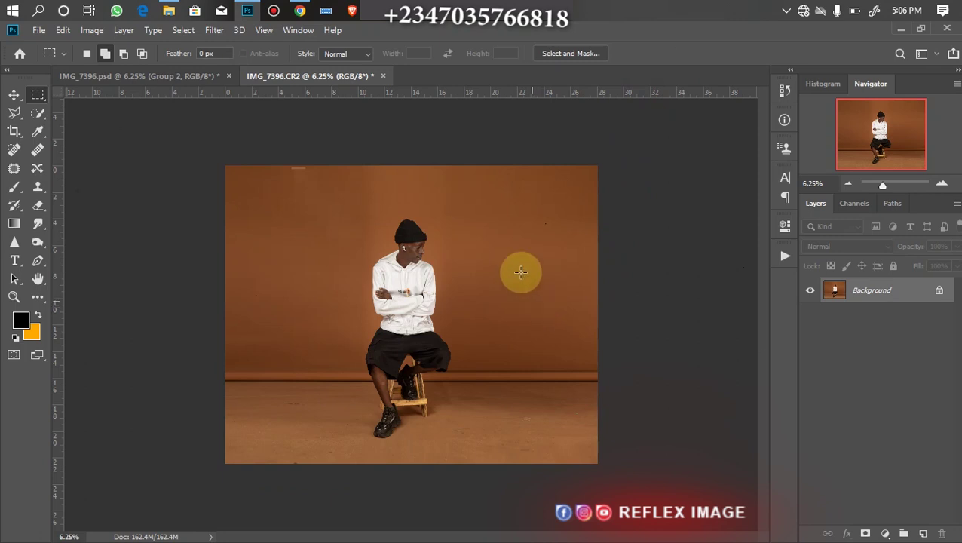
Back in Photoshop, duplicate the Background layer and select the seated man on the copy with Select Subject.
key("ctrl+j")
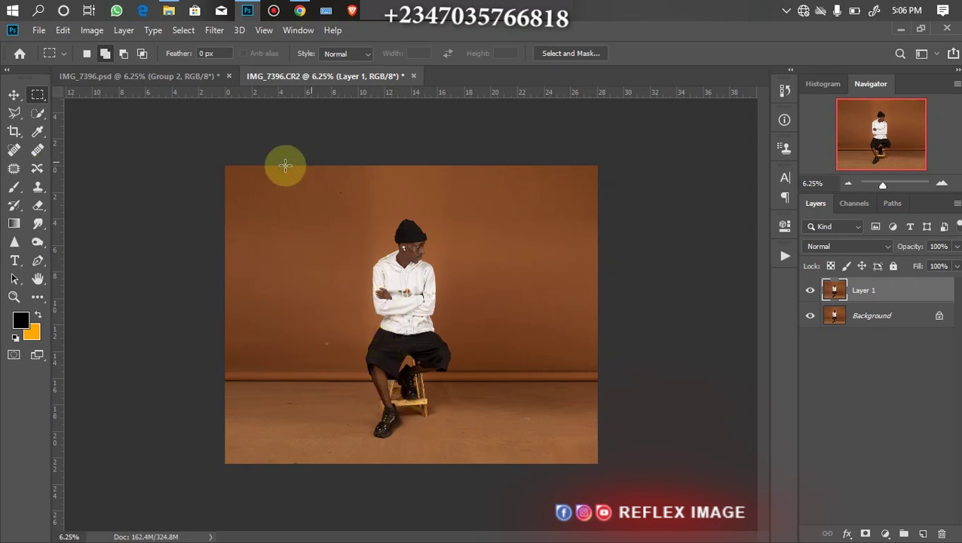
left_click(38, 114)
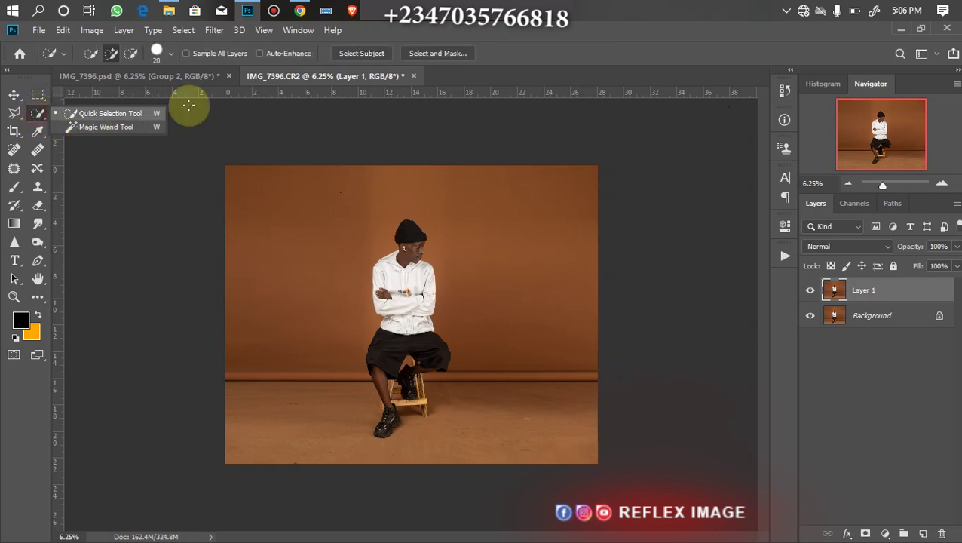
left_click(352, 52)
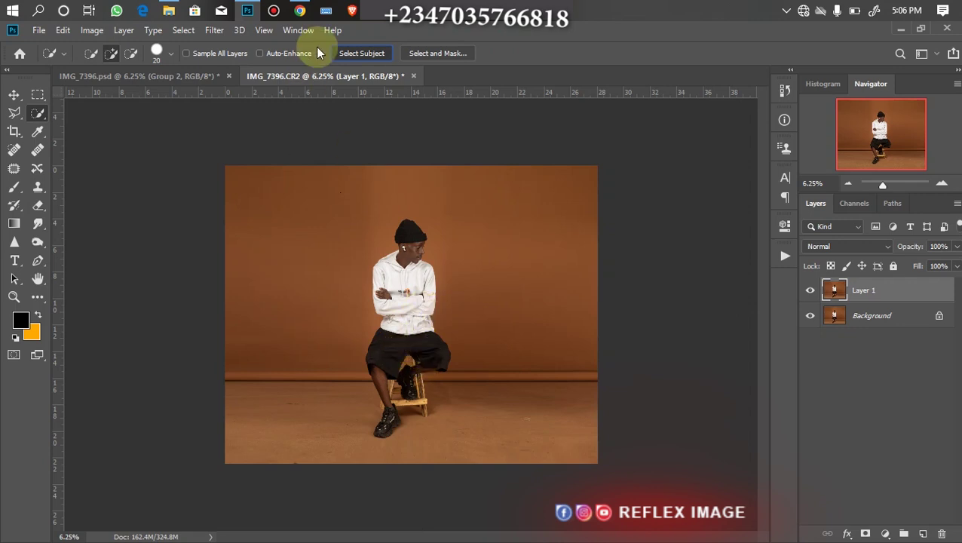
left_click(353, 53)
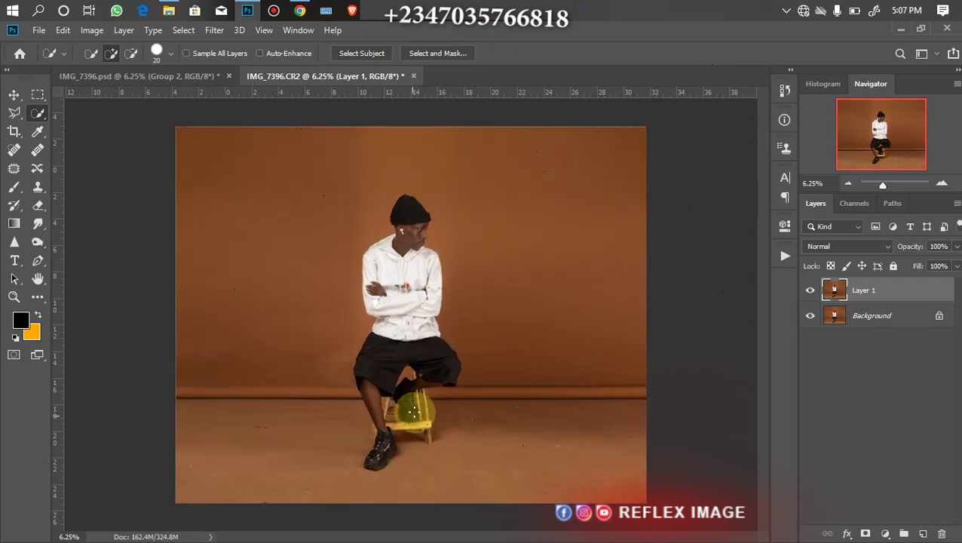
Add the base of the stool leg behind the man's shin to the selection with the Polygonal Lasso in add mode.
left_click_drag(411, 410, 204, 172)
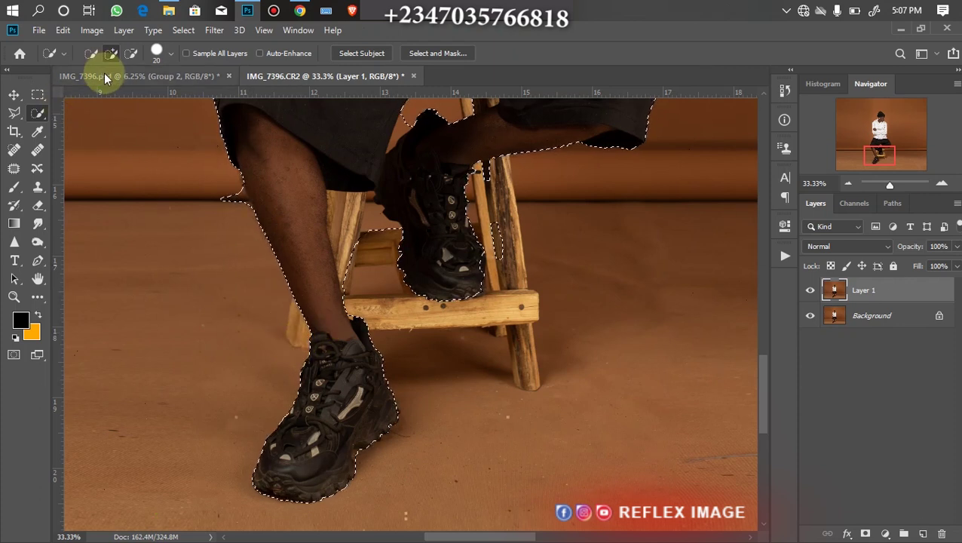
right_click(14, 111)
left_click(38, 130)
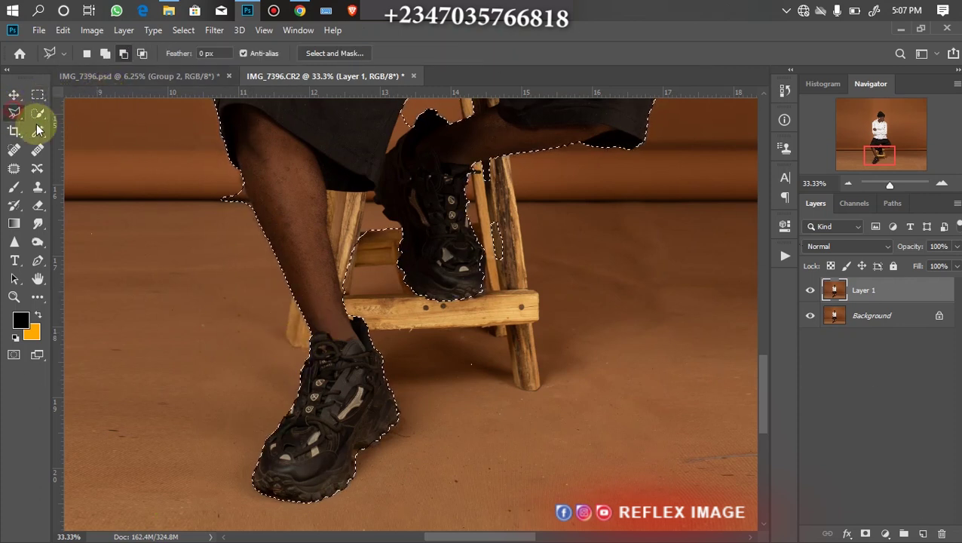
left_click(105, 52)
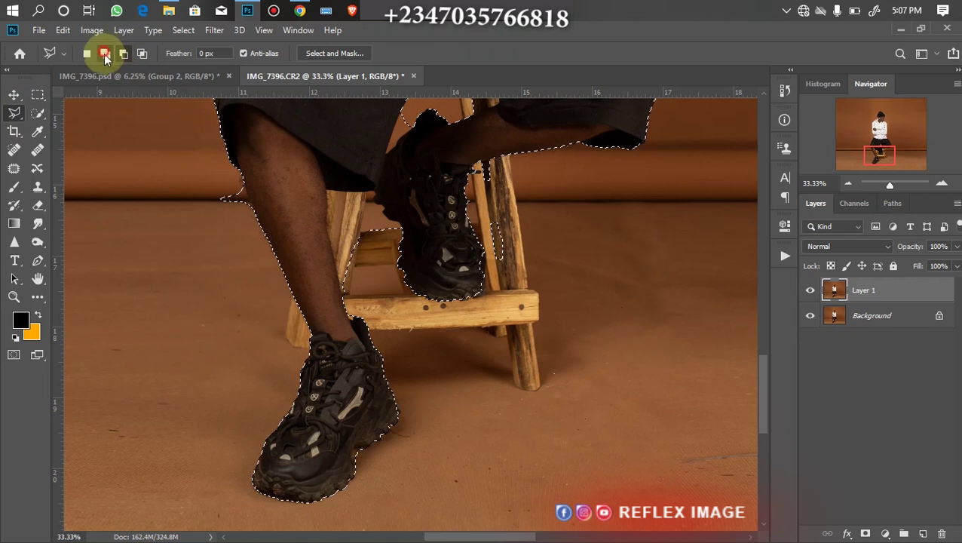
left_click(293, 293)
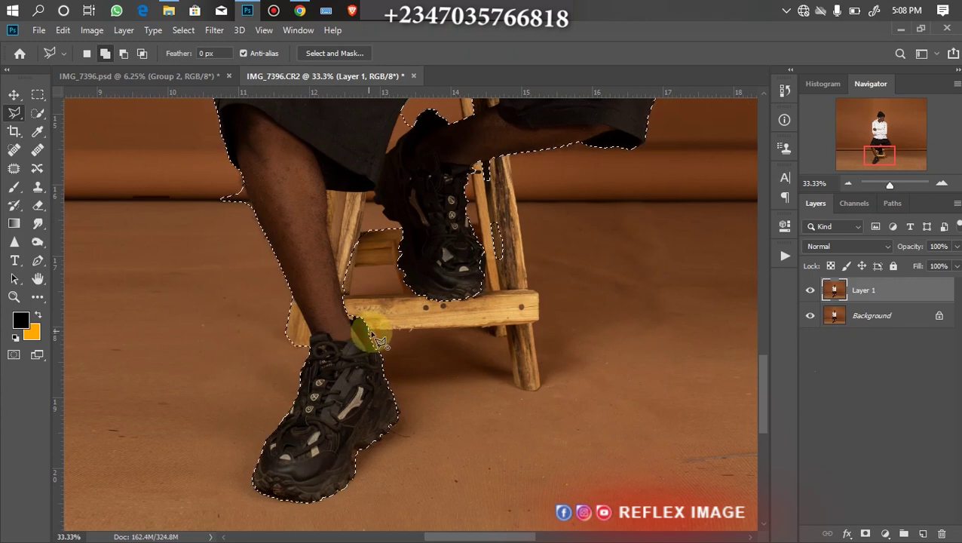
Add the stool's crossbar and far leg to the selection, tracing around the wood's outer edges and back across the man's body.
left_click(503, 338)
left_click(515, 386)
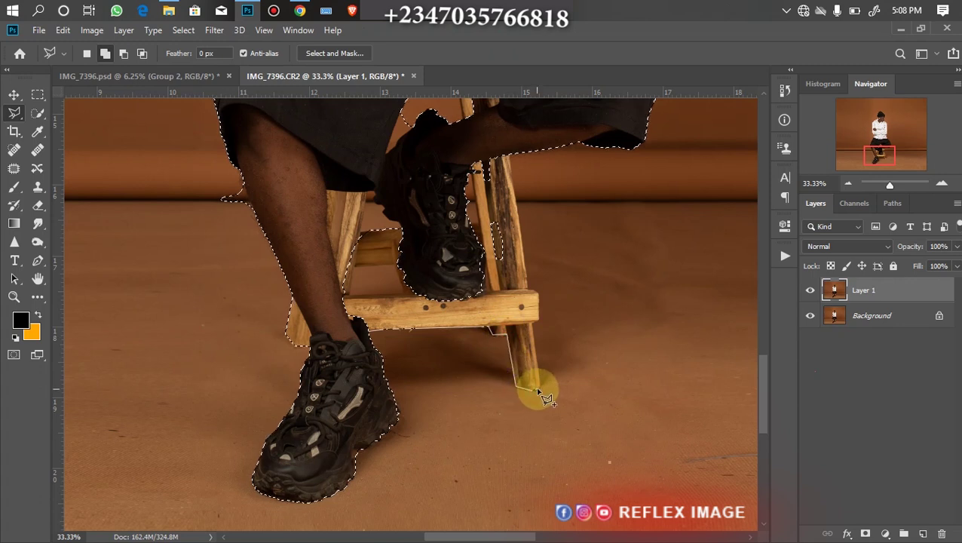
left_click(539, 388)
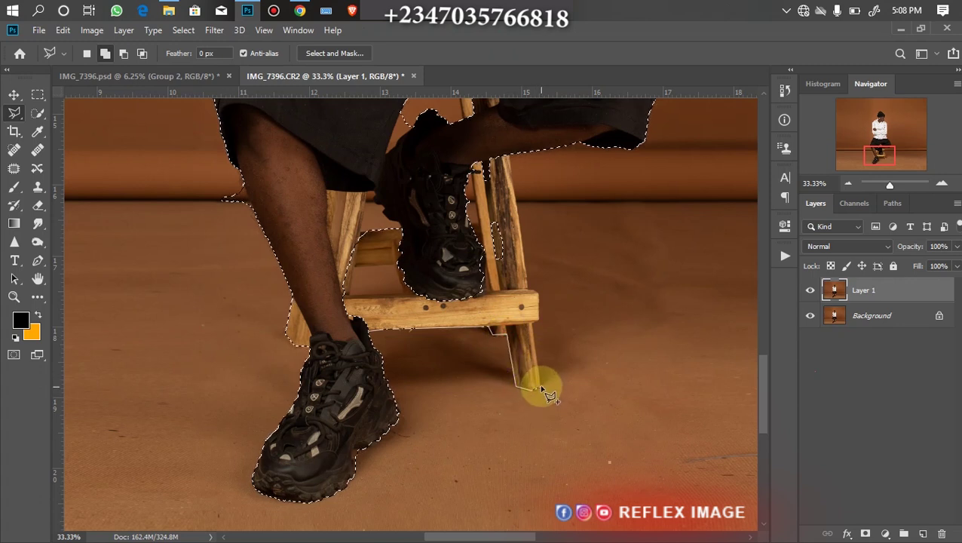
left_click(538, 324)
left_click(539, 296)
left_click(499, 129)
left_click(332, 155)
left_click(355, 328)
Subtract the lower backdrop gap between the stool's crossbar and rear rung, beside the raised shoe, from the selection.
left_click(349, 294, "alt")
left_click(354, 266)
left_click(392, 262)
left_click(400, 293)
left_click(349, 294)
Subtract the narrow backdrop gap between the raised shoe's tongue and the stool's thin leg from the selection.
key("ctrl+plus")
key("ctrl+plus")
left_click(468, 175, "alt")
left_click(478, 222)
double_click(498, 285)
Subtract the backdrop gap above the stool's rear rung, between the stool leg and the raised shoe's heel.
left_click(286, 317, "alt")
left_click(367, 312)
left_click(335, 285)
left_click(329, 275)
left_click(317, 260)
left_click(309, 236)
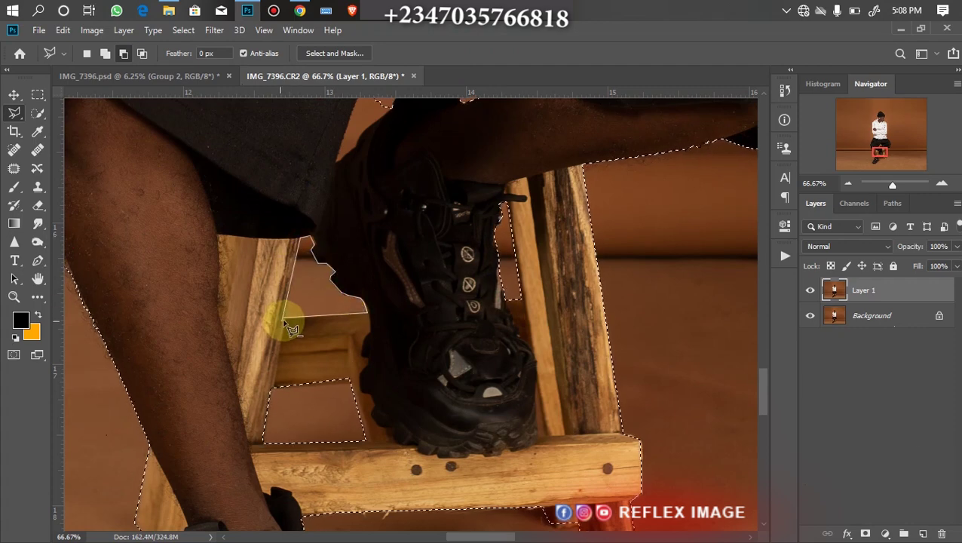
Add the missed edge of the nose to the selection and check the rest of the man's outline.
scroll(302, 302, "up", 3)
left_click_drag(382, 183, 356, 307)
left_click_drag(344, 350, 254, 279)
scroll(290, 302, "up", 15)
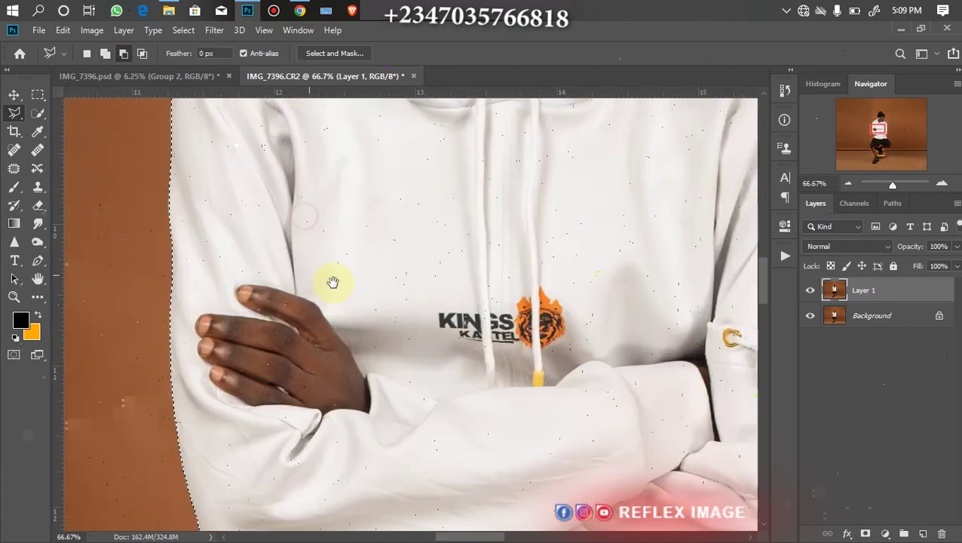
scroll(332, 282, "up", 5)
scroll(381, 245, "up", 1)
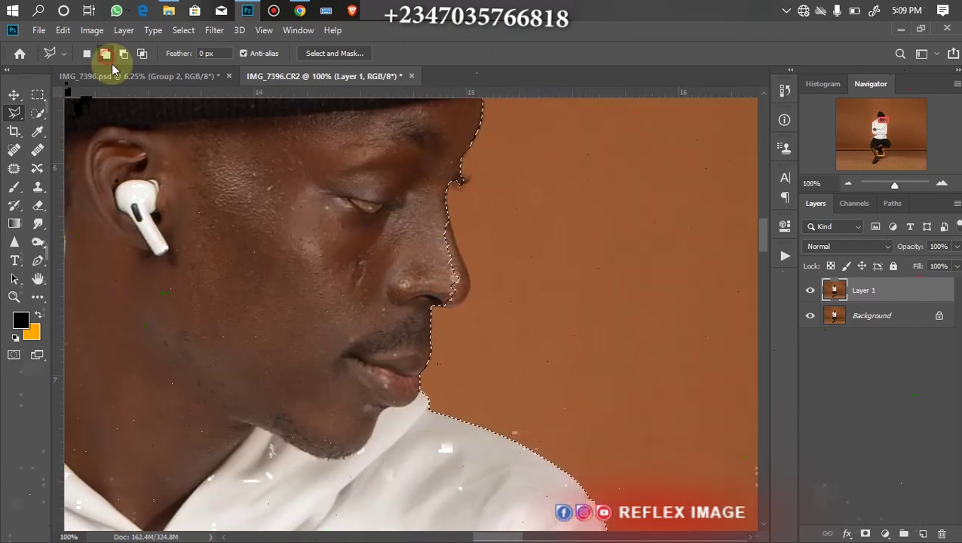
left_click_drag(462, 181, 462, 235)
scroll(443, 327, "up", 3)
scroll(490, 223, "down", 10)
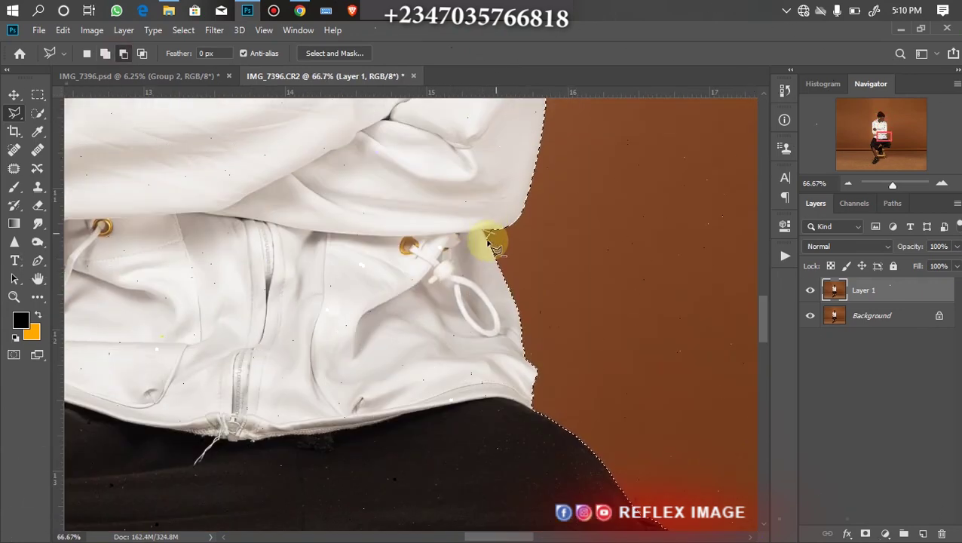
scroll(490, 242, "down", 6)
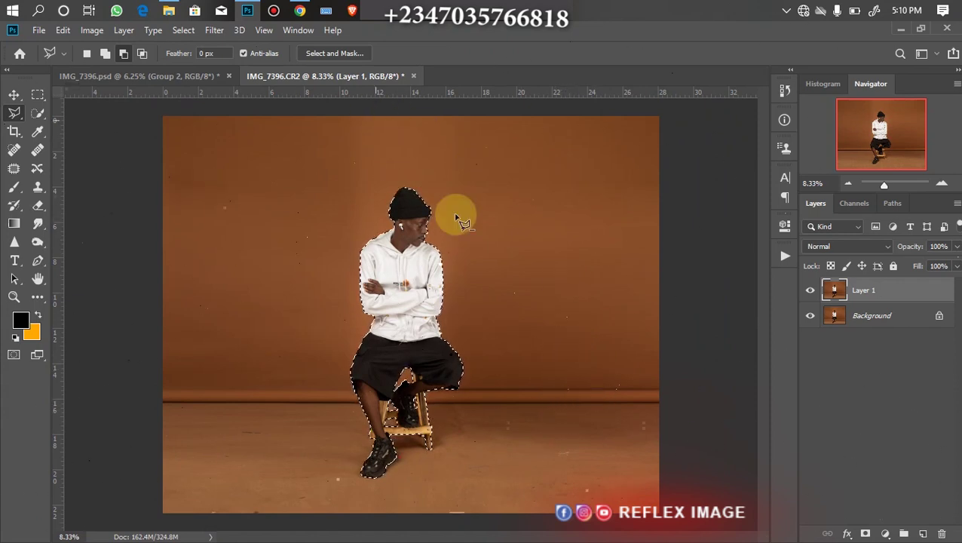
Mask Layer 1 with the selection and check the cutout by hiding and reshowing the Background layer.
left_click(866, 532)
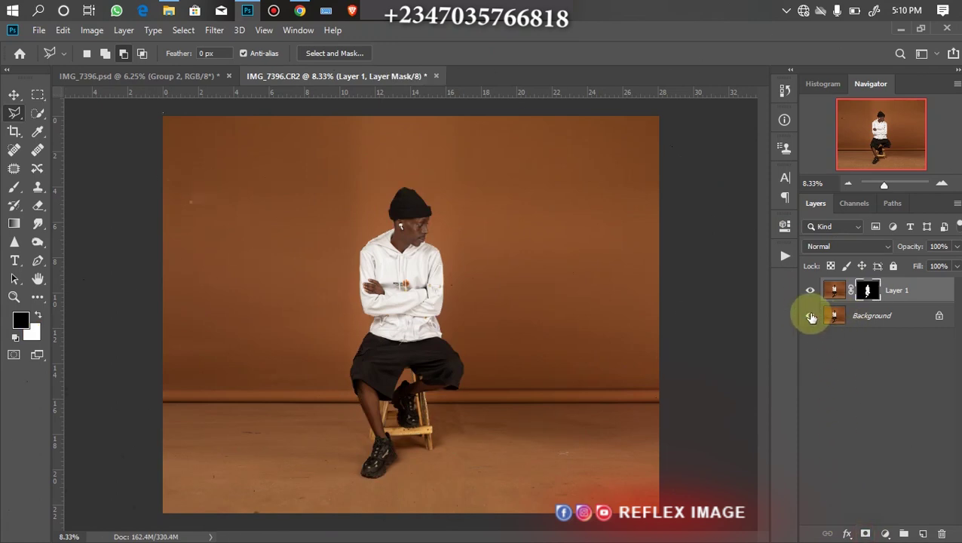
left_click(810, 316)
left_click(811, 316)
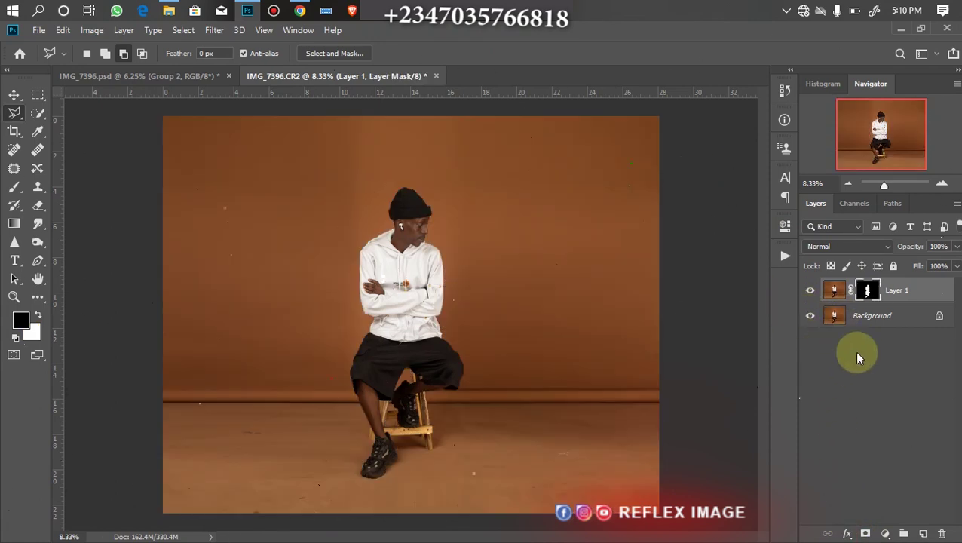
left_click(810, 316)
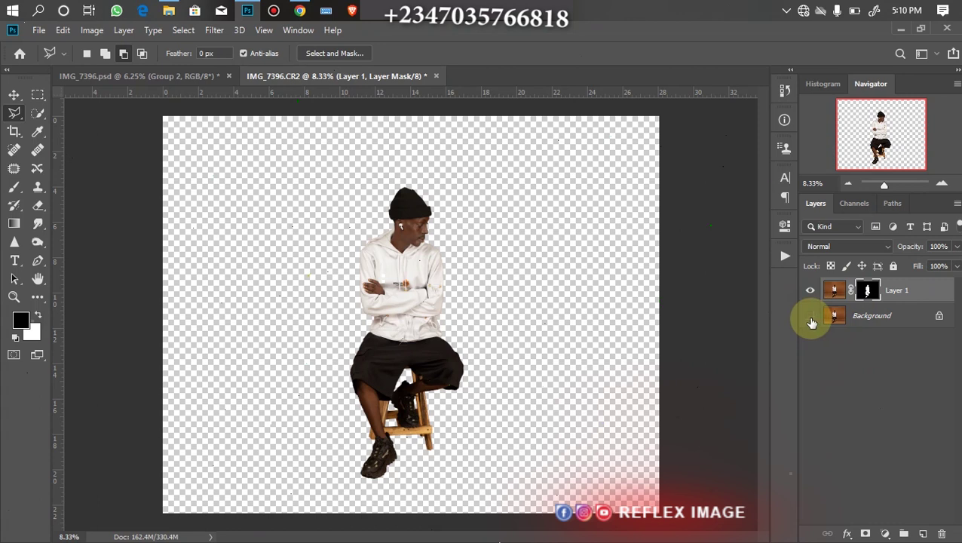
left_click(810, 316)
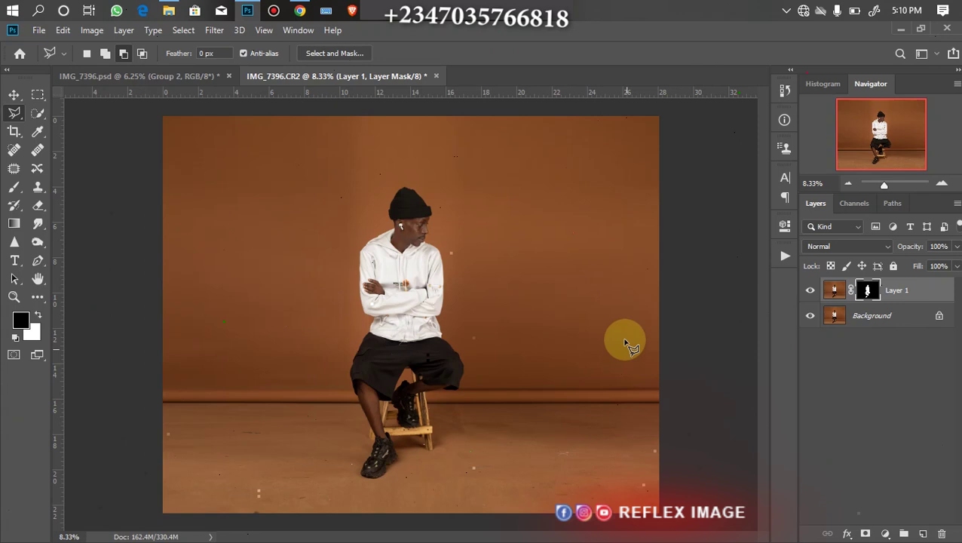
Switch to File Explorer, preview IMG_7397, and open the standing-pose photo IMG_7399 from the ref folder in Photoshop through Camera Raw.
left_click(856, 313)
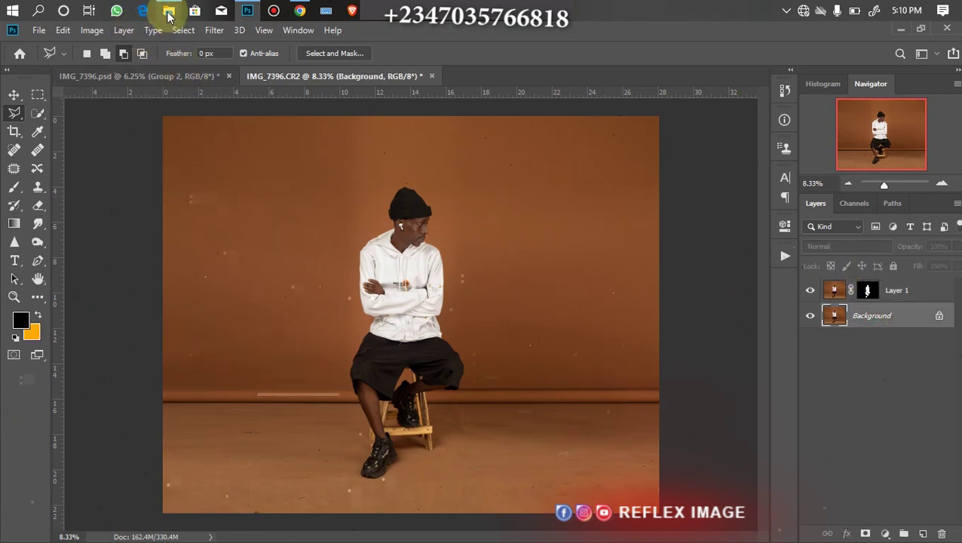
left_click(169, 12)
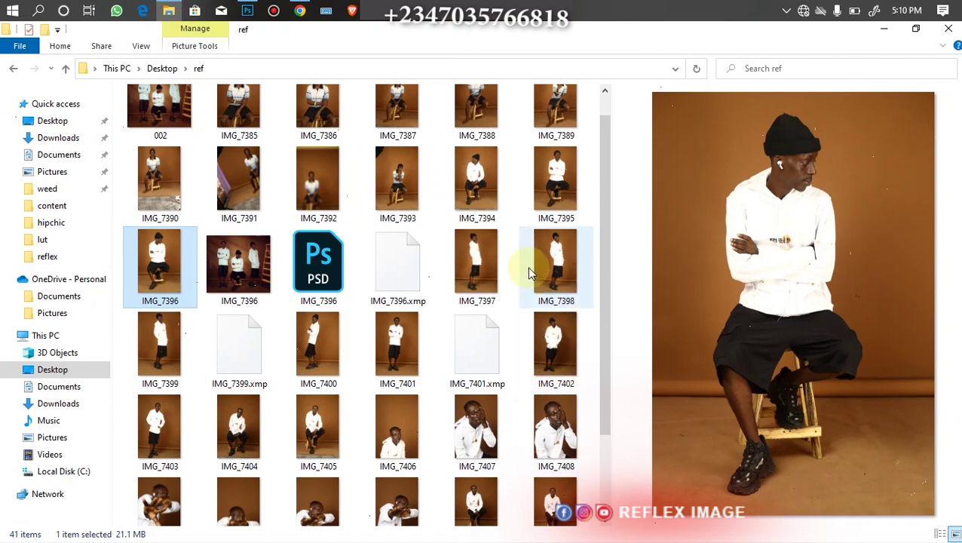
left_click(486, 265)
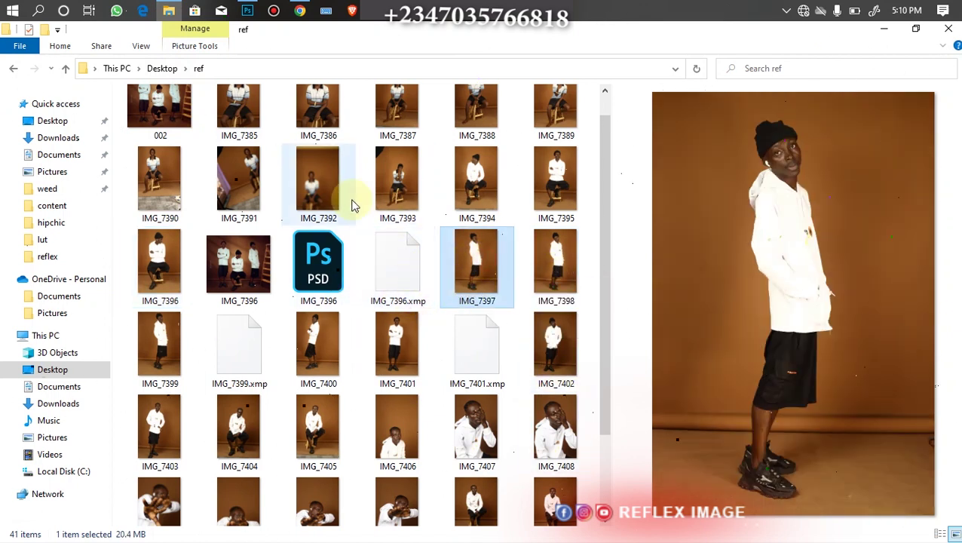
left_click(175, 353)
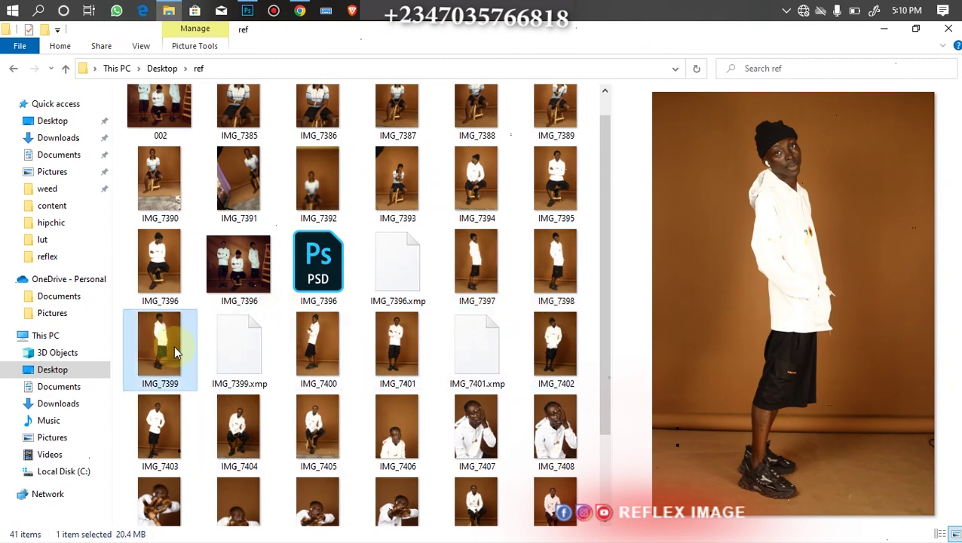
left_click_drag(156, 326, 488, 39)
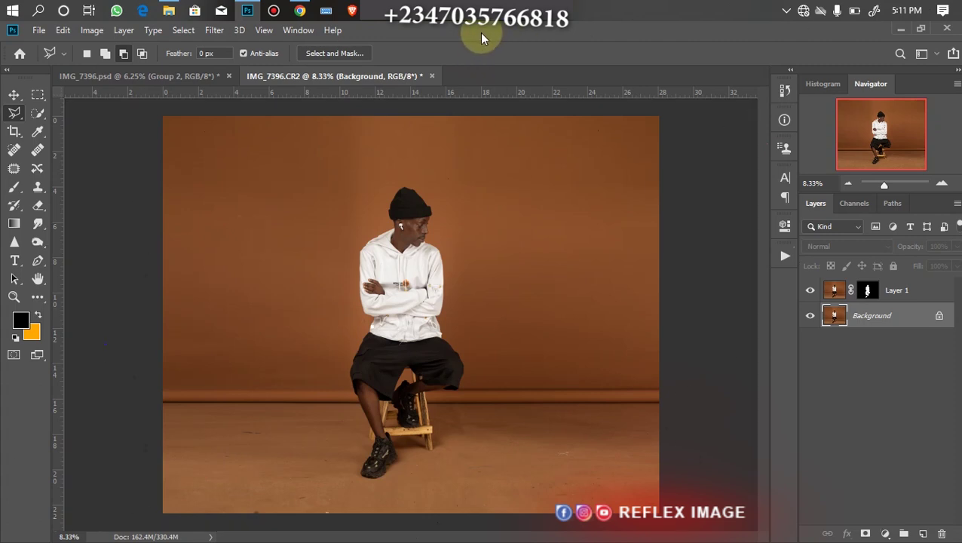
left_click_drag(483, 47, 690, 337)
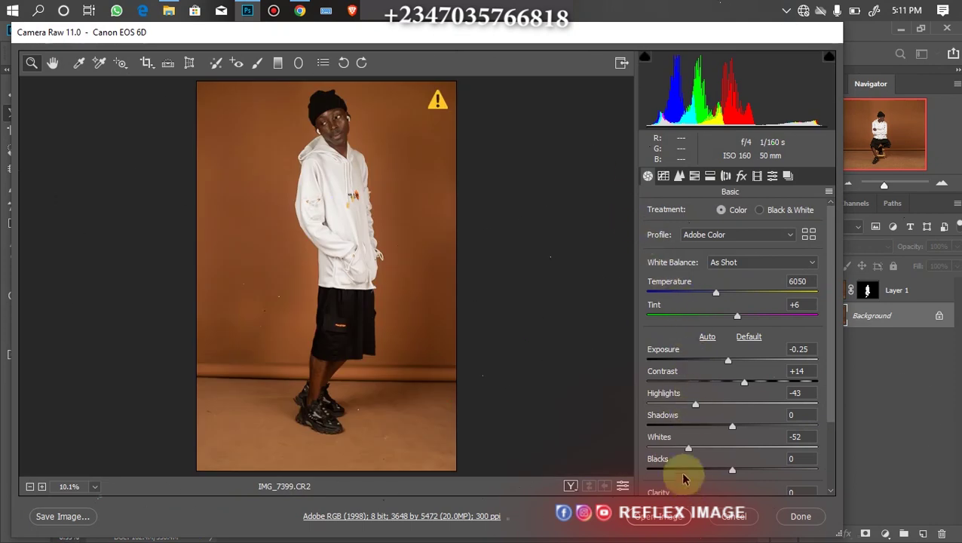
left_click(658, 517)
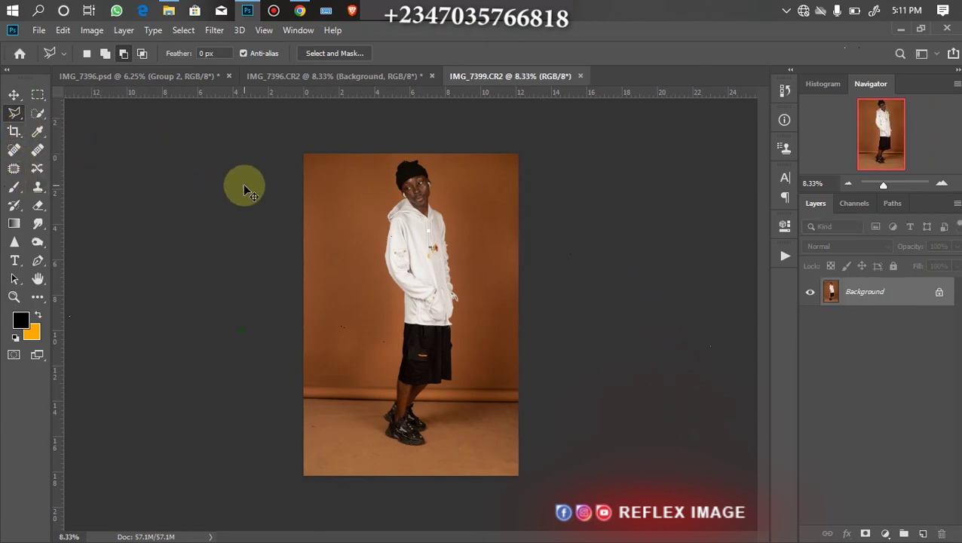
Duplicate the Background layer of IMG_7399 and select the standing man on the copy with Select Subject.
key("ctrl+j")
left_click(38, 113)
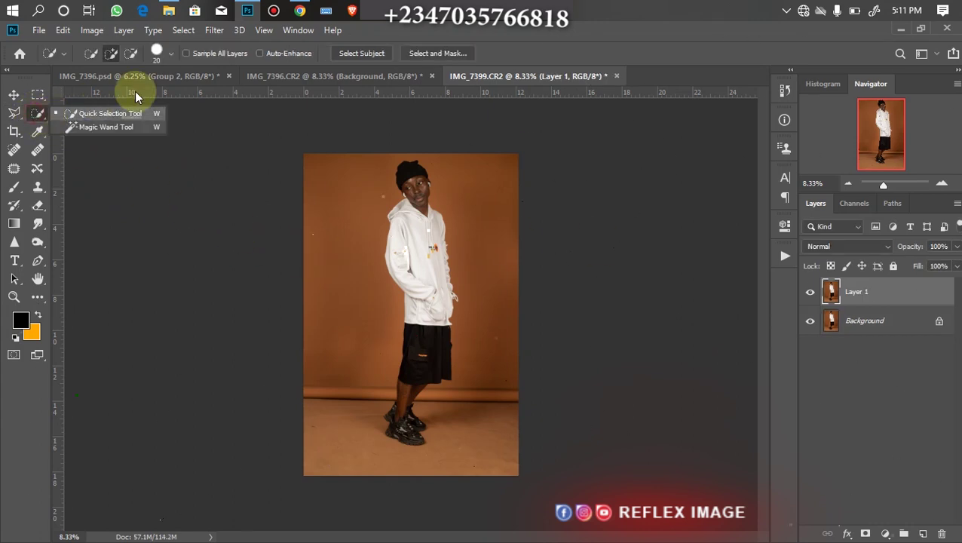
left_click(341, 54)
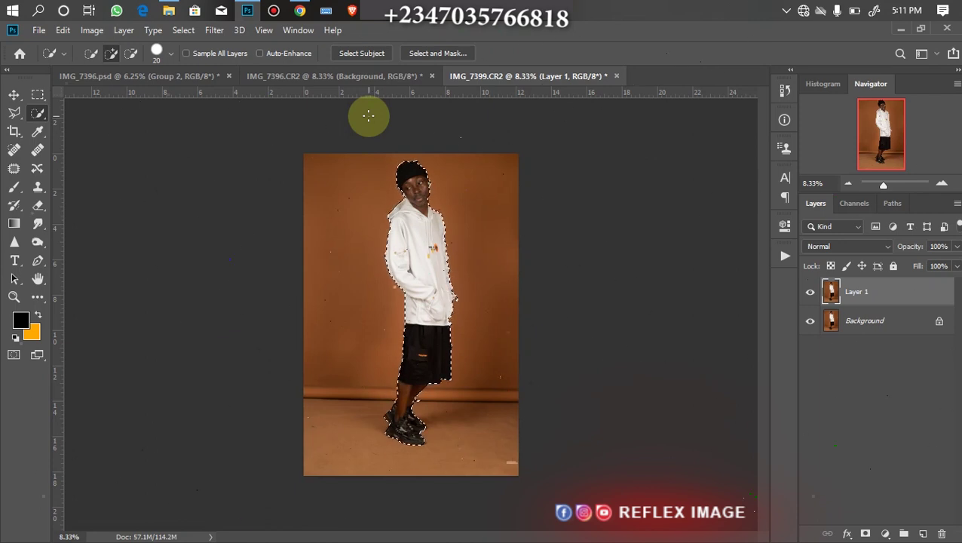
Subtract the backdrop spike in front of the standing man's ankle and trim the selection edge beside the rear shoe's tongue.
scroll(368, 115, "up", 4)
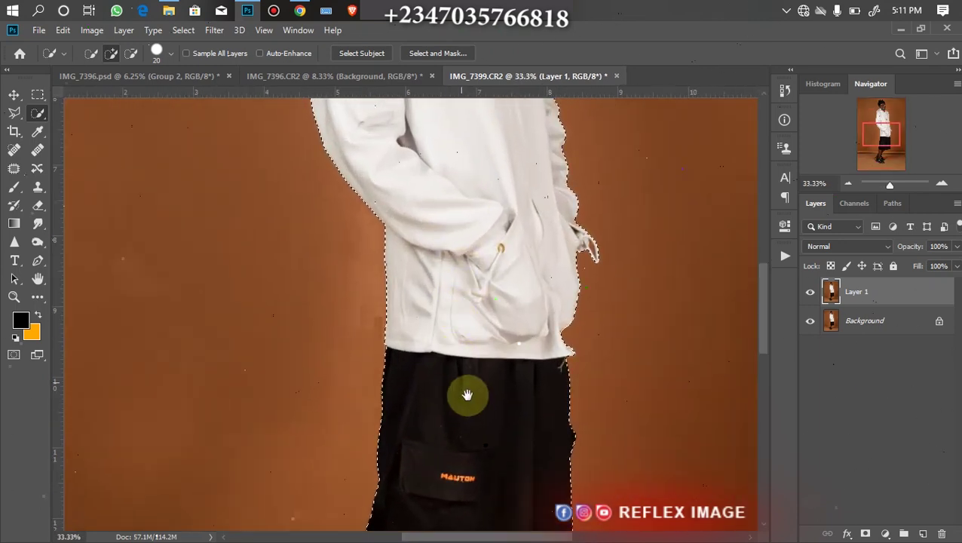
left_click_drag(467, 394, 478, 206)
left_click_drag(471, 503, 466, 317)
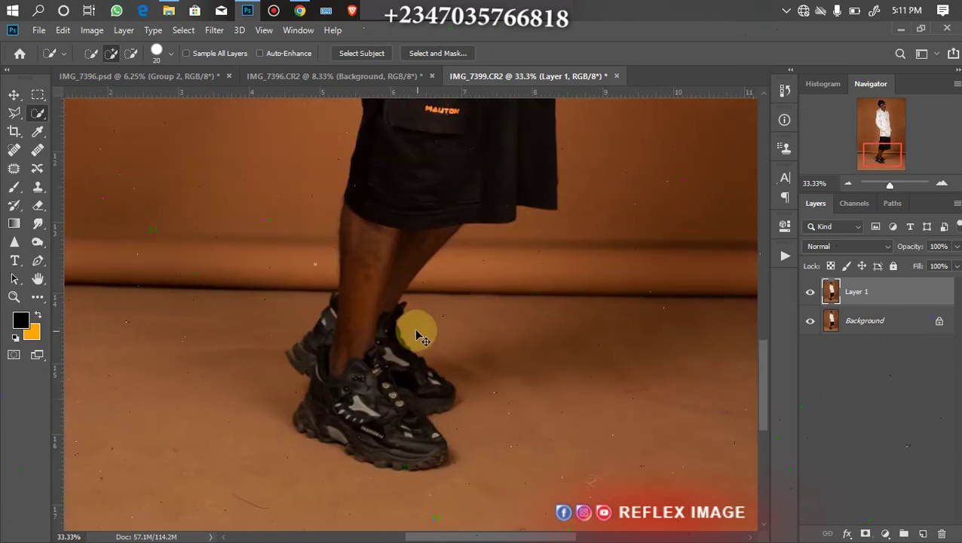
scroll(418, 335, "up", 2)
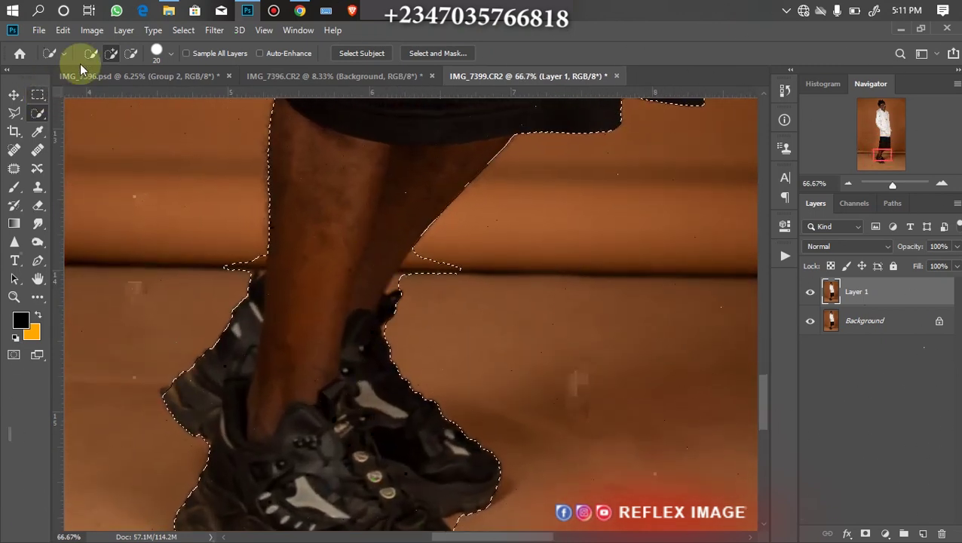
left_click(14, 113)
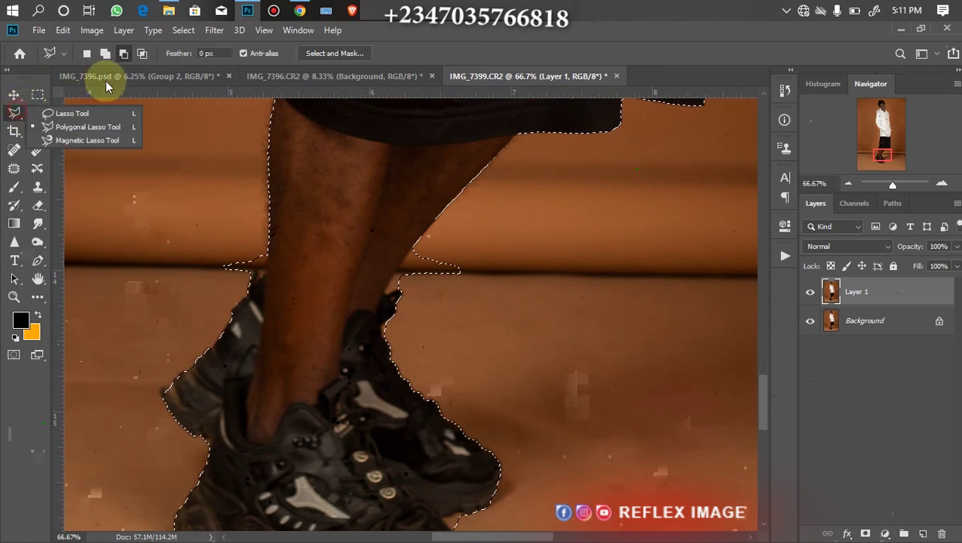
left_click(389, 289)
left_click(412, 245)
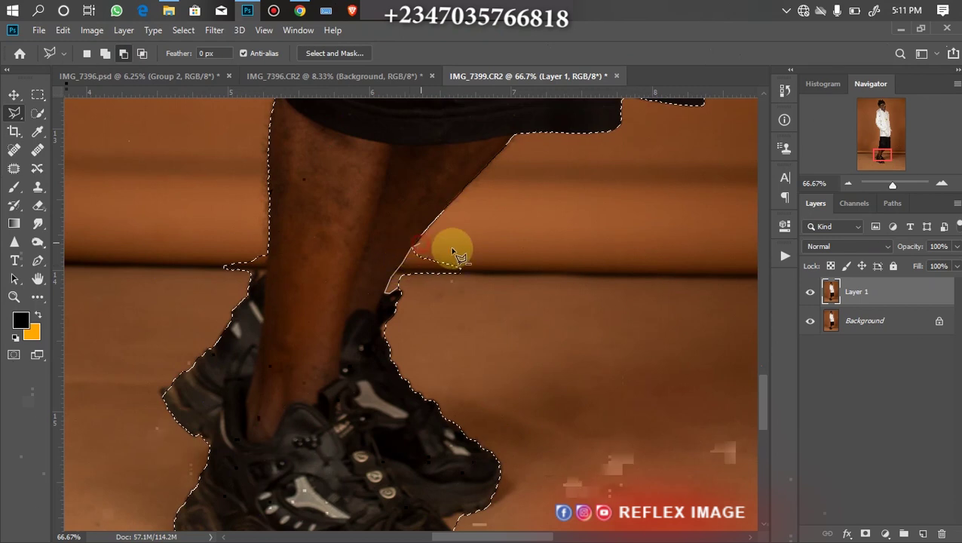
left_click(468, 251)
left_click(478, 287)
left_click(405, 294)
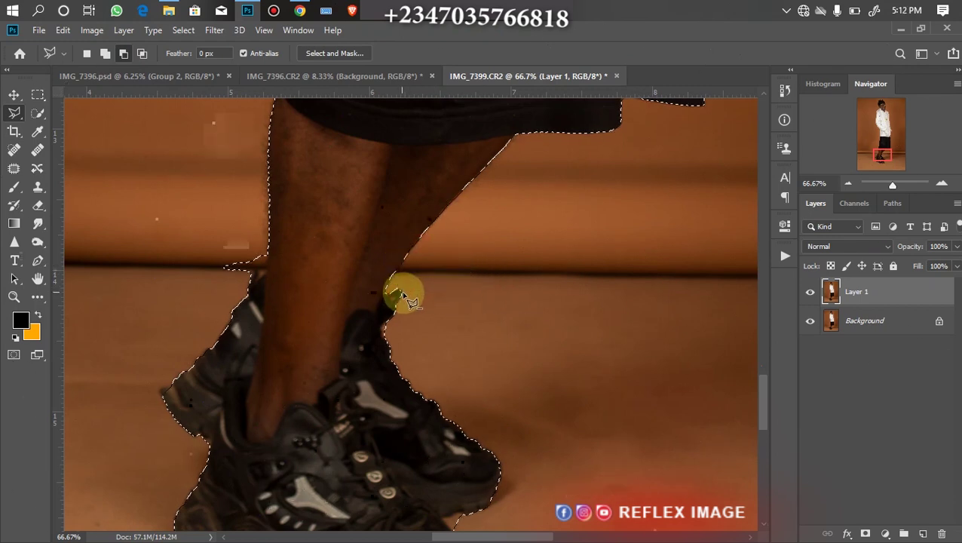
left_click(382, 331)
left_click(392, 341)
double_click(393, 343)
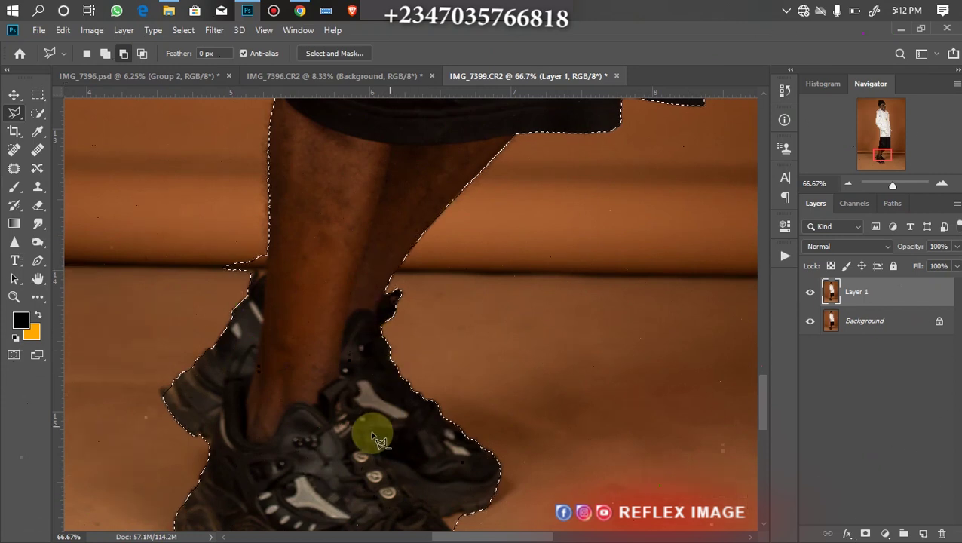
Subtract the backdrop spike behind the standing man's ankle from the selection.
left_click(268, 270)
left_click(259, 226)
left_click(193, 215)
left_click(200, 268)
left_click(258, 289)
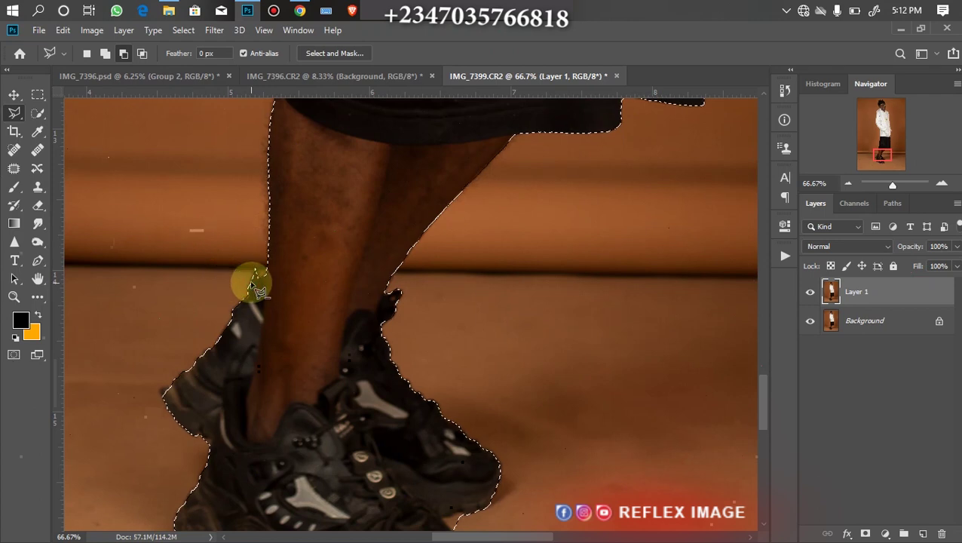
Tighten the selection in the notch between the toes of the two shoes by subtracting the backdrop there.
left_click_drag(286, 339, 352, 257)
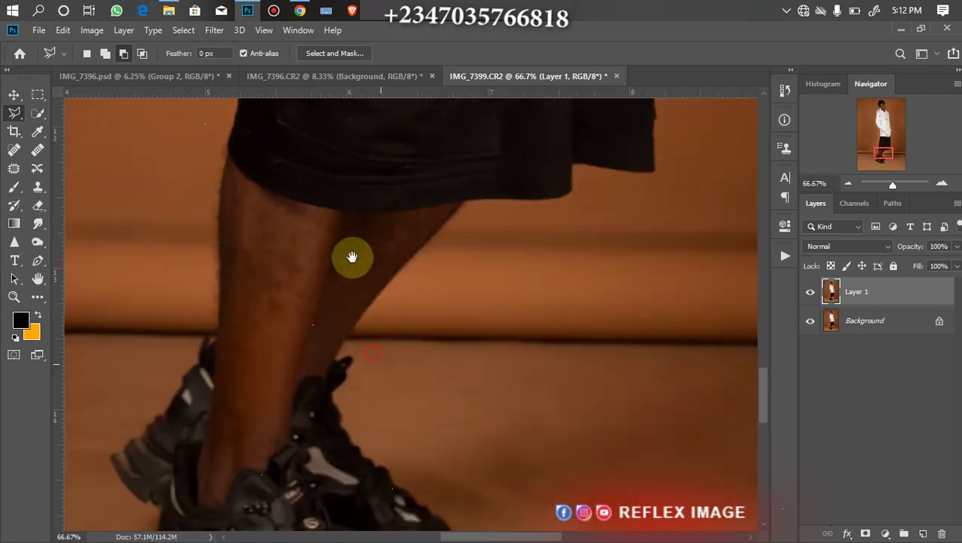
scroll(352, 257, "down", 5)
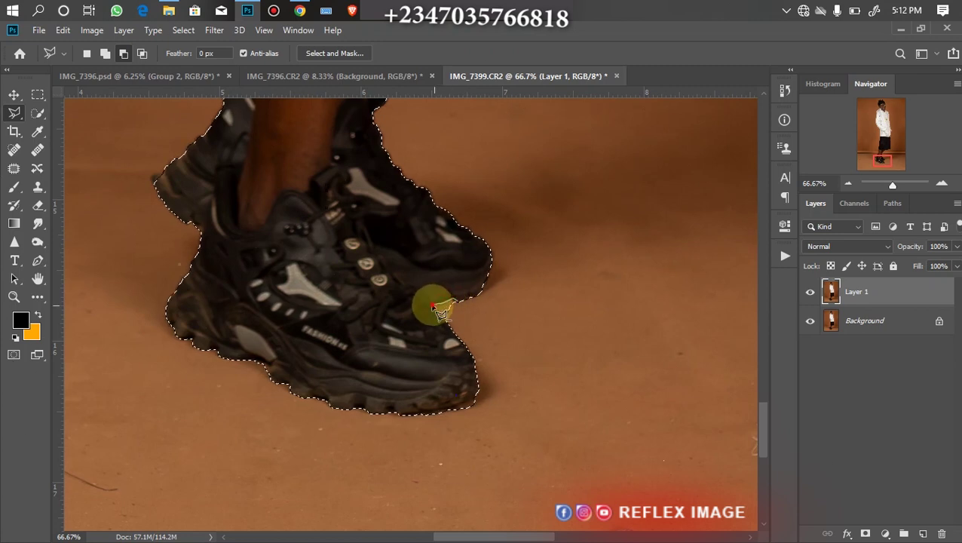
left_click(457, 300)
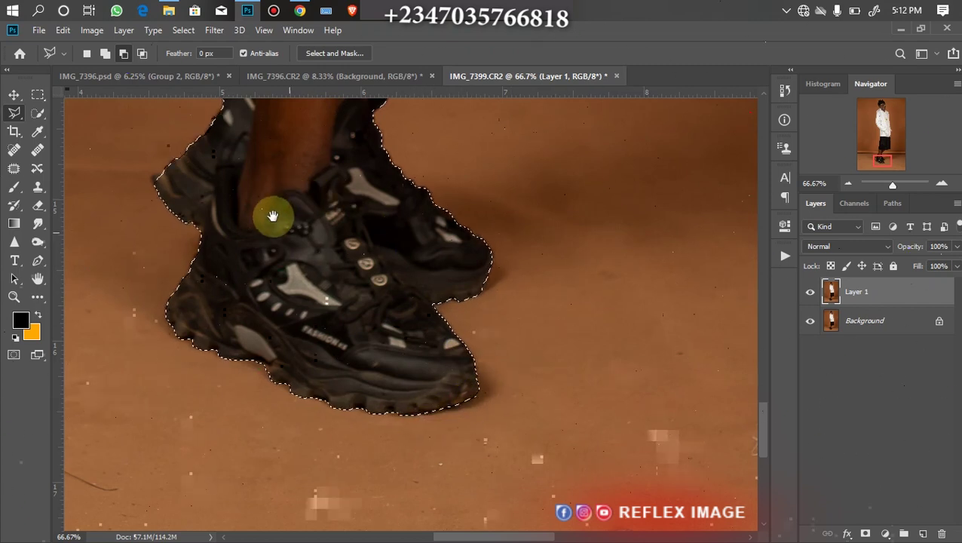
Add the missing patch at the rear shoe's heel to the standing man's selection.
left_click_drag(273, 215, 393, 369)
left_click(105, 53)
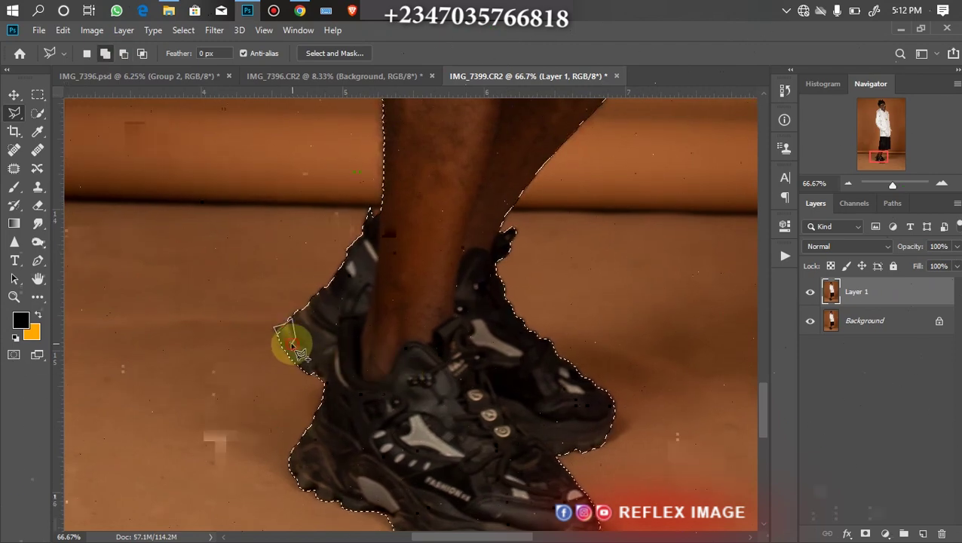
left_click_drag(284, 333, 429, 230)
Check the outline up to the head, mask Layer 1 to the selected man, and inspect the cutout without the Background.
scroll(429, 230, "up", 15)
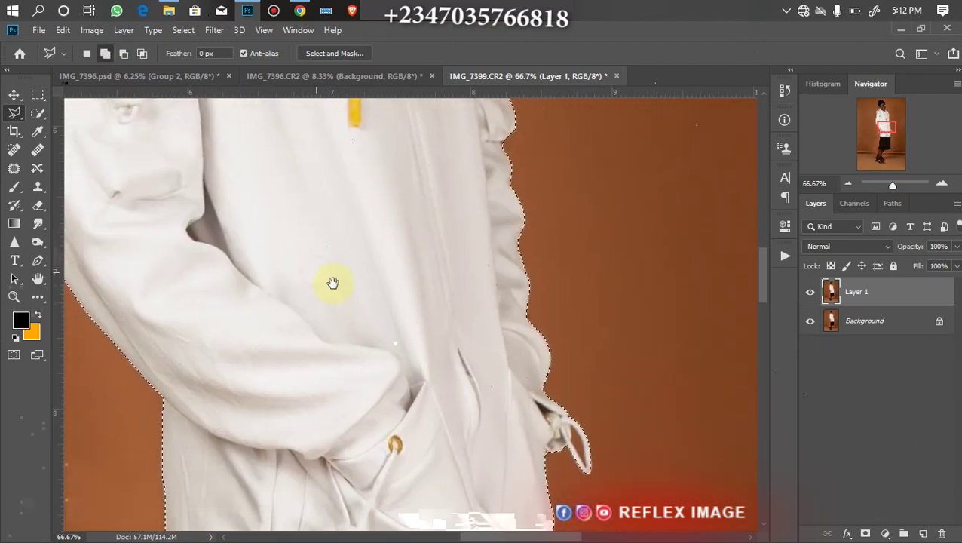
scroll(350, 371, "up", 3)
left_click(124, 53)
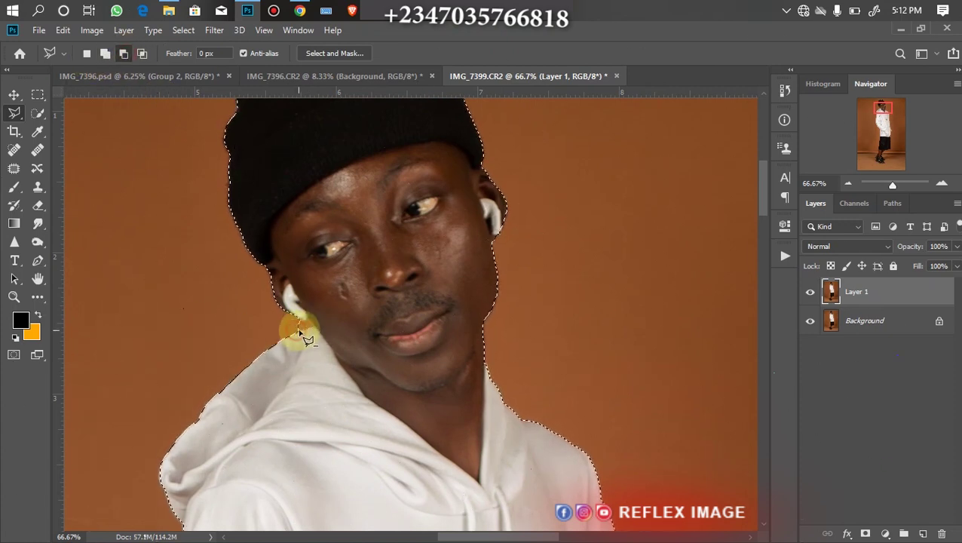
key("ctrl+0")
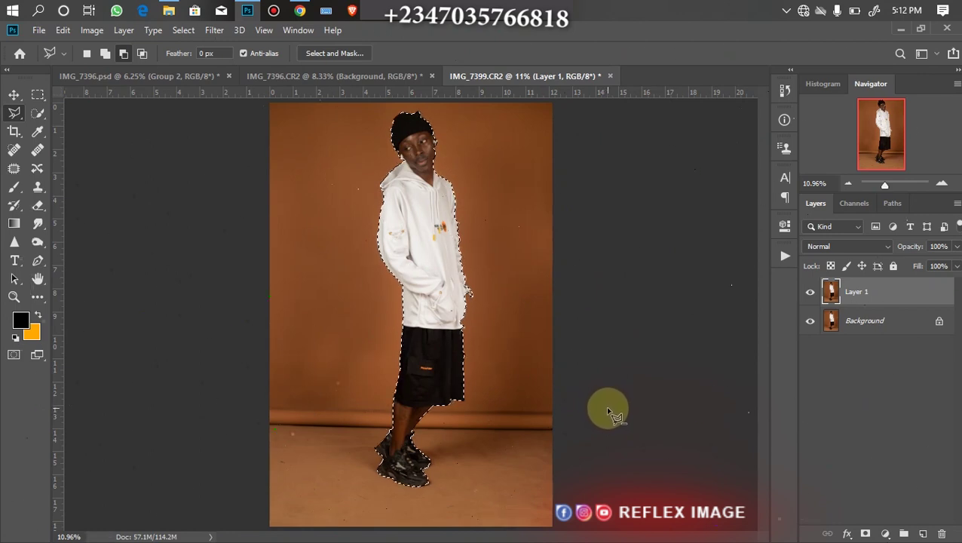
left_click(866, 533)
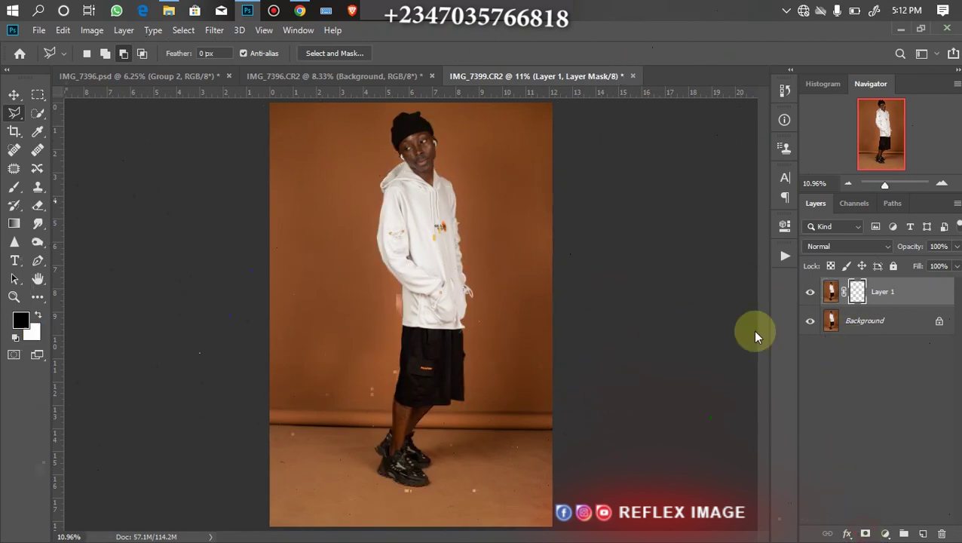
left_click(810, 322)
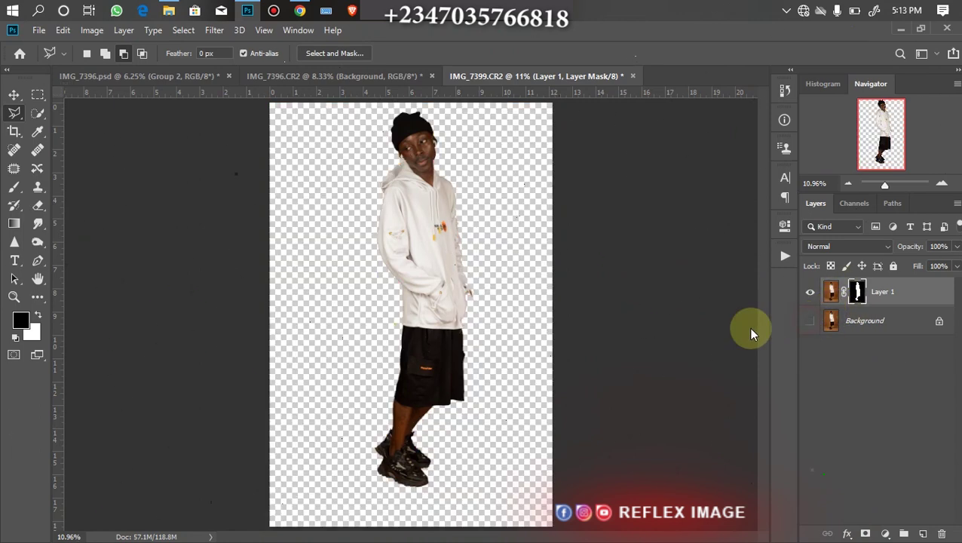
left_click(810, 321)
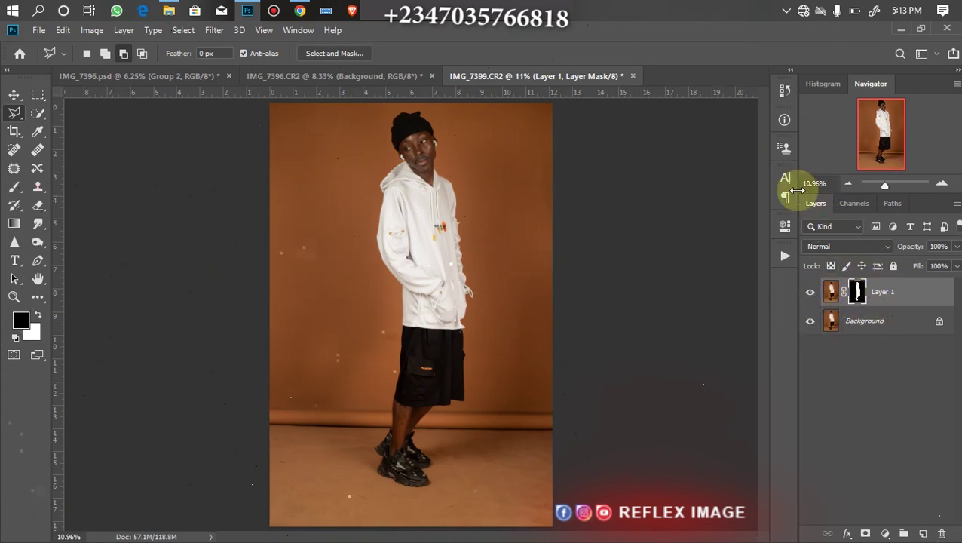
Copy the masked man into IMG_7396.CR2, scale him to 104.28%, and place him to the right of the seated man.
left_click_drag(874, 302, 505, 322)
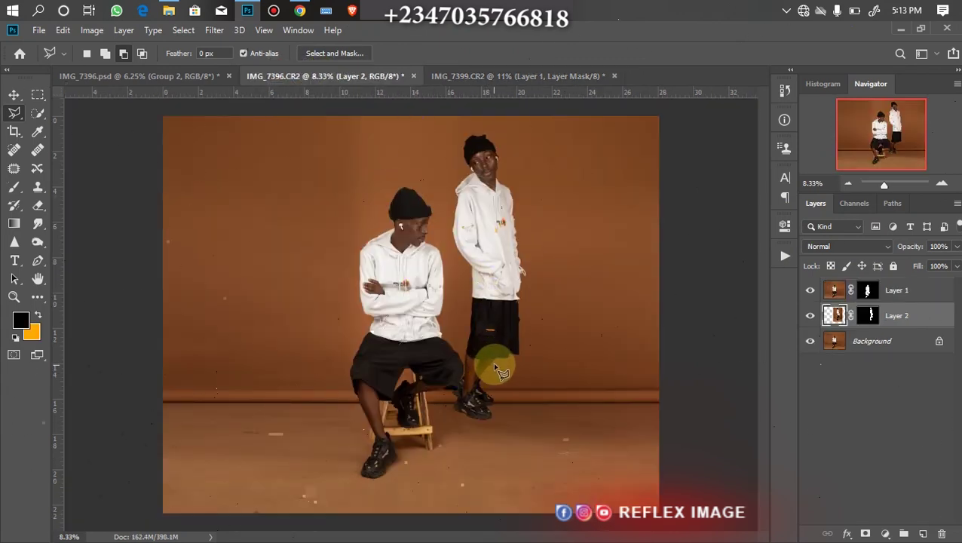
key("ctrl+t")
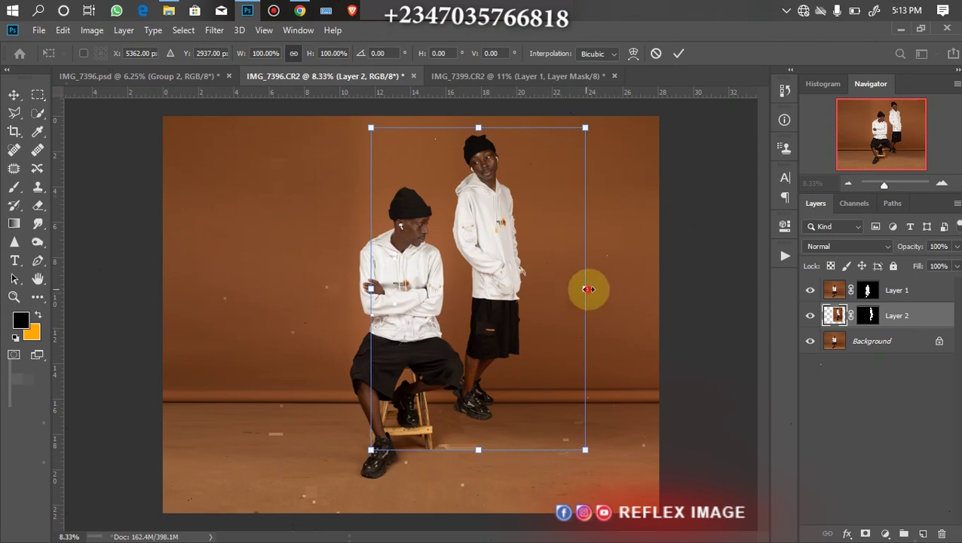
left_click_drag(588, 289, 595, 285)
left_click_drag(501, 277, 548, 301)
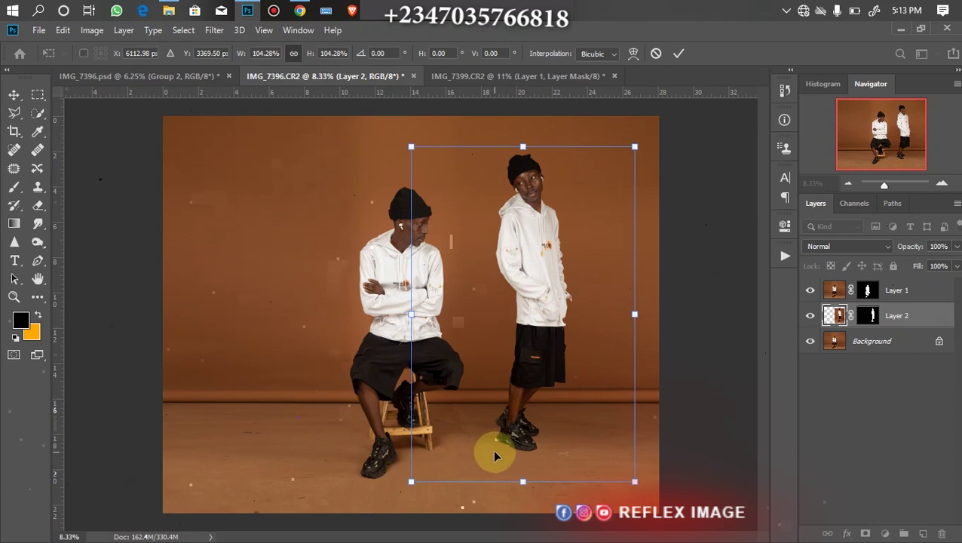
key("l")
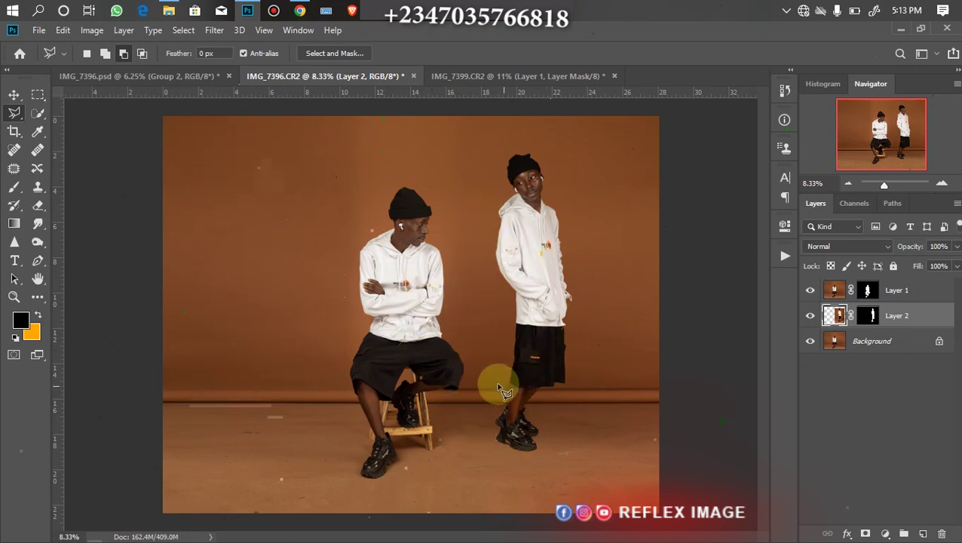
Scale the standing man to 103.47% and duplicate his masked layer.
key("ctrl+t")
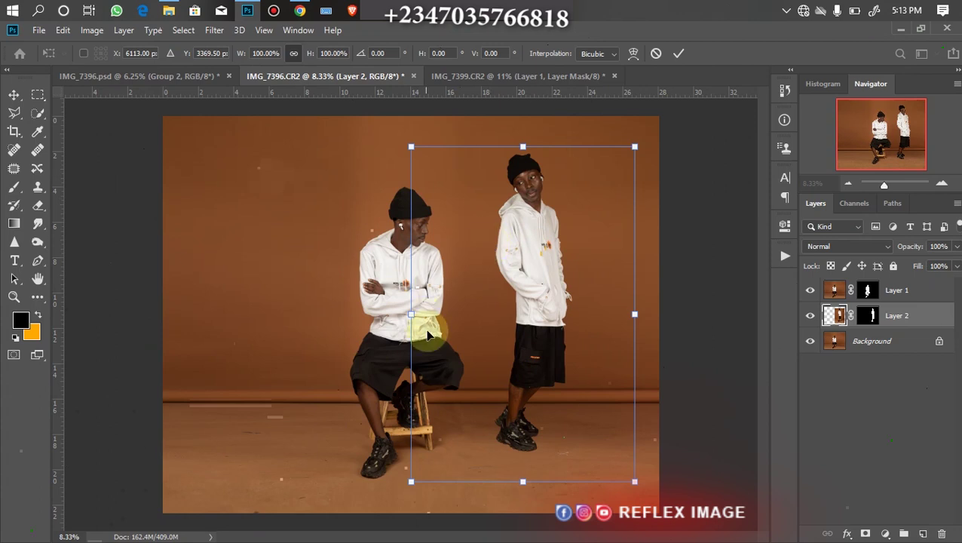
left_click_drag(408, 313, 403, 313)
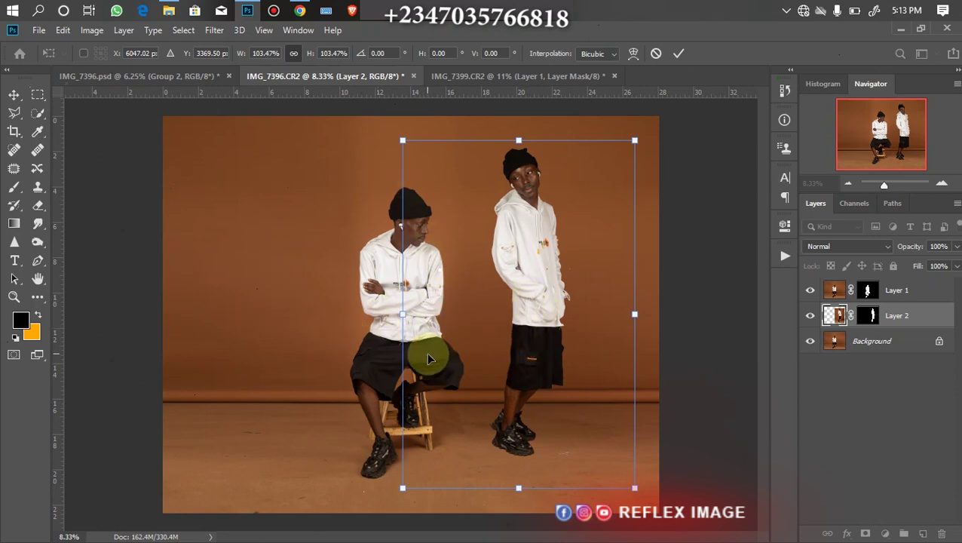
key("Return")
key("l")
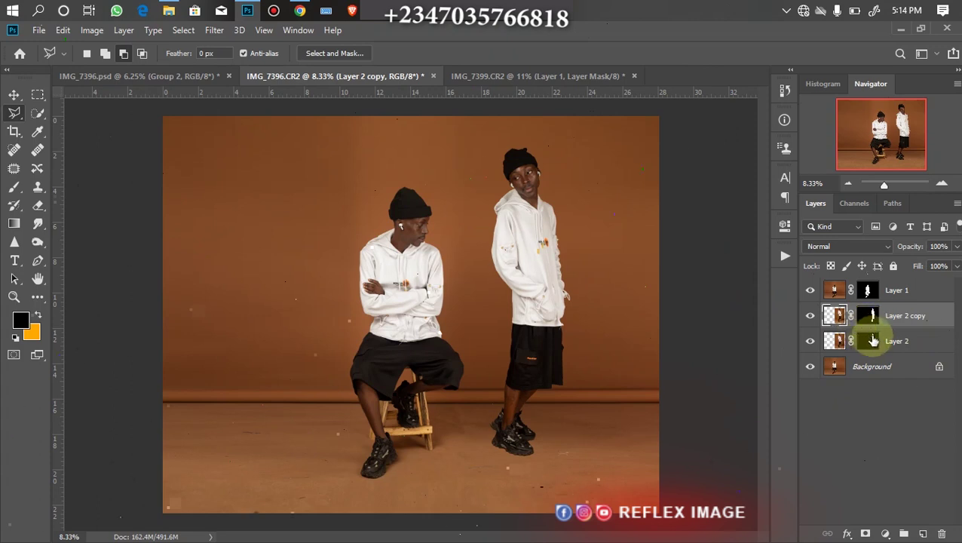
Paint white with a size 500 brush on the lower Layer 2's mask to reveal the floor shadow around the standing man's shoes.
left_click(905, 343)
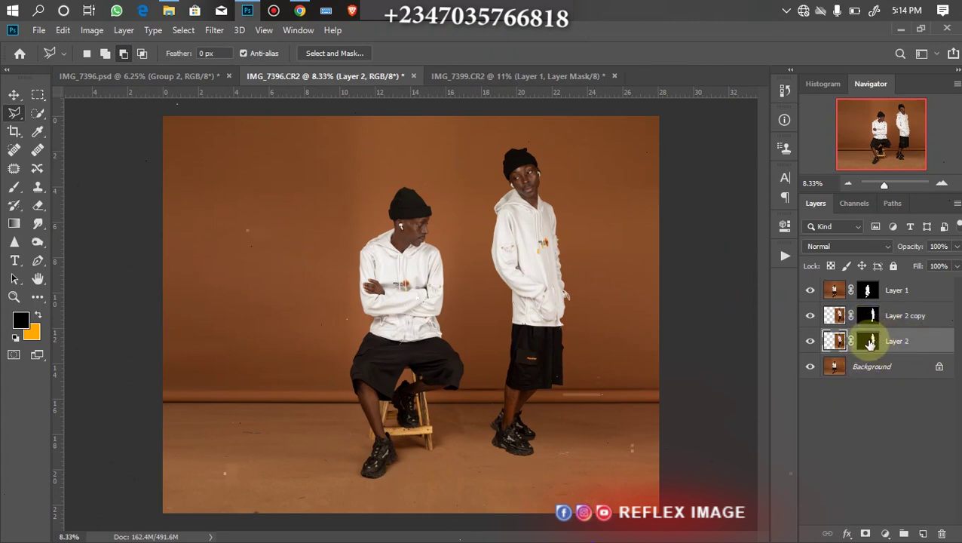
left_click(871, 343)
left_click(13, 187)
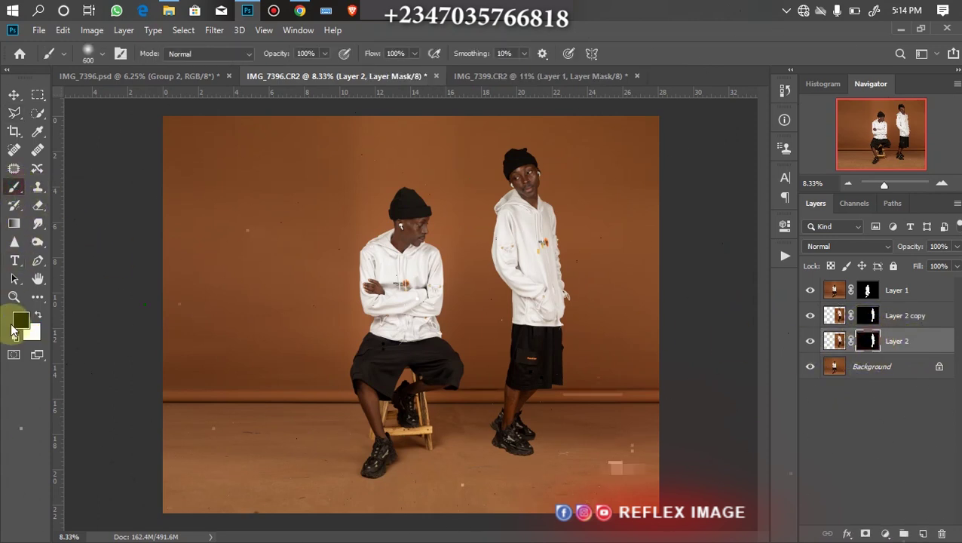
mouse_move(507, 375)
left_mouse_down()
mouse_move(492, 436)
mouse_move(513, 444)
mouse_move(485, 442)
mouse_move(459, 423)
mouse_move(50, 323)
left_mouse_up()
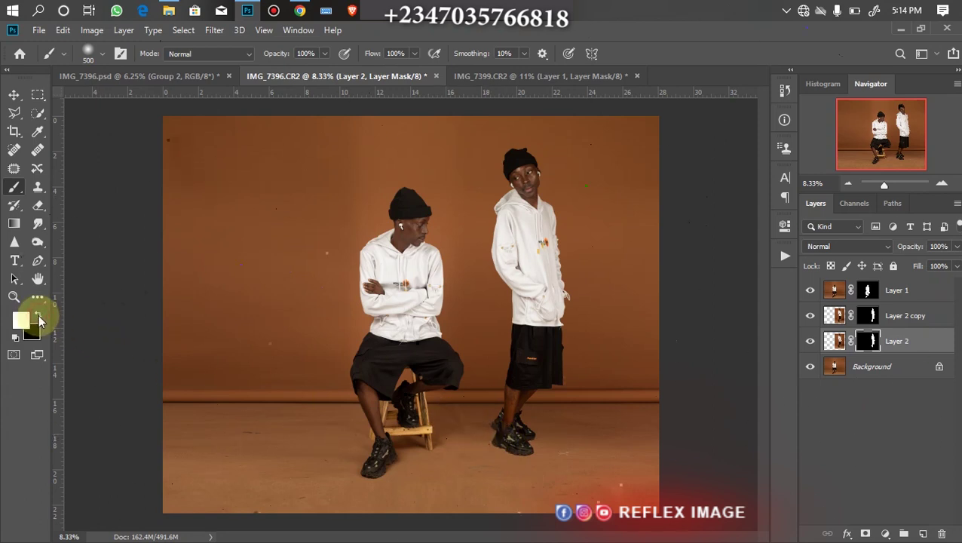
mouse_move(494, 449)
left_mouse_down()
mouse_move(541, 431)
mouse_move(489, 438)
mouse_move(565, 447)
left_mouse_up()
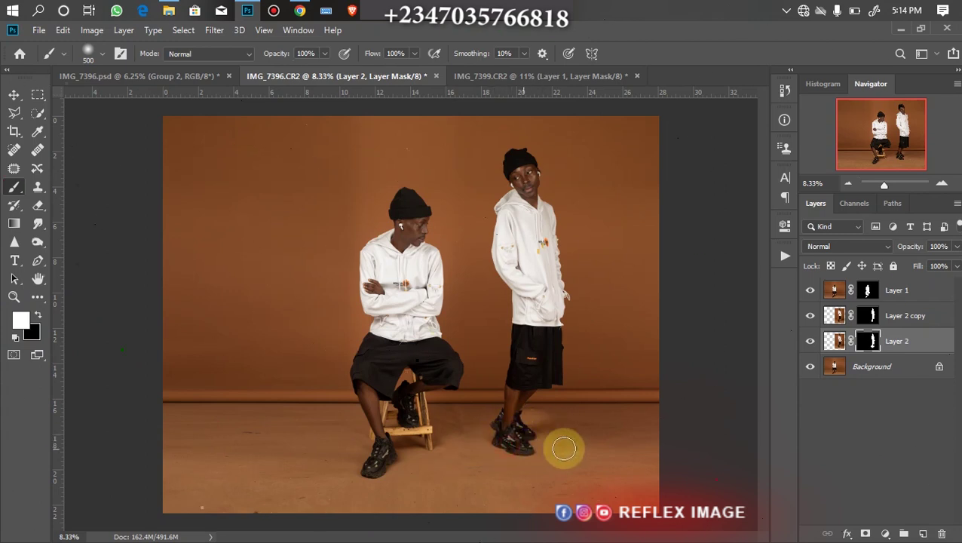
left_click(811, 342)
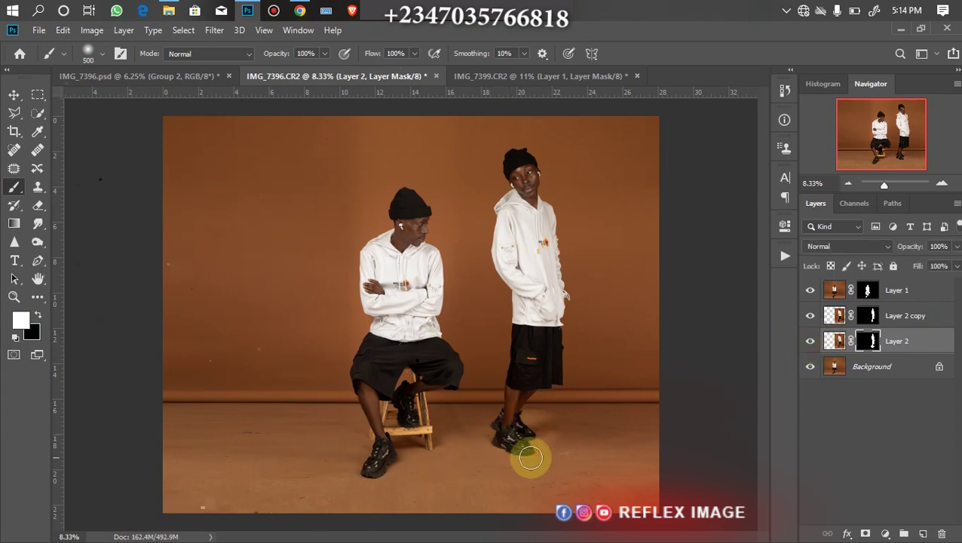
mouse_move(539, 446)
left_mouse_down()
mouse_move(514, 455)
mouse_move(490, 419)
mouse_move(538, 398)
left_mouse_up()
Paint black on Layer 2's mask along the backdrop roll behind the standing man's legs to hide excess backdrop.
left_click(37, 315)
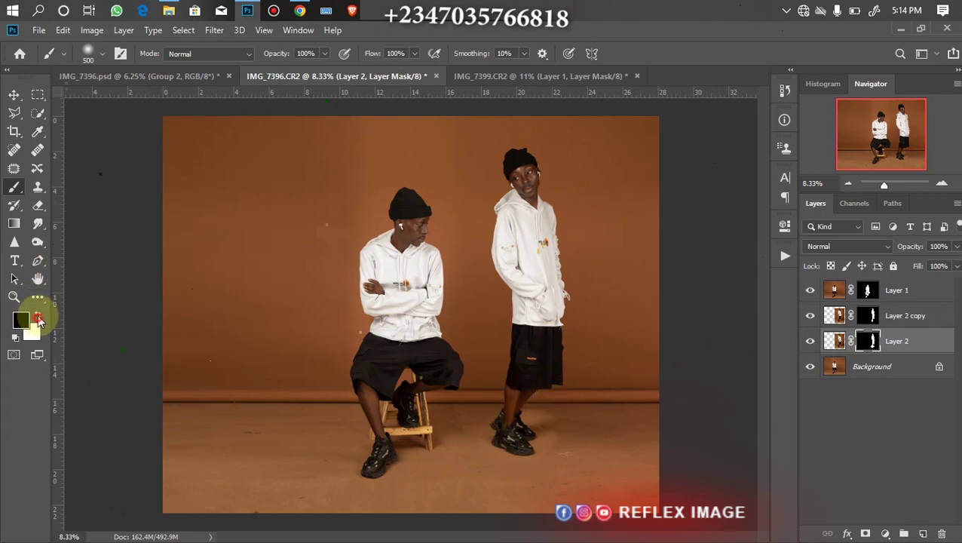
left_click(494, 404)
mouse_move(520, 400)
left_mouse_down()
mouse_move(514, 470)
mouse_move(475, 450)
mouse_move(533, 480)
mouse_move(540, 497)
mouse_move(507, 482)
mouse_move(652, 389)
left_mouse_up()
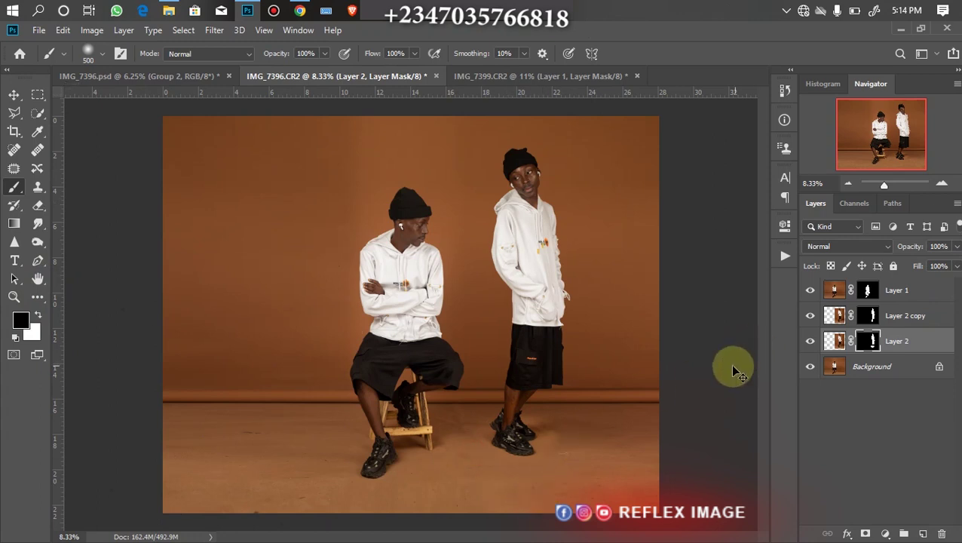
scroll(413, 462, "down", 2)
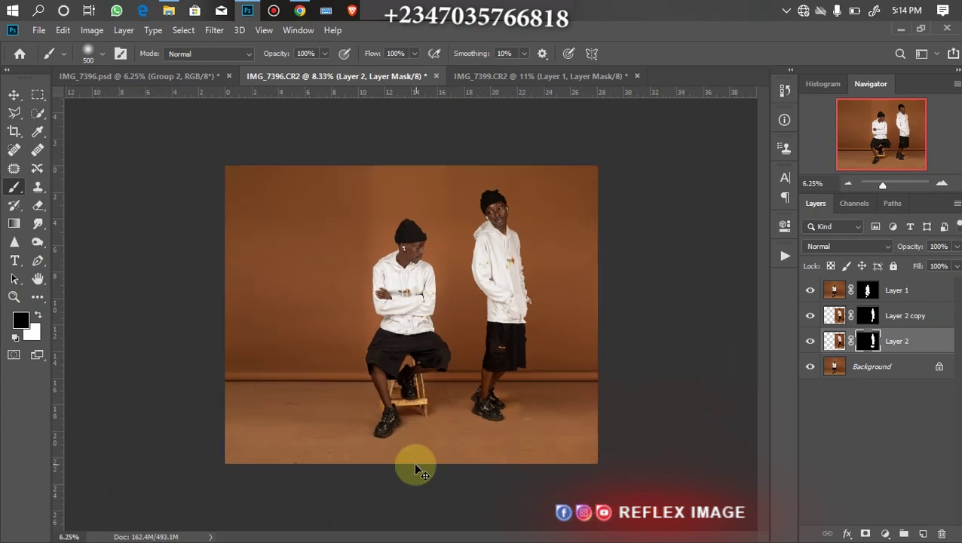
scroll(412, 461, "up", 1)
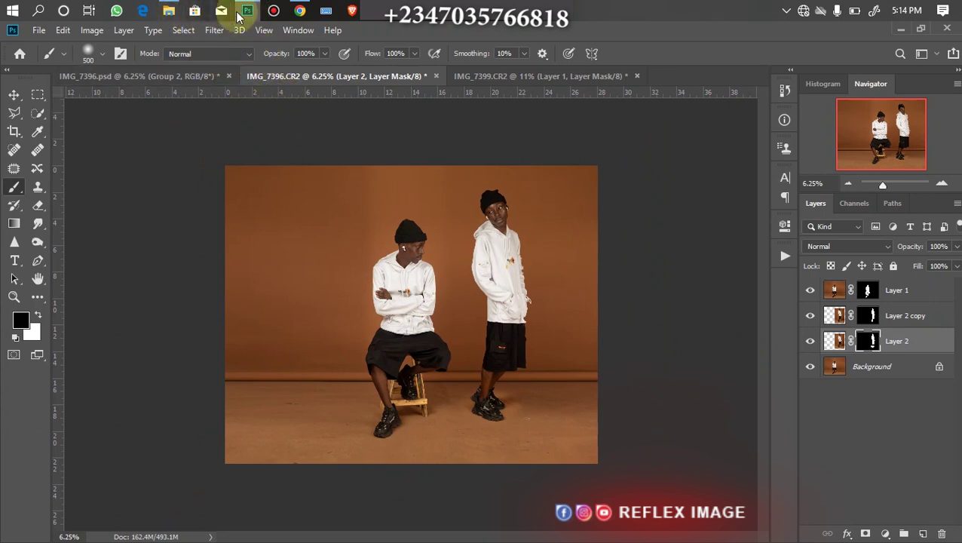
Bring IMG_7401 from the ref folder into Photoshop and open it through Camera Raw with its existing settings.
left_click(167, 11)
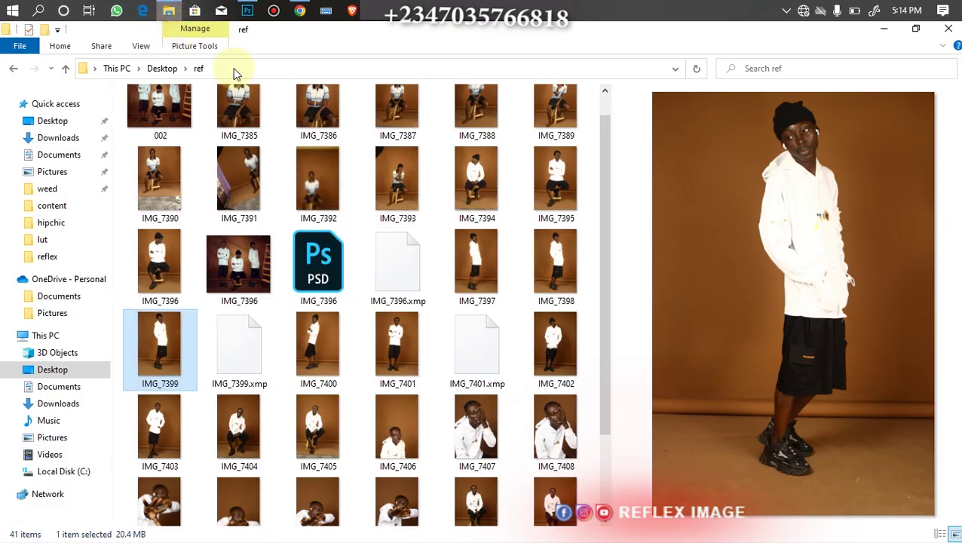
left_click(398, 351)
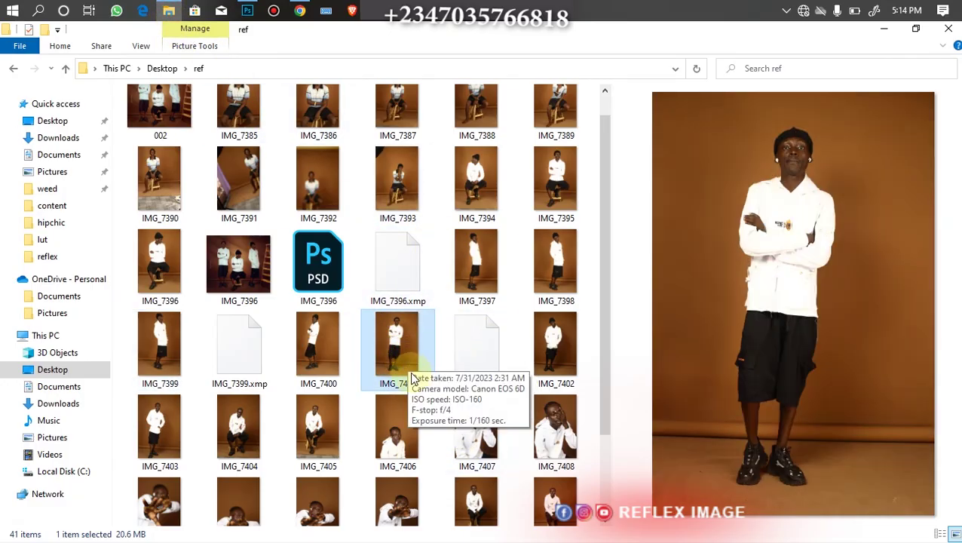
left_click_drag(392, 352, 559, 243)
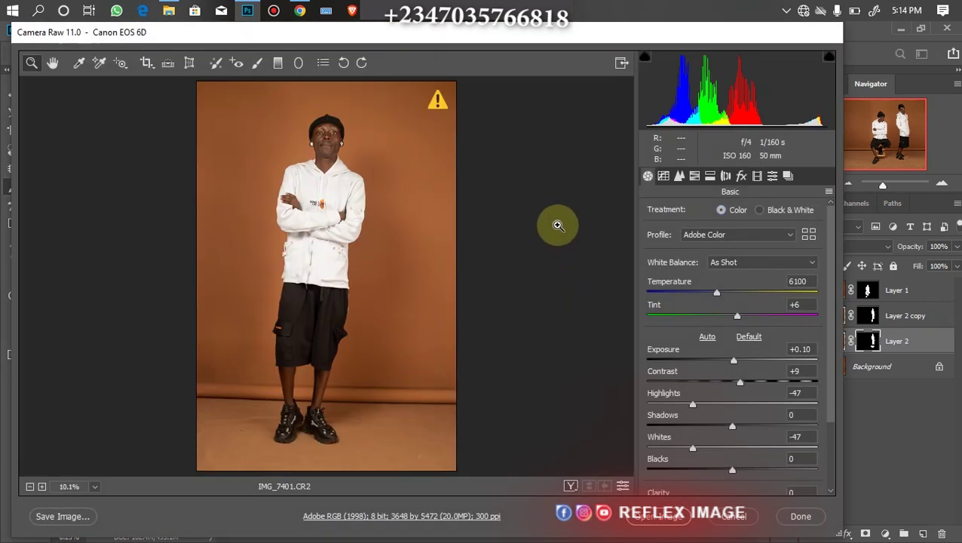
left_click(646, 528)
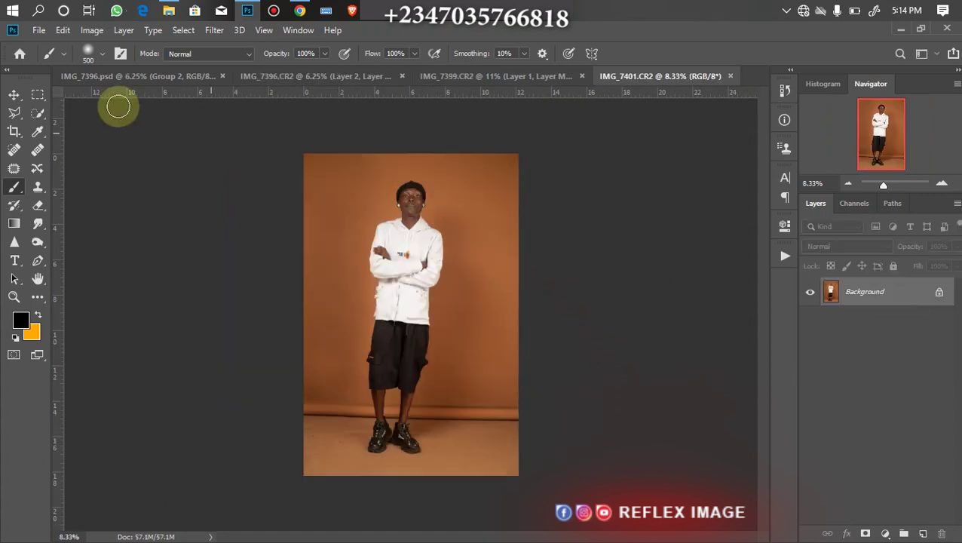
Select the man in IMG_7401 with Select Subject and subtract stray backdrop from the selection around his legs.
left_click(37, 112)
left_click(361, 54)
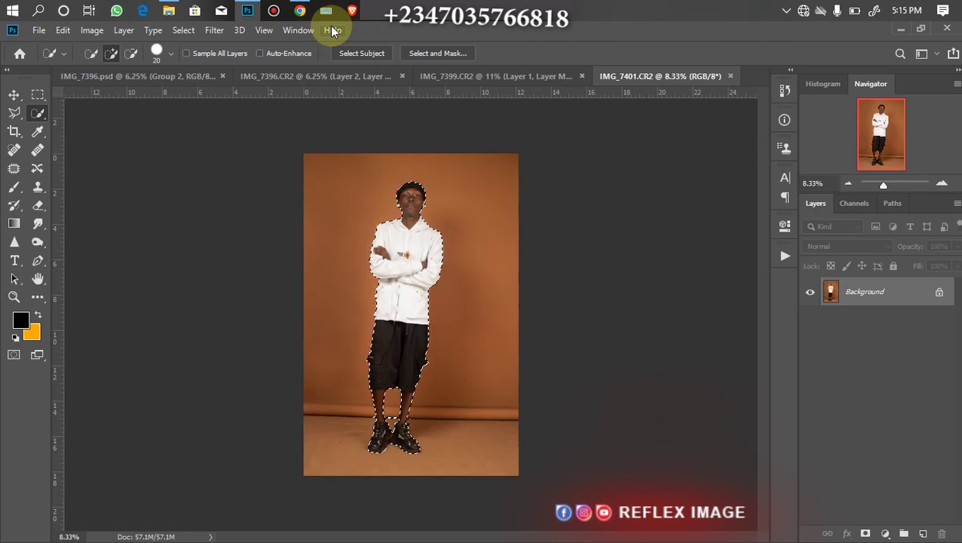
scroll(472, 263, "up", 7)
key("l")
left_click(125, 57)
mouse_move(405, 257)
left_mouse_down()
mouse_move(411, 325)
mouse_move(375, 368)
mouse_move(380, 386)
mouse_move(386, 367)
mouse_move(392, 403)
mouse_move(391, 388)
mouse_move(386, 395)
mouse_move(420, 377)
mouse_move(407, 424)
mouse_move(363, 245)
mouse_move(476, 379)
mouse_move(365, 434)
mouse_move(376, 367)
mouse_move(316, 408)
mouse_move(298, 393)
mouse_move(336, 283)
mouse_move(324, 273)
mouse_move(327, 295)
mouse_move(308, 324)
mouse_move(247, 389)
mouse_move(259, 435)
mouse_move(319, 412)
mouse_move(312, 315)
mouse_move(357, 304)
mouse_move(342, 312)
mouse_move(336, 400)
mouse_move(513, 368)
mouse_move(505, 298)
mouse_move(354, 336)
mouse_move(356, 360)
mouse_move(502, 368)
mouse_move(347, 377)
mouse_move(364, 382)
mouse_move(266, 416)
mouse_move(261, 380)
mouse_move(265, 419)
mouse_move(200, 305)
left_mouse_up()
scroll(358, 309, "up", 5)
scroll(274, 315, "up", 5)
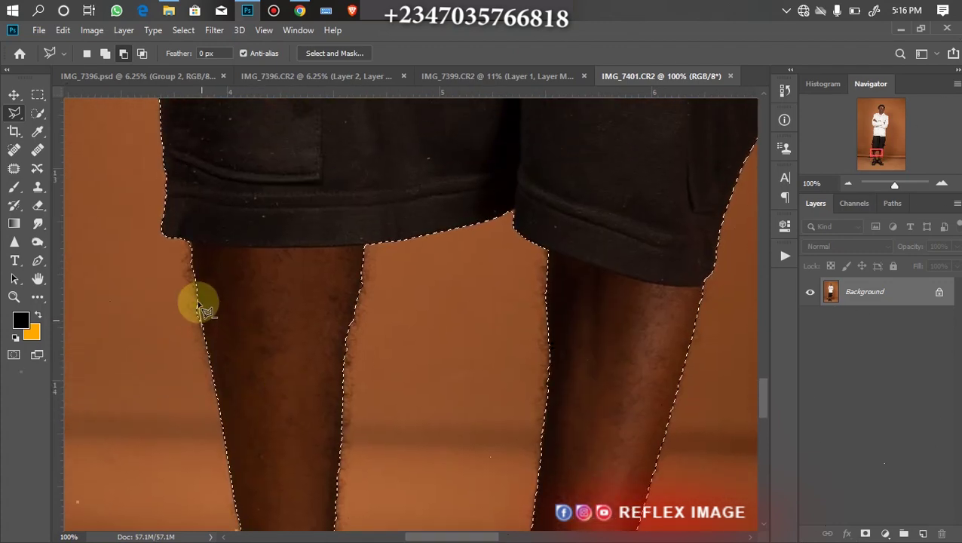
scroll(432, 221, "up", 15)
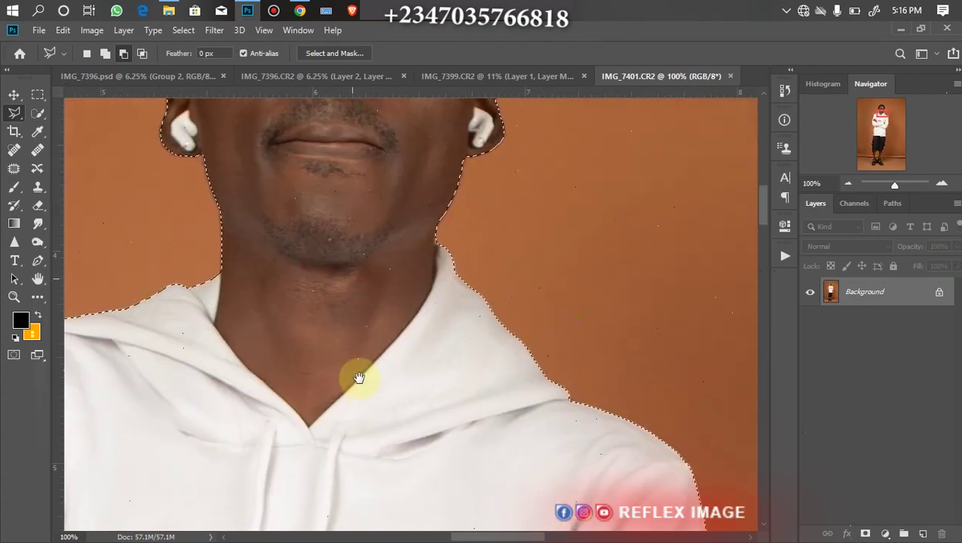
Mask the layer to the selected man and copy the cutout into IMG_7396.CR2, to the left of the seated man.
left_click(866, 533)
key("ctrl+0")
left_click_drag(805, 285, 370, 415)
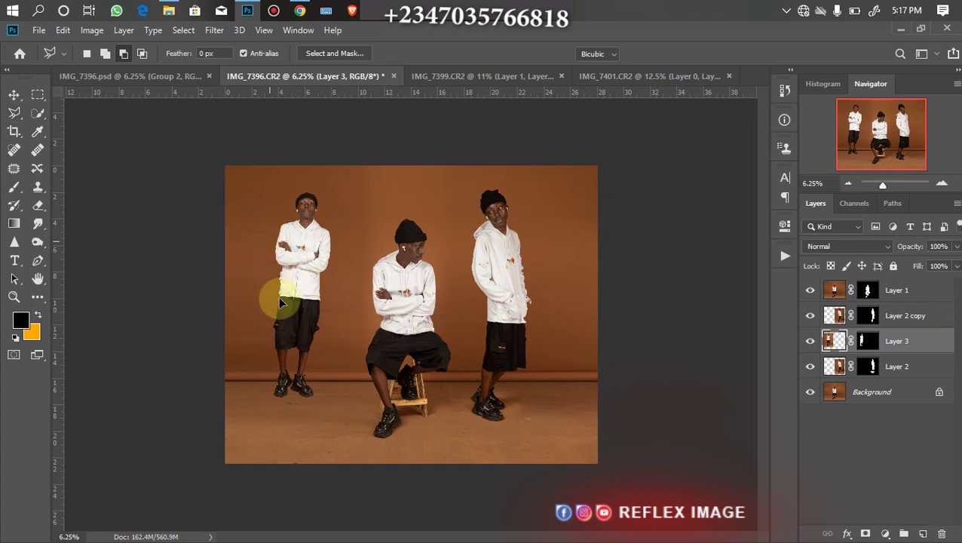
Scale the crossed-arms standing man to 112.67%, rotate him to -2.34°, and position him closer to the seated man's left side.
key("ctrl+t")
mouse_move(307, 413)
left_mouse_down()
mouse_move(307, 445)
mouse_move(307, 433)
left_mouse_up()
left_click_drag(208, 154, 220, 177)
mouse_move(313, 337)
left_mouse_down()
mouse_move(299, 340)
mouse_move(308, 362)
mouse_move(264, 312)
mouse_move(304, 344)
mouse_move(305, 328)
left_mouse_up()
left_click_drag(416, 427, 426, 433)
left_click_drag(329, 355, 326, 337)
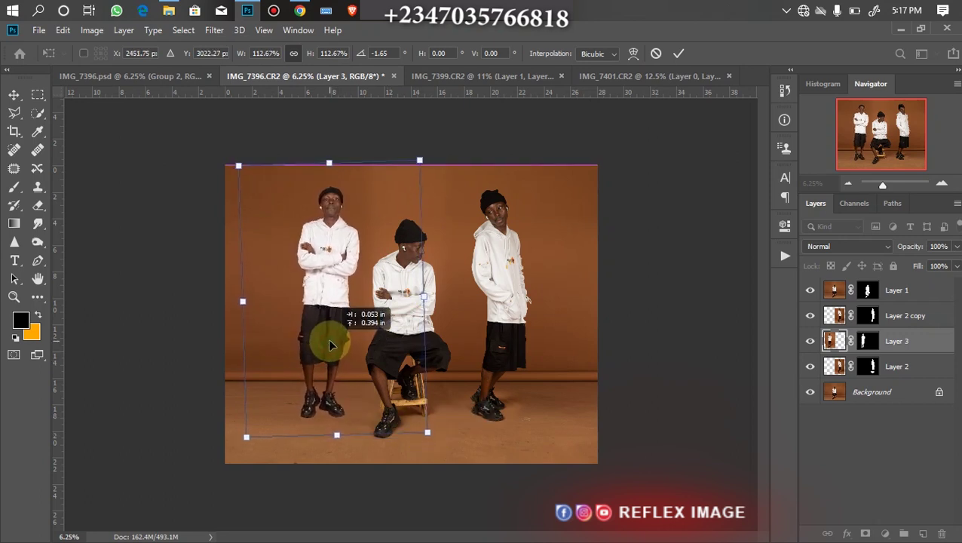
left_click_drag(223, 157, 220, 161)
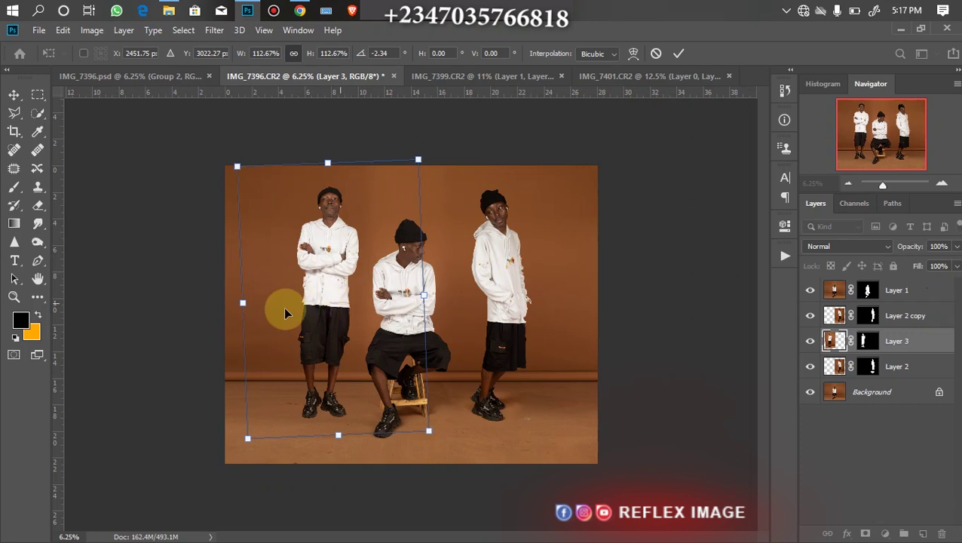
left_click_drag(314, 344, 313, 353)
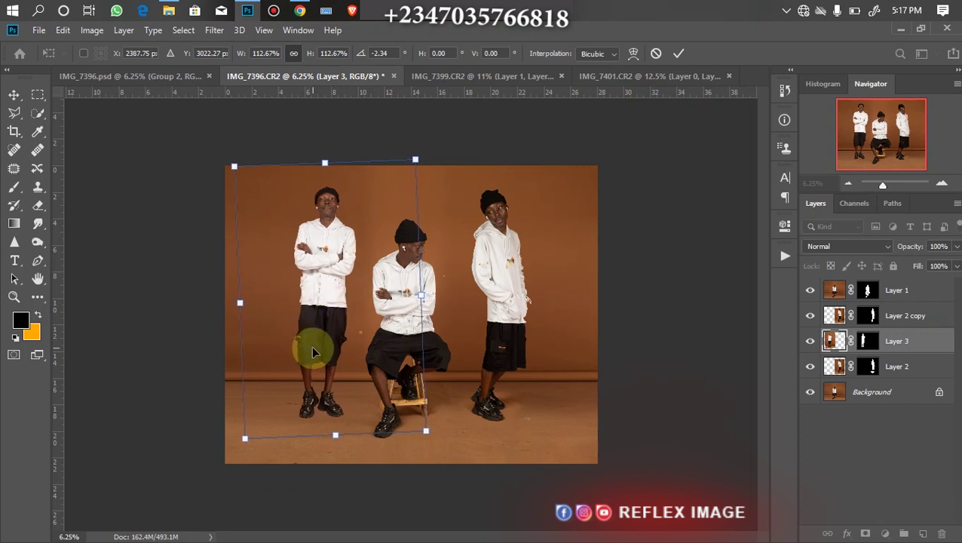
double_click(359, 421)
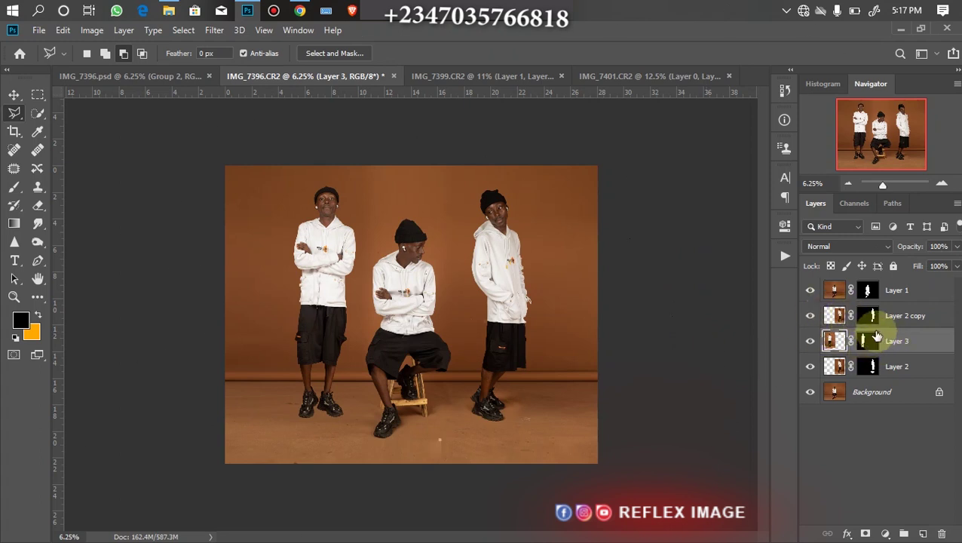
Duplicate Layer 3 and paint white on the lower copy's mask around the crossed-arms standing man's shoes to reveal his floor shadow.
key("ctrl+j")
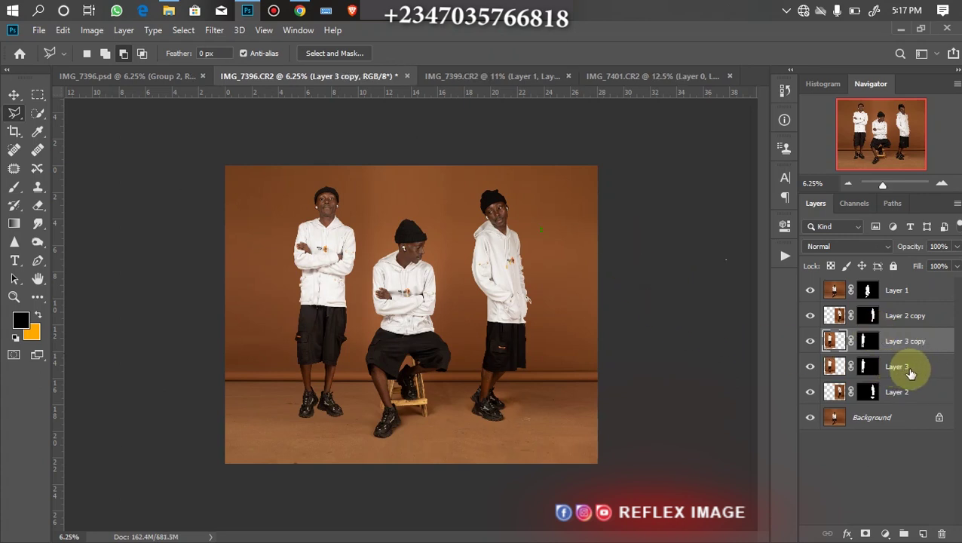
left_click(902, 367)
left_click(868, 368)
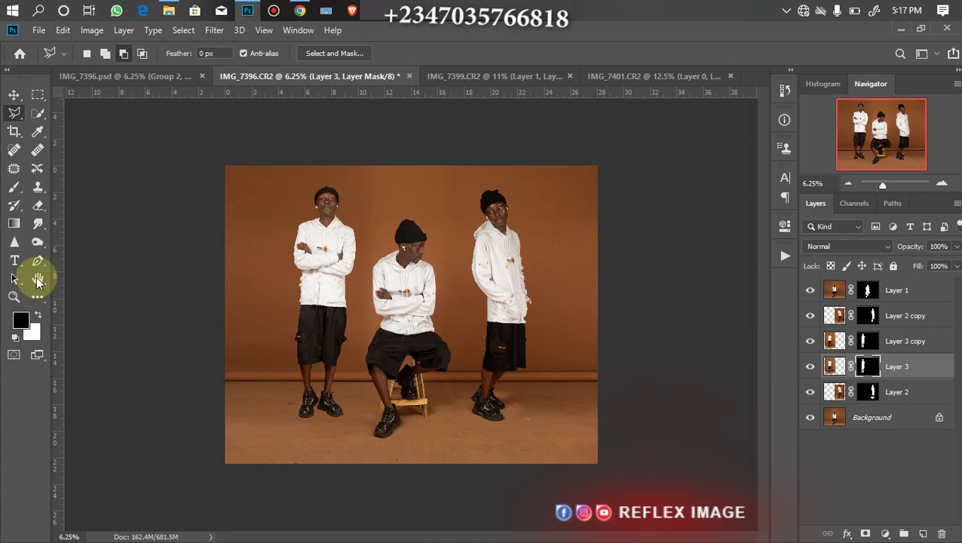
left_click(37, 317)
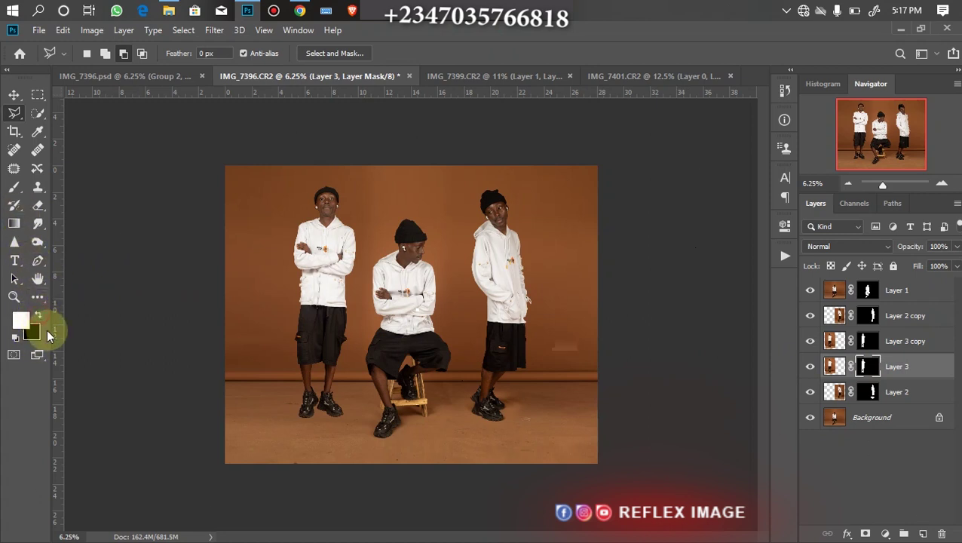
left_click(15, 188)
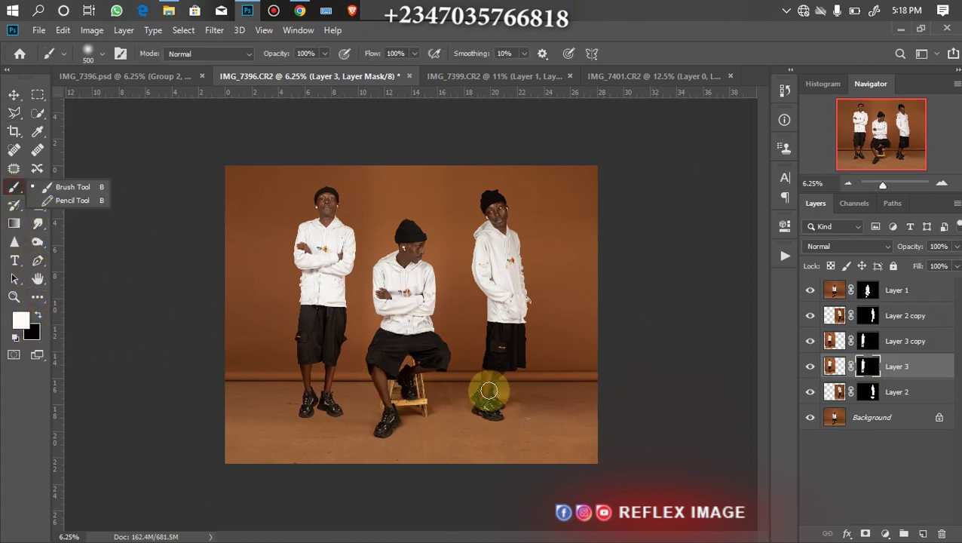
mouse_move(310, 405)
left_mouse_down()
mouse_move(336, 402)
mouse_move(310, 406)
mouse_move(316, 395)
mouse_move(330, 400)
mouse_move(330, 411)
mouse_move(310, 408)
mouse_move(330, 411)
mouse_move(297, 419)
mouse_move(340, 429)
mouse_move(312, 412)
left_mouse_up()
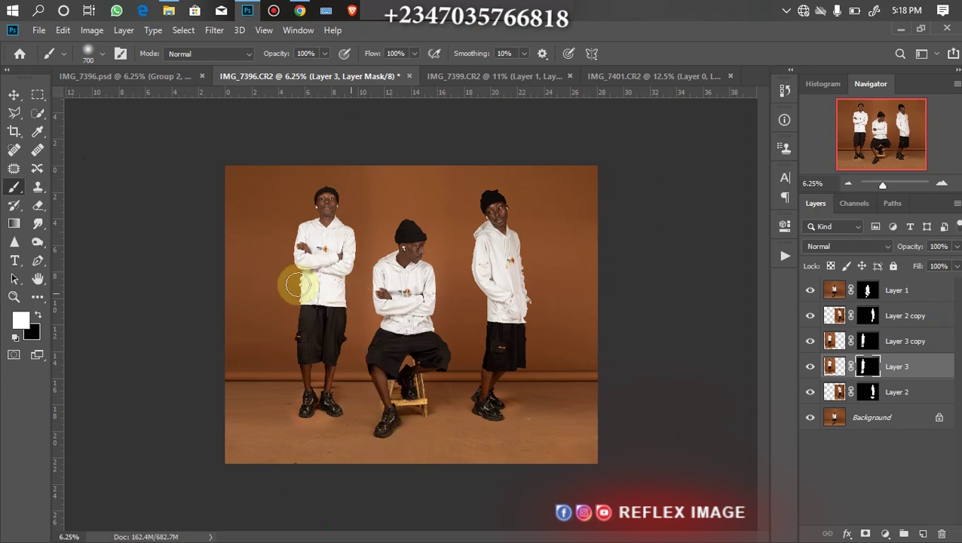
left_click(38, 315)
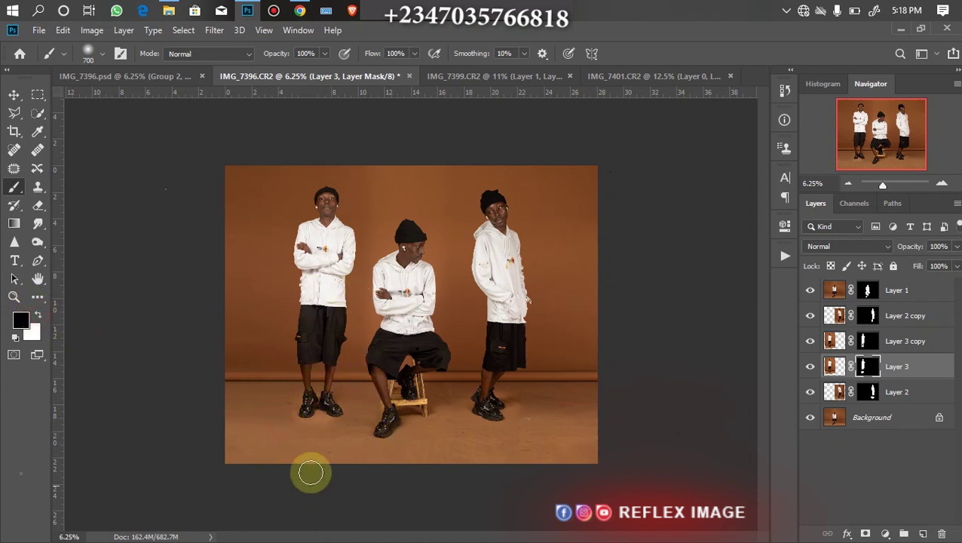
left_click(811, 367)
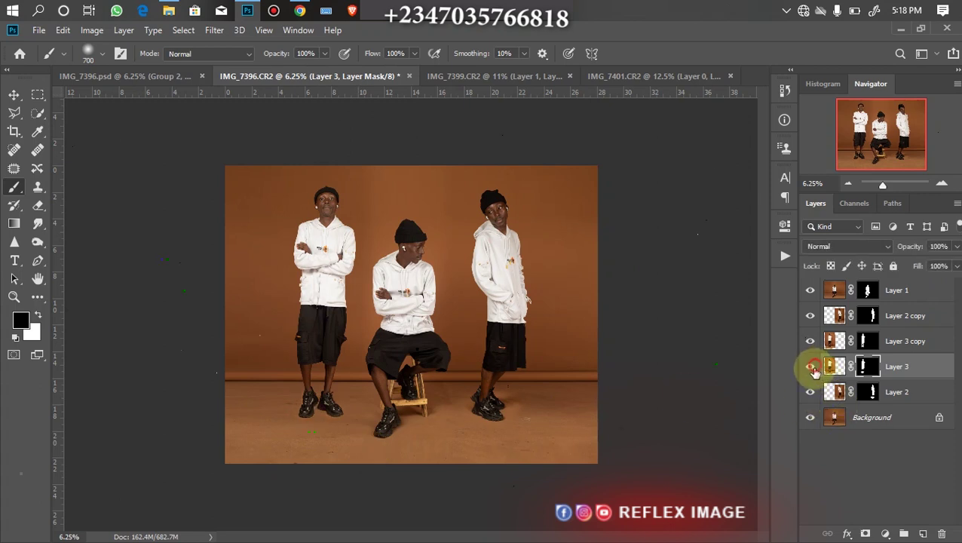
Crop at the 5:4 ratio with the frame shifted upward, trimming the floor and adding a strip of canvas above the heads.
key("ctrl+minus")
key("ctrl+minus")
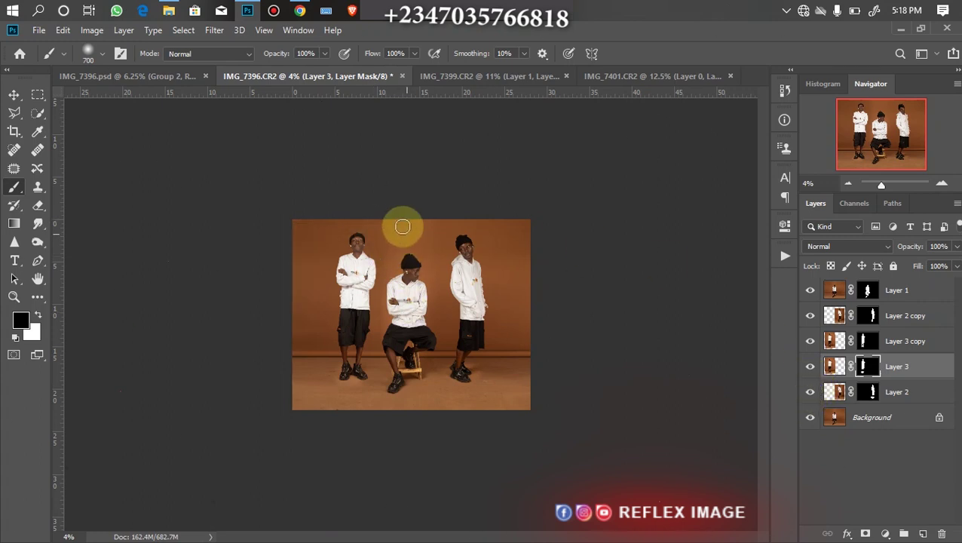
left_click(415, 366)
mouse_move(406, 357)
left_mouse_down()
mouse_move(391, 335)
mouse_move(404, 384)
mouse_move(389, 365)
mouse_move(397, 417)
mouse_move(408, 376)
left_mouse_up()
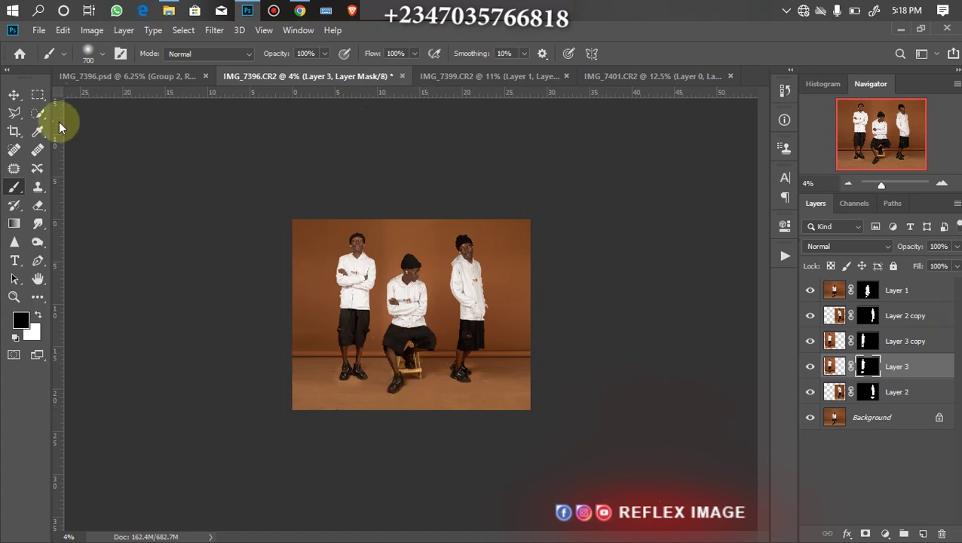
left_click(14, 131)
mouse_move(411, 412)
left_mouse_down()
mouse_move(408, 403)
mouse_move(413, 411)
left_mouse_up()
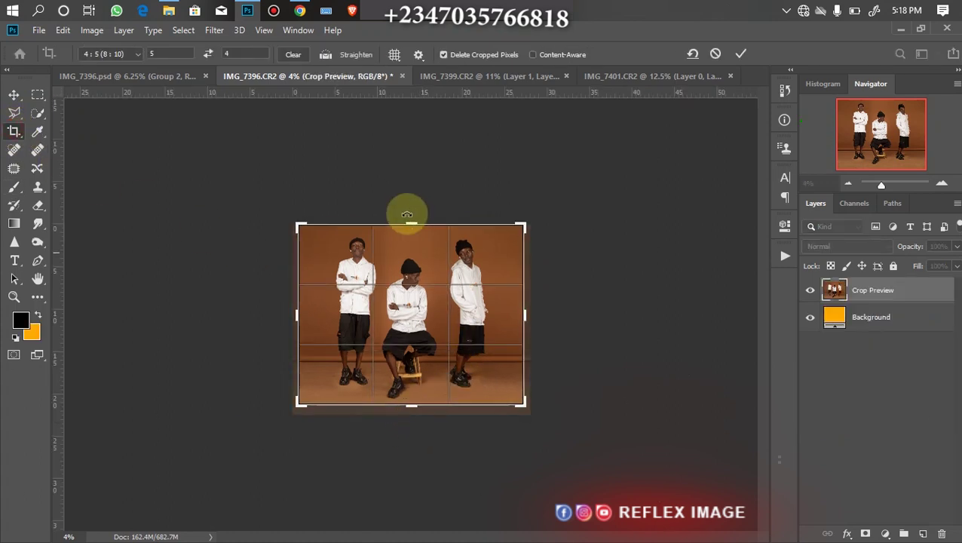
left_click_drag(410, 224, 411, 218)
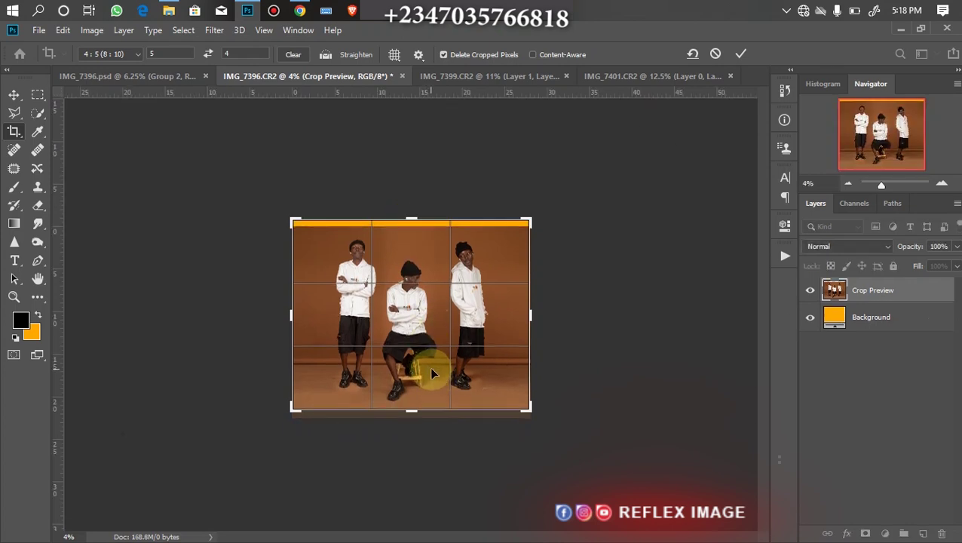
key("Return")
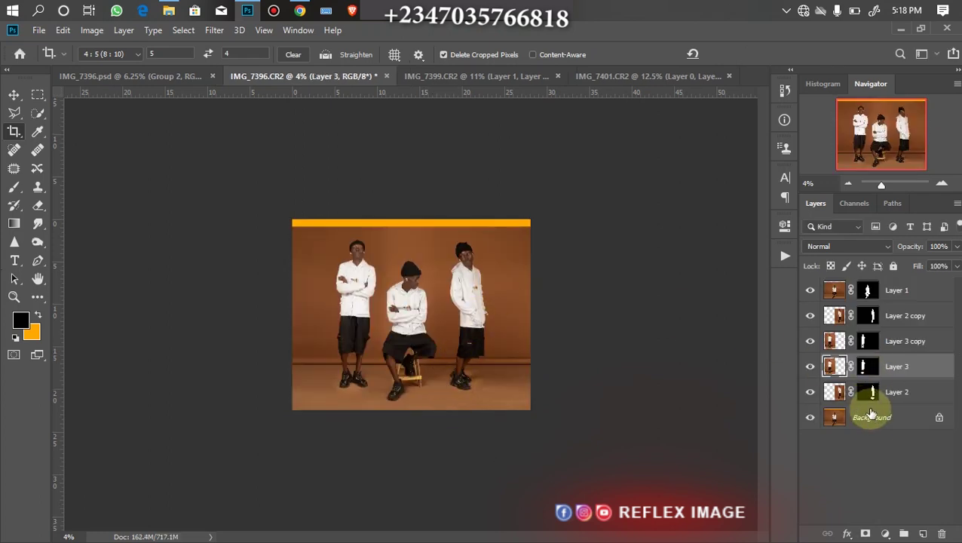
Select the top strip of the Background layer and stretch it upward until backdrop covers the orange band, then deselect.
left_click(871, 417)
left_click(37, 94)
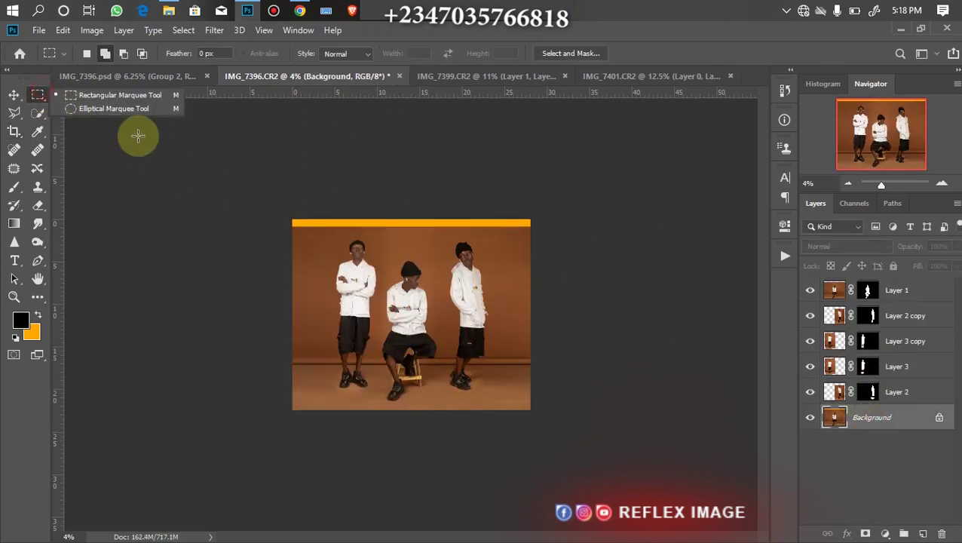
left_click_drag(278, 202, 556, 237)
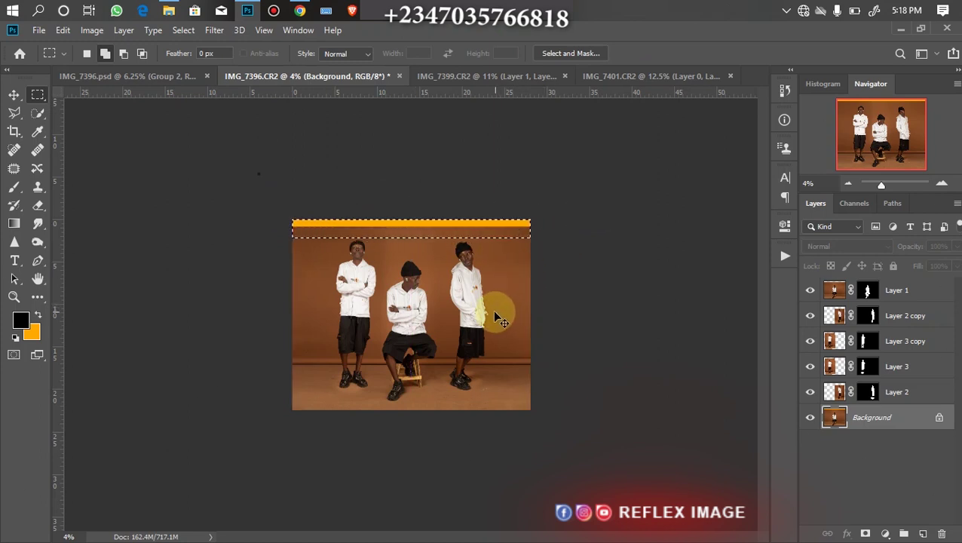
key("ctrl+t")
left_click_drag(411, 216, 411, 187)
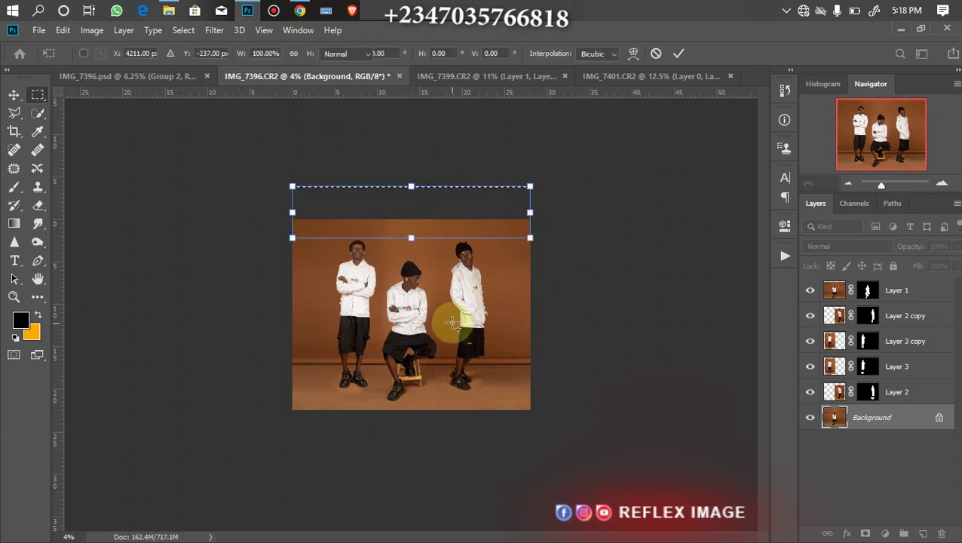
key("Return")
key("ctrl+d")
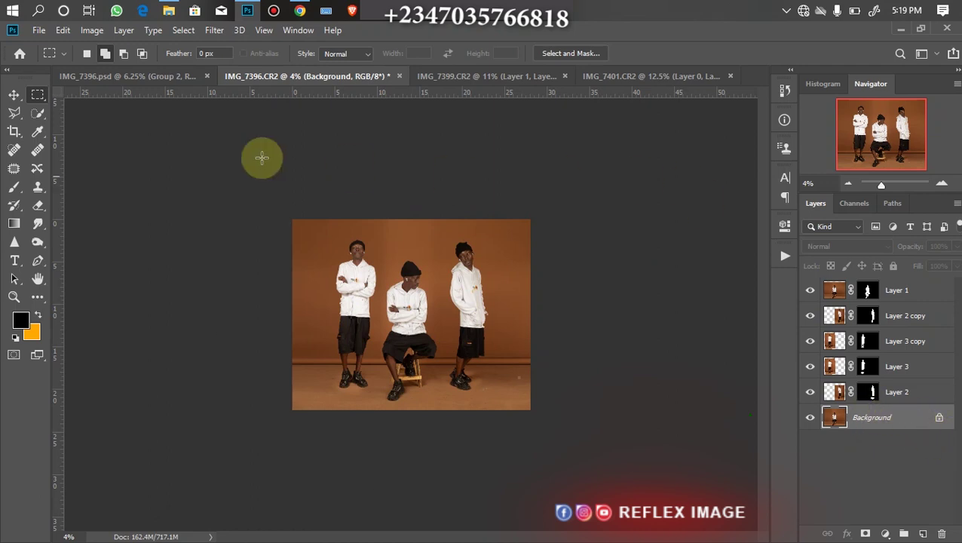
Select a circle centered behind the seated man and brighten it with a Curves adjustment, input 116 and output 158.
left_click_drag(38, 94, 82, 110)
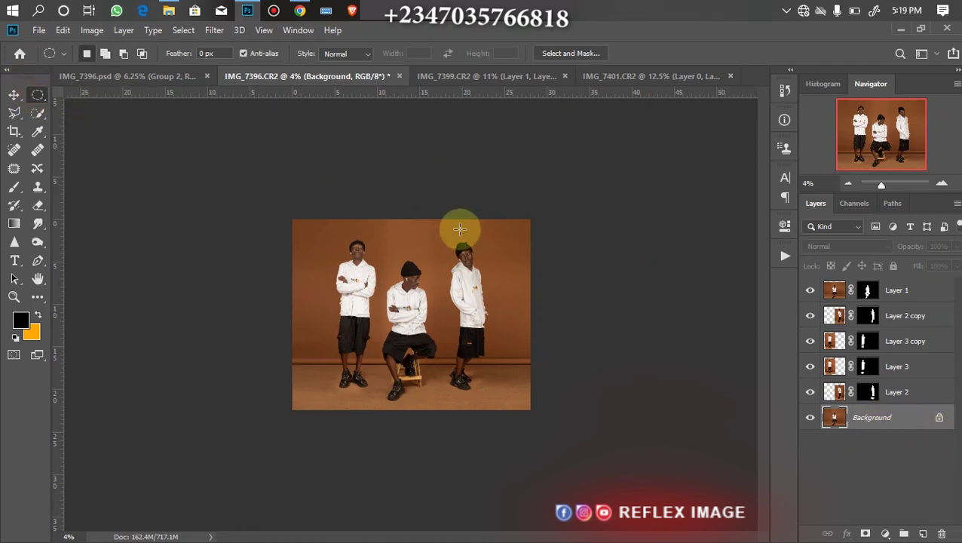
left_click_drag(356, 243, 500, 345)
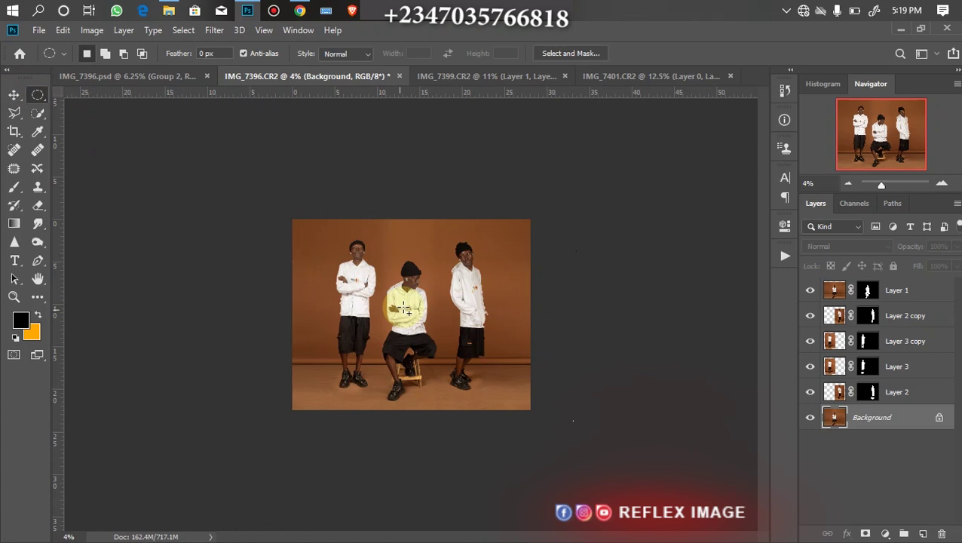
left_click_drag(413, 308, 415, 290)
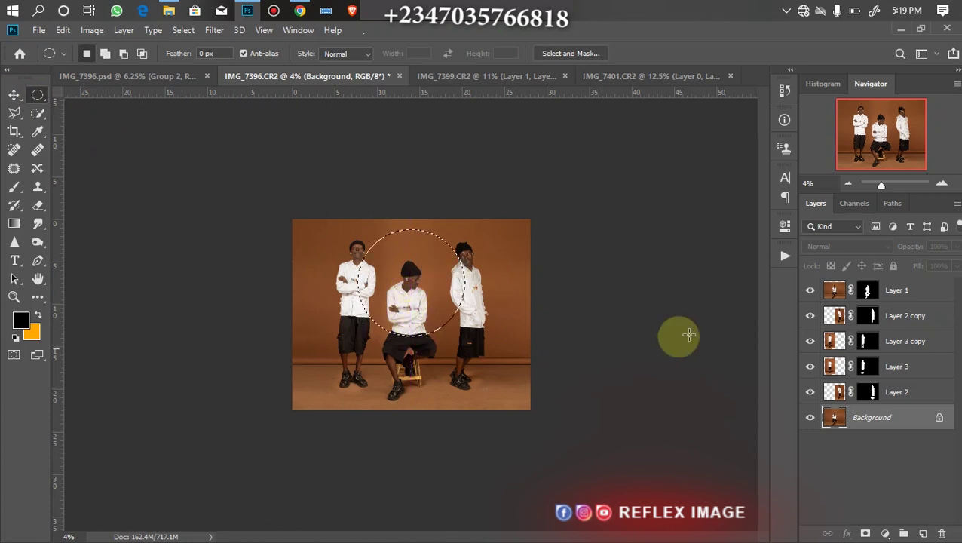
left_click(885, 533)
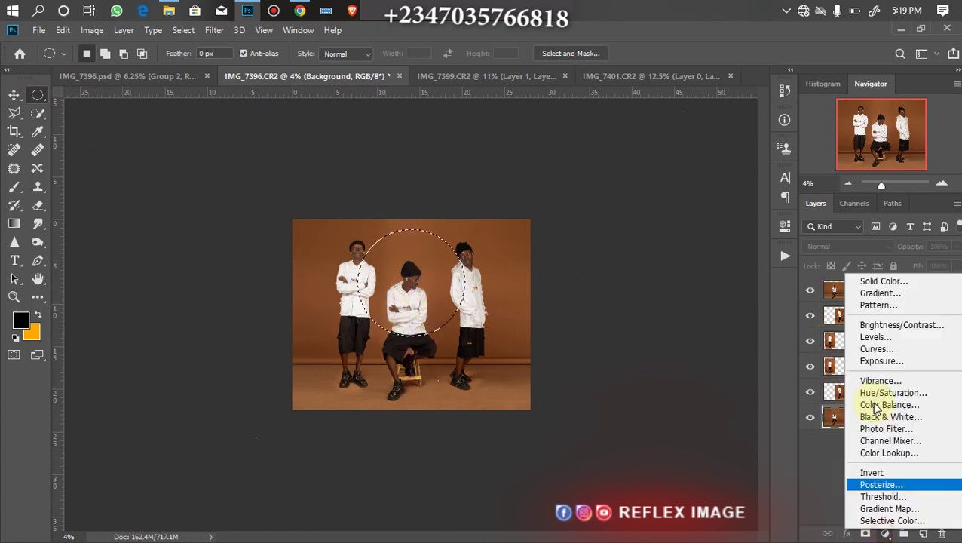
left_click(875, 350)
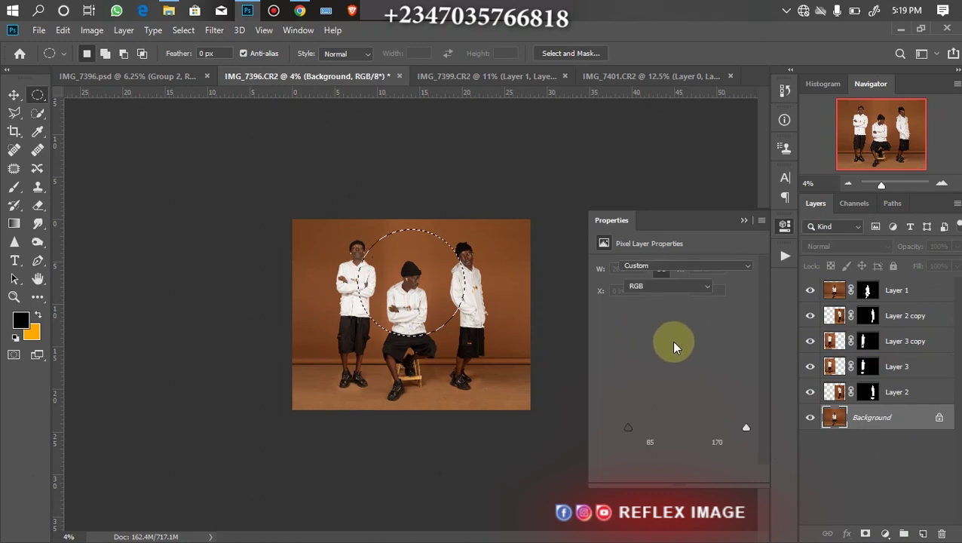
left_click_drag(684, 350, 682, 344)
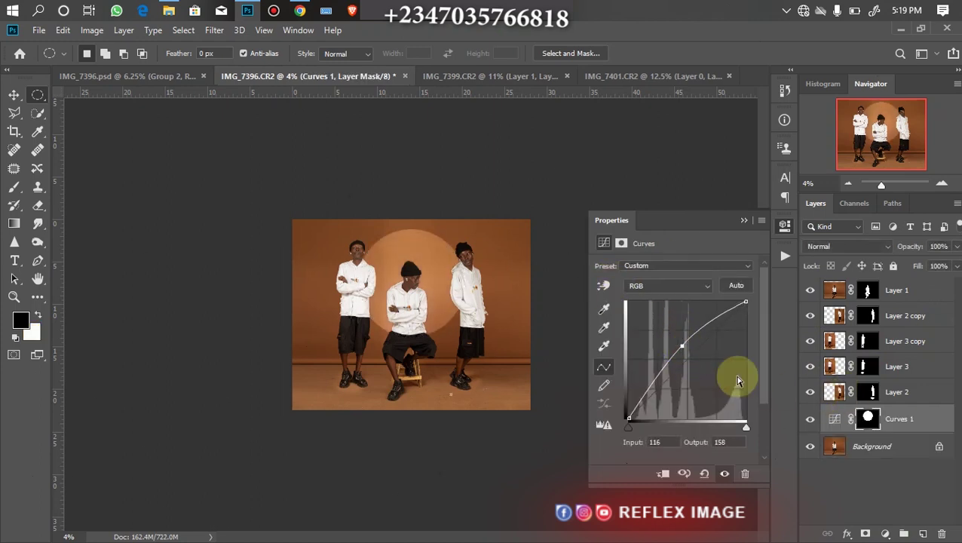
Feather the Curves layer mask to 517.8 px and compare the backdrop glow with and without the adjustment.
left_click(869, 421)
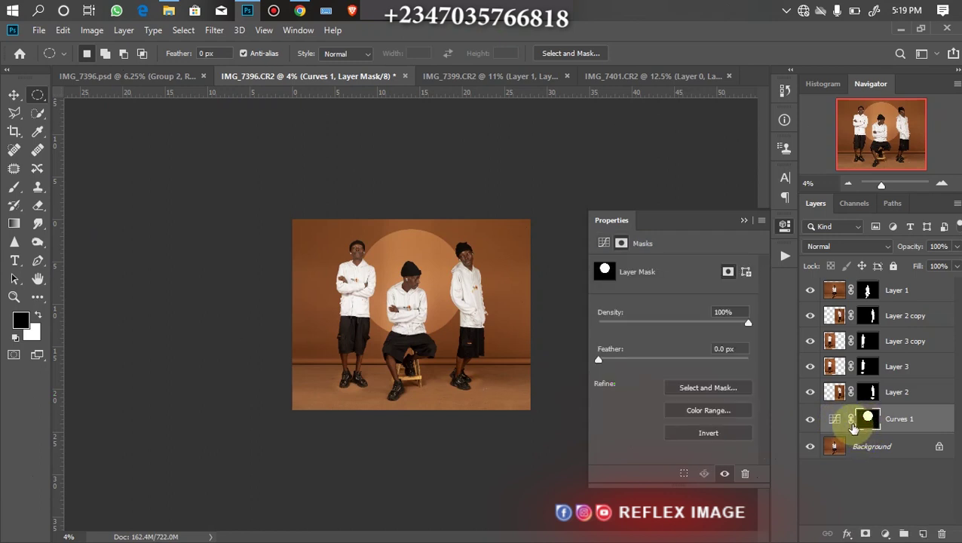
left_click_drag(685, 358, 730, 365)
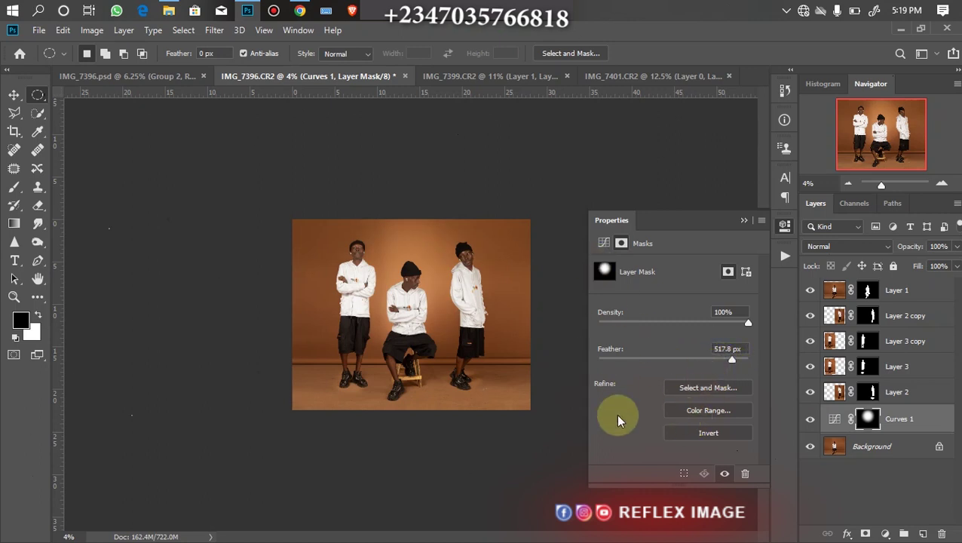
left_click(809, 420)
left_click(809, 419)
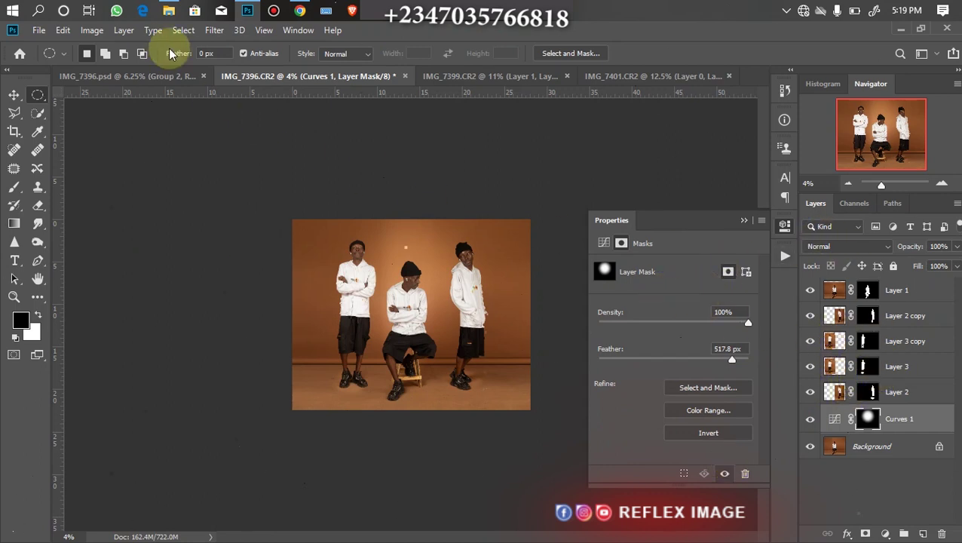
Place the abstract oil-painted background texture from Downloads above the Curves layer, scaled to 159.11% to cover the canvas.
left_click(169, 10)
left_click(60, 137)
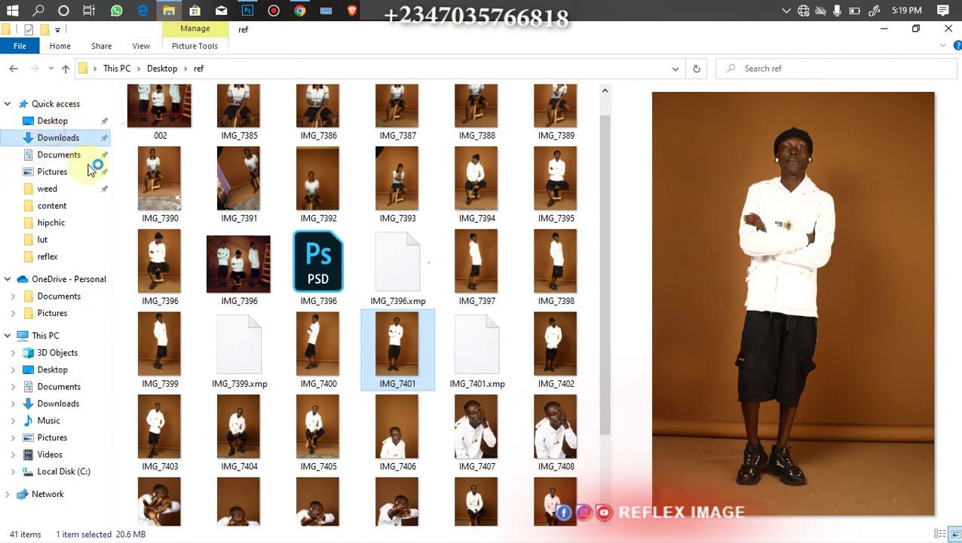
left_click_drag(607, 98, 616, 376)
left_click(450, 478)
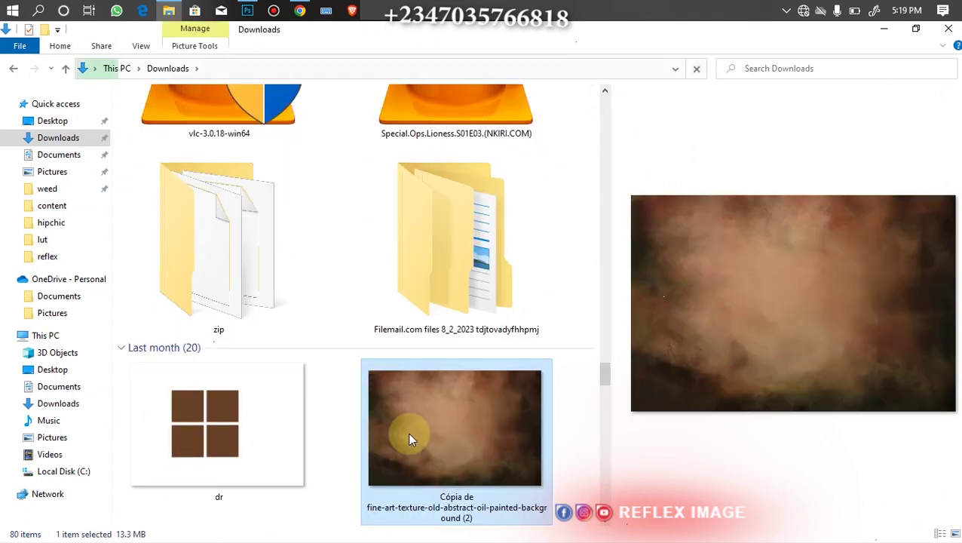
left_click_drag(427, 406, 413, 195)
left_click_drag(408, 387, 408, 414)
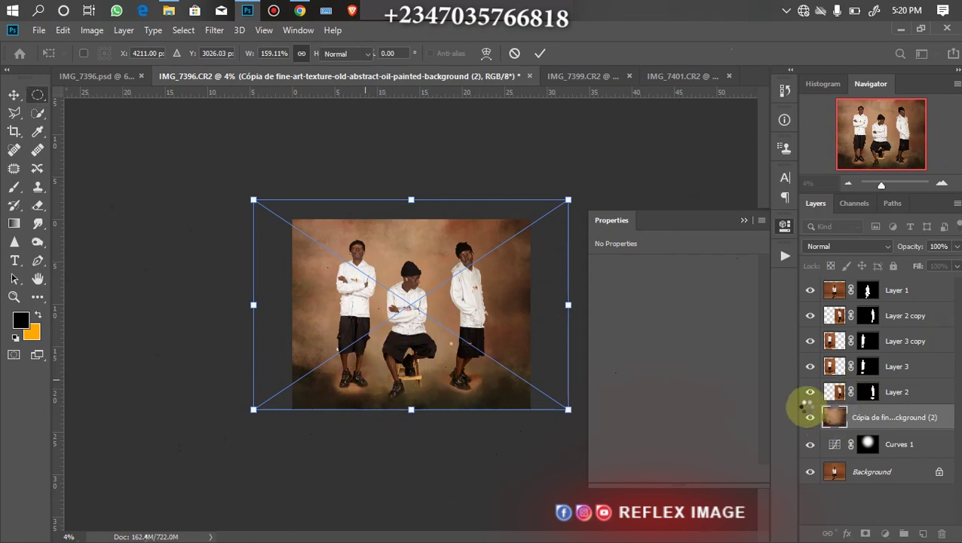
key("Return")
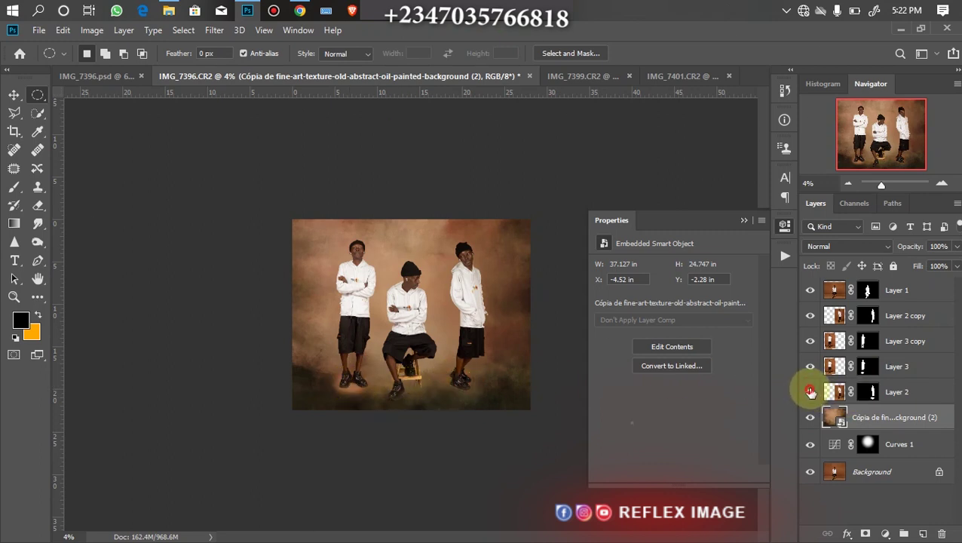
Move Layer 2 and Layer 3 below the texture layer and set the texture's blend mode to Soft Light.
left_click_drag(896, 392, 889, 430)
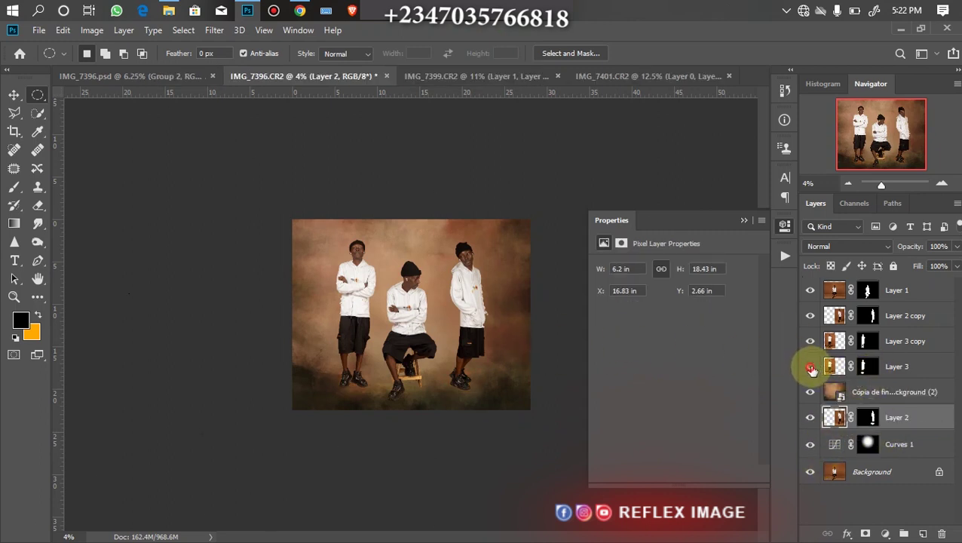
mouse_move(905, 377)
left_mouse_down()
mouse_move(905, 397)
mouse_move(896, 393)
left_mouse_up()
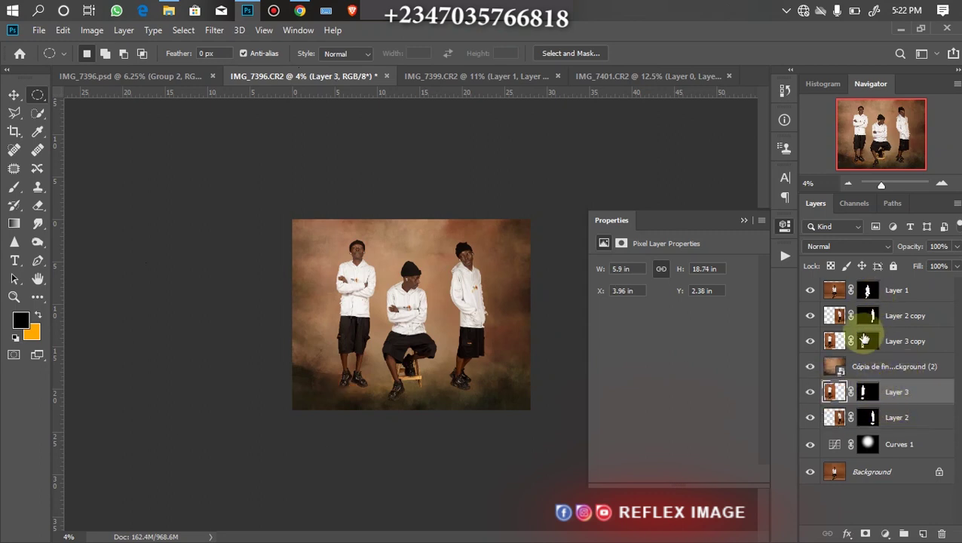
left_click(881, 372)
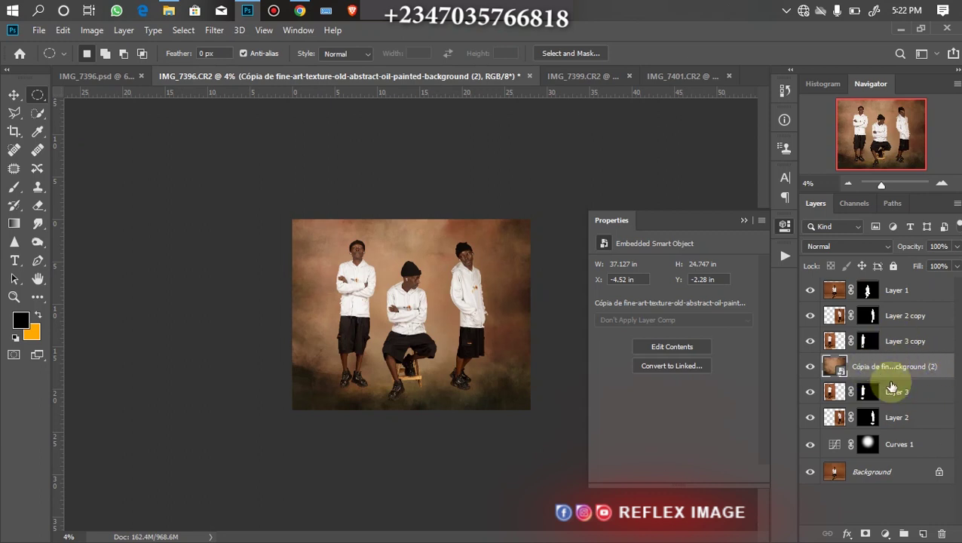
left_click(828, 247)
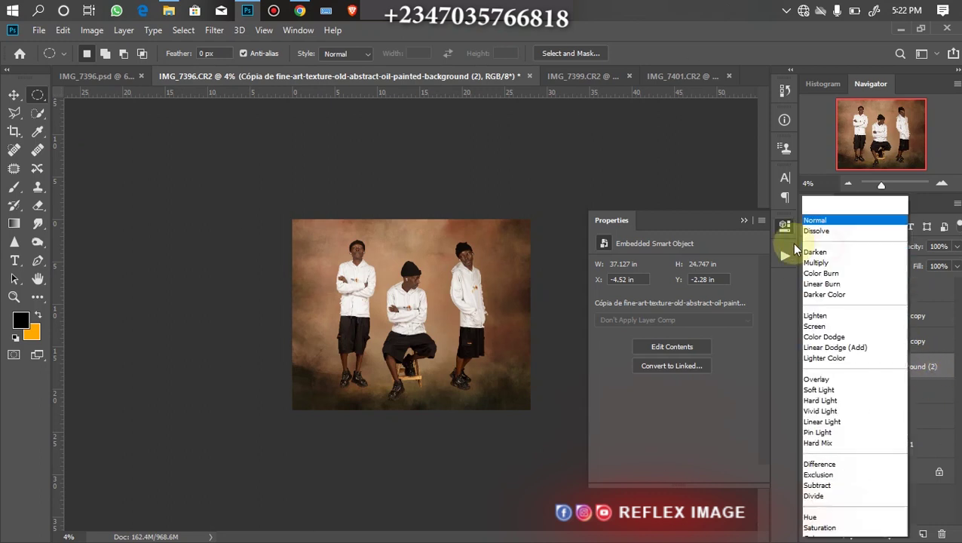
left_click(818, 372)
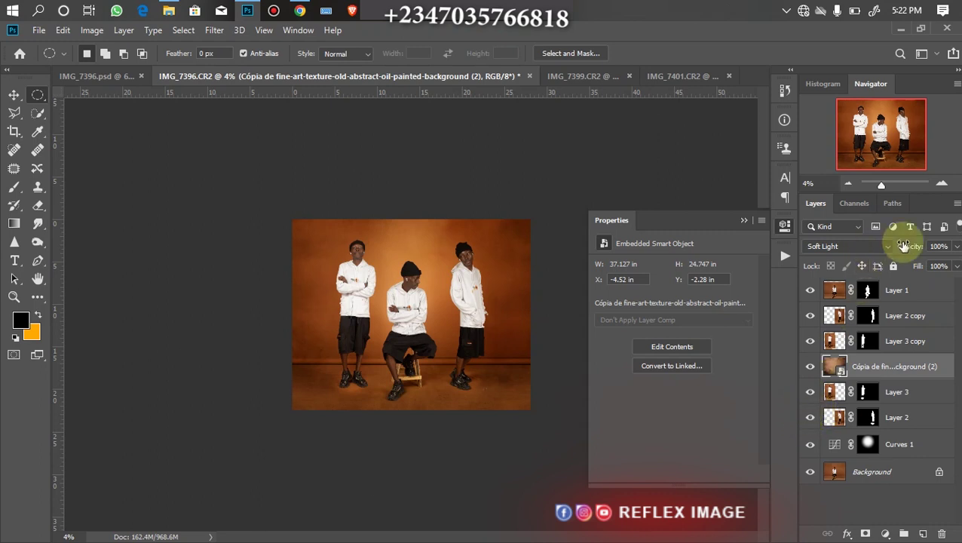
Fully desaturate the oil-painted texture layer with a Hue/Saturation filter.
key("ctrl+u")
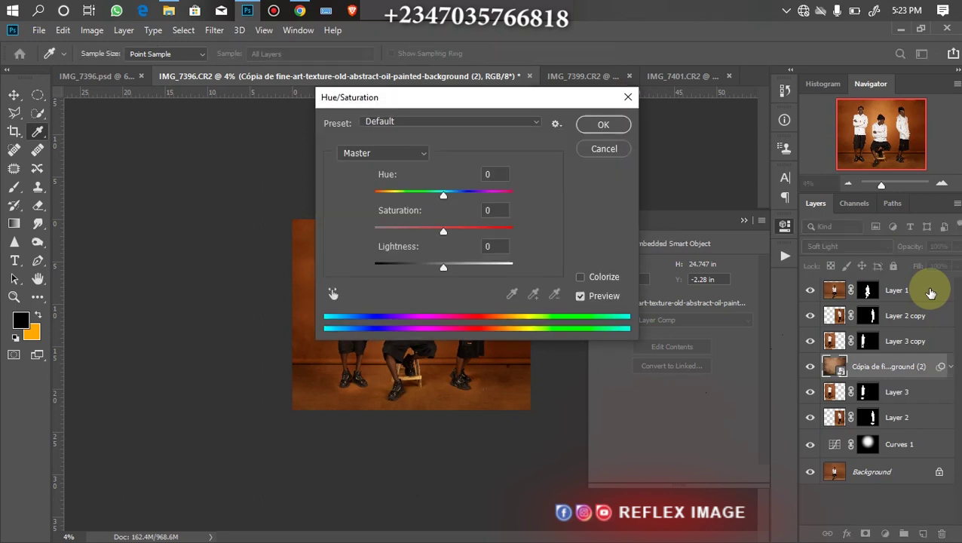
left_click_drag(443, 231, 363, 228)
key("Return")
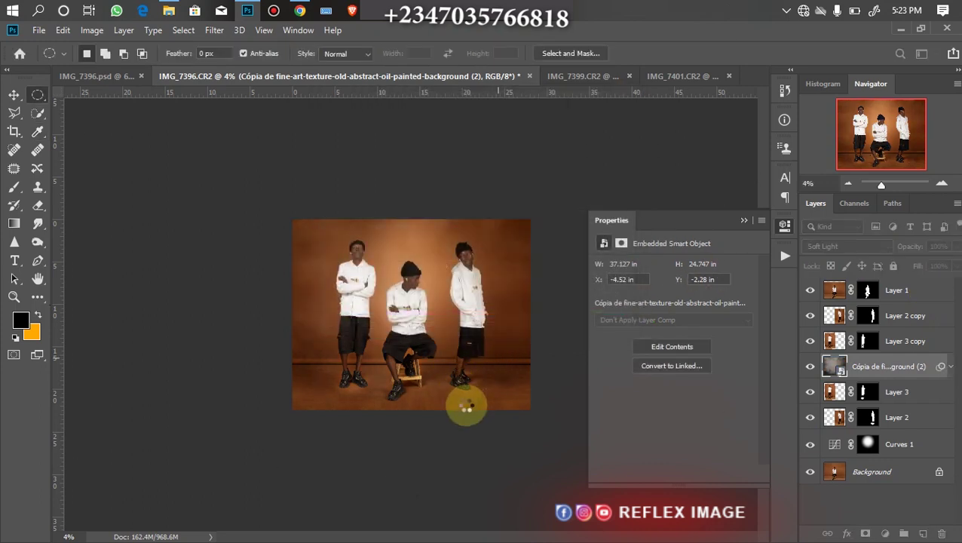
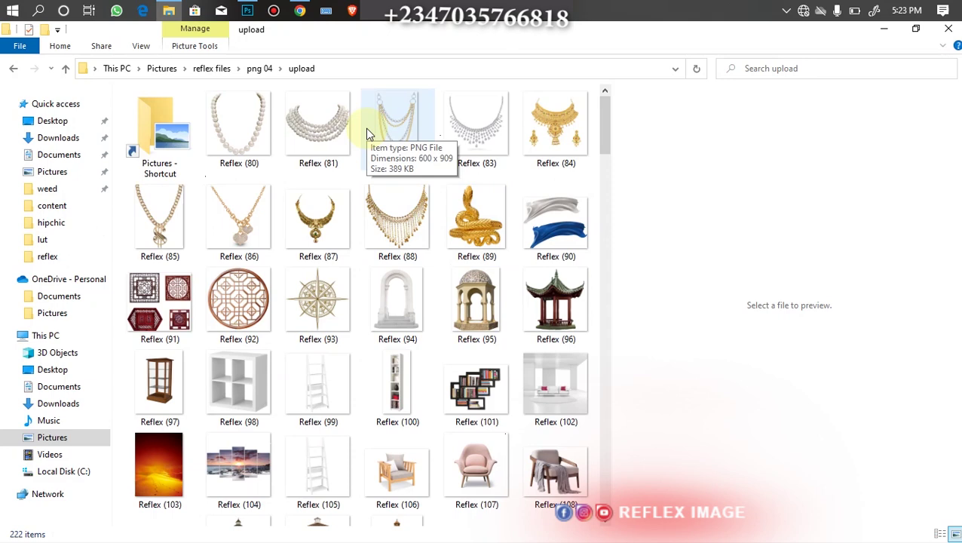
Switch to File Explorer, browse the png 04 folder and pick the wooden ladder image Reflex (17).
left_click_drag(607, 162, 606, 243)
left_click(67, 68)
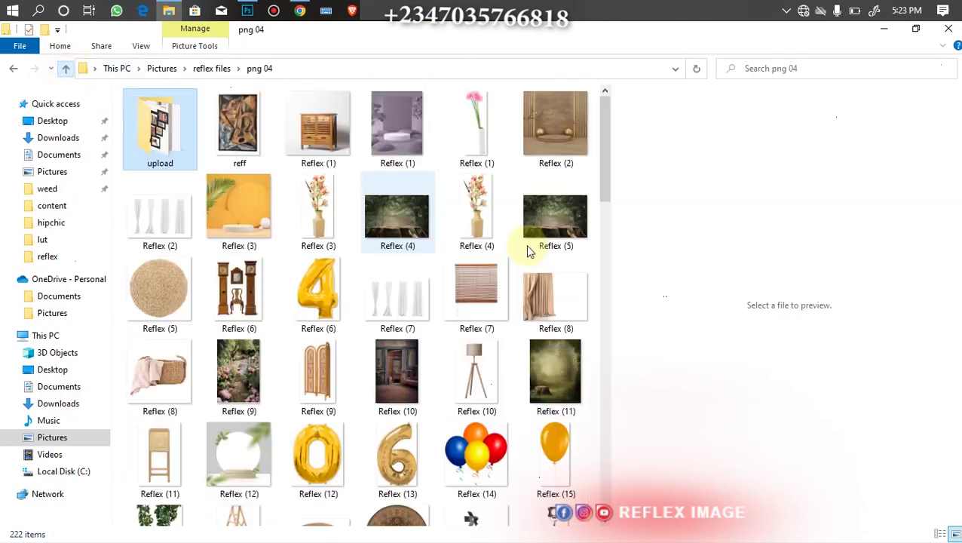
left_click_drag(606, 178, 598, 142)
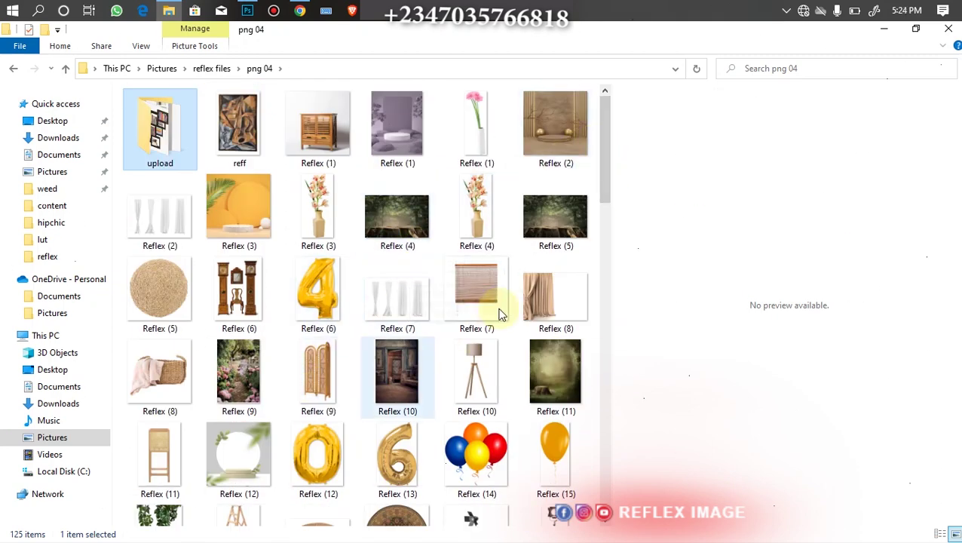
left_click_drag(608, 202, 608, 255)
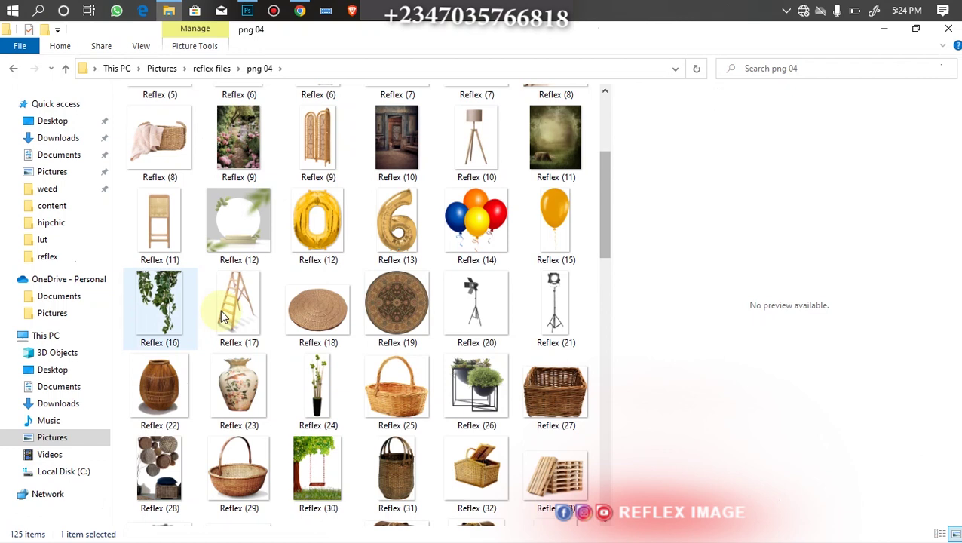
left_click(245, 301)
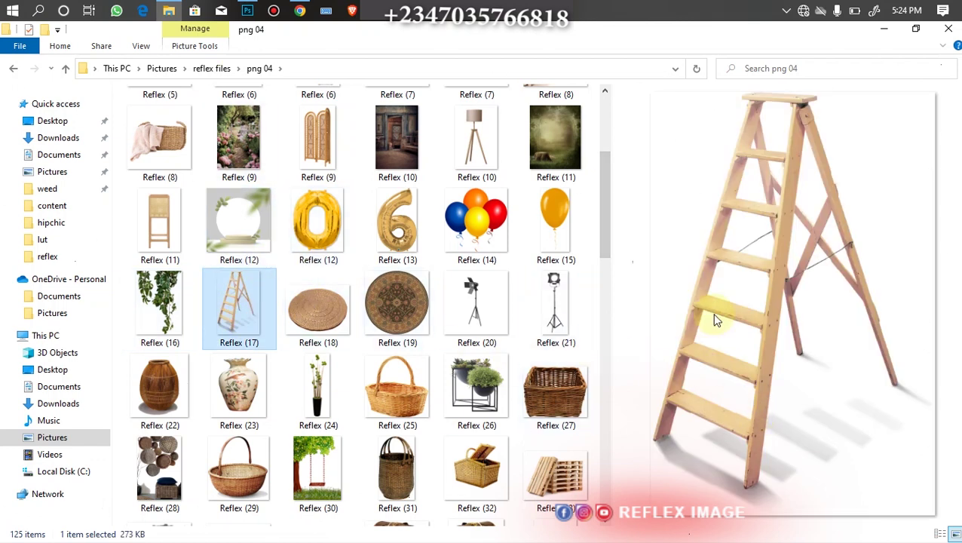
Place the ladder into the IMG_7396.CR2 composite in Photoshop, scaled to about 717.77%, tilted -3.85° and partly cropped by the canvas's right edge.
left_click_drag(229, 323, 456, 331)
left_click_drag(425, 300, 536, 340)
left_click_drag(458, 253, 517, 321)
left_click_drag(534, 279, 548, 242)
mouse_move(455, 238)
left_mouse_down()
mouse_move(486, 236)
mouse_move(468, 227)
left_mouse_up()
left_click_drag(530, 307, 532, 314)
left_click_drag(481, 245, 472, 239)
left_click_drag(508, 294, 504, 305)
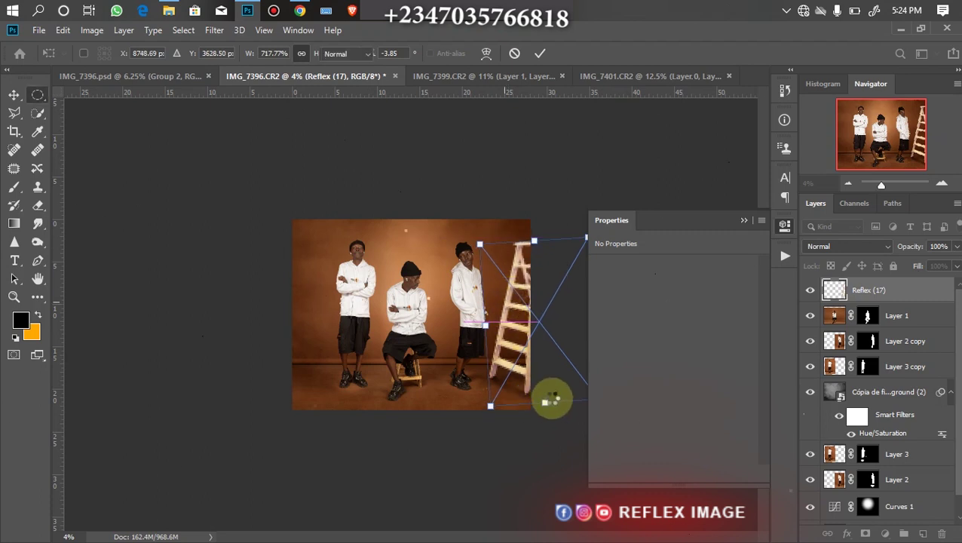
key("Return")
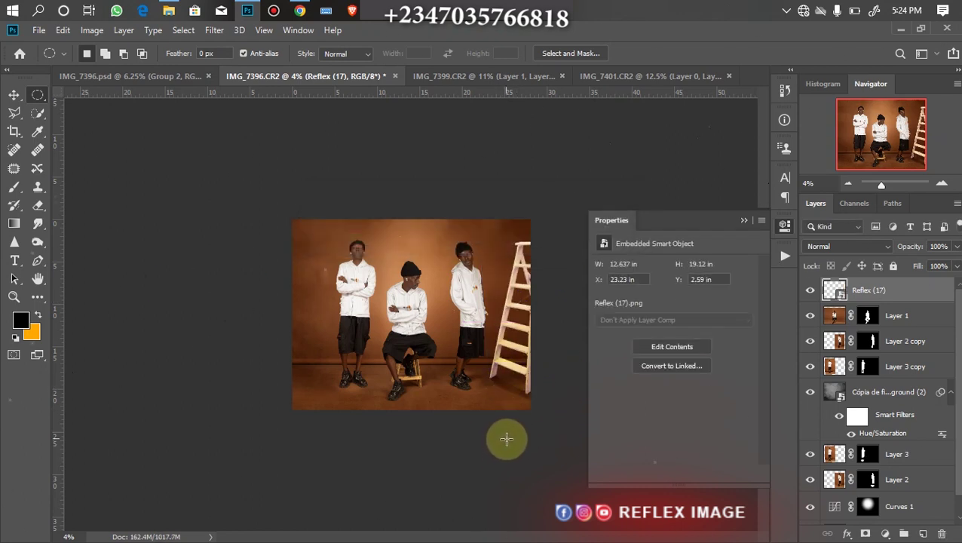
Darken the ladder's midtones with a Curves filter, placing a point near input 165 and output 101.
key("ctrl+m")
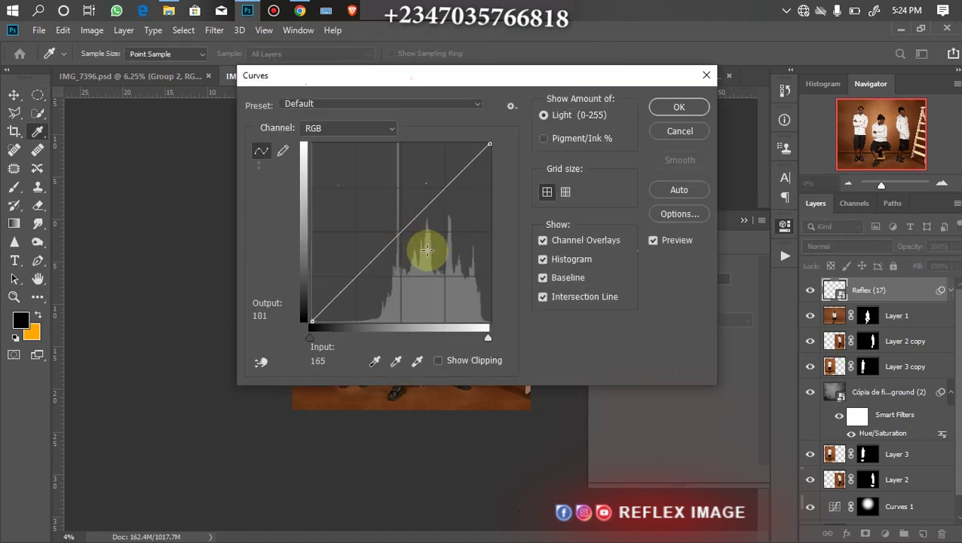
left_click(427, 249)
left_click_drag(529, 70, 207, 145)
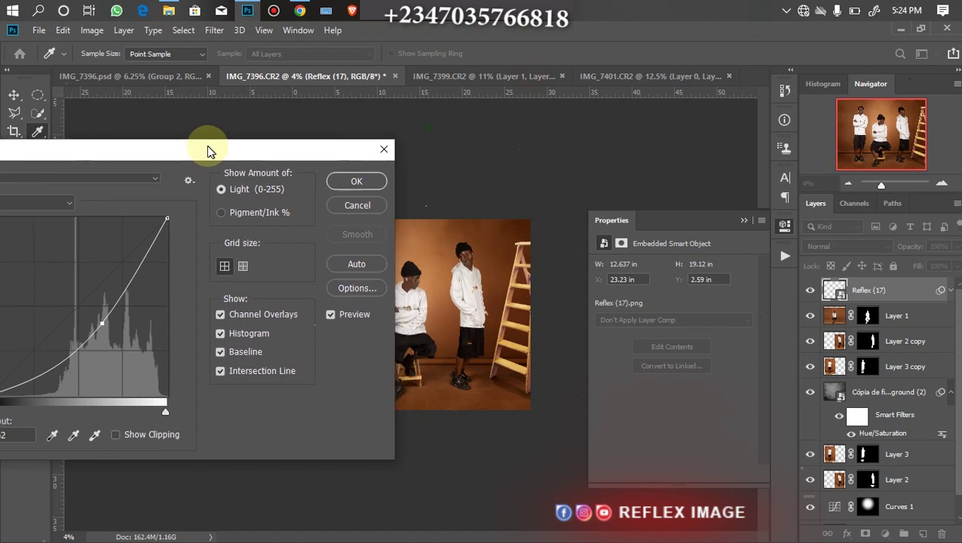
key("Return")
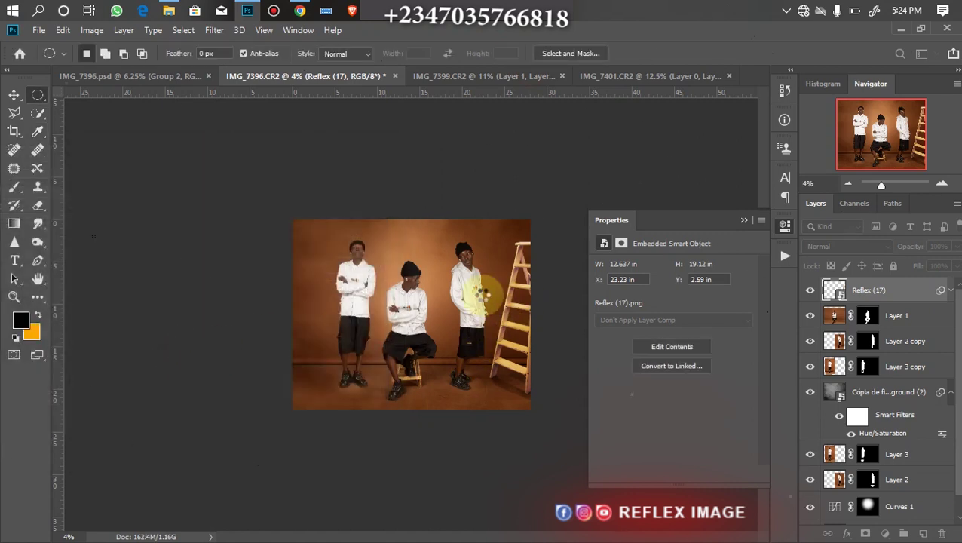
Darken the ladder further with a second Curves filter, input 142 and output 116.
key("ctrl+m")
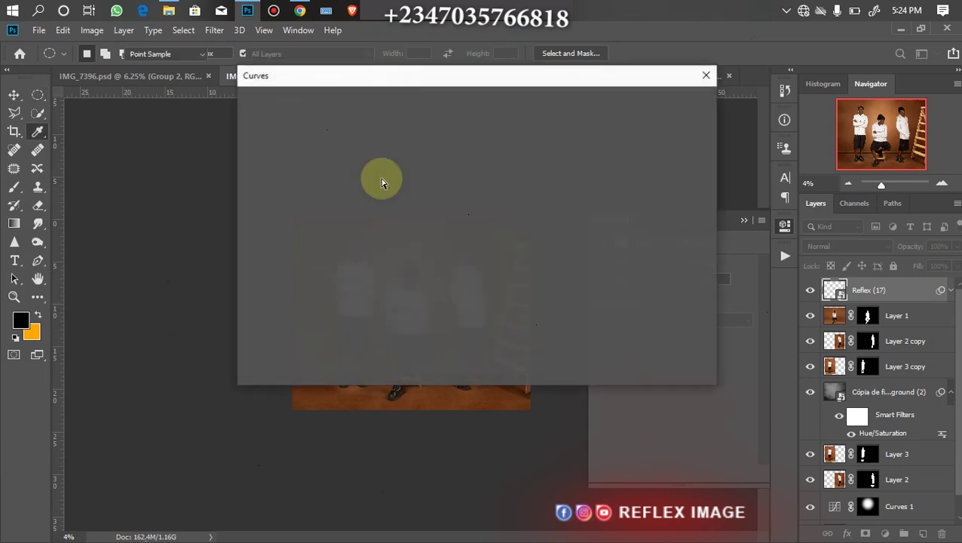
left_click_drag(400, 231, 430, 279)
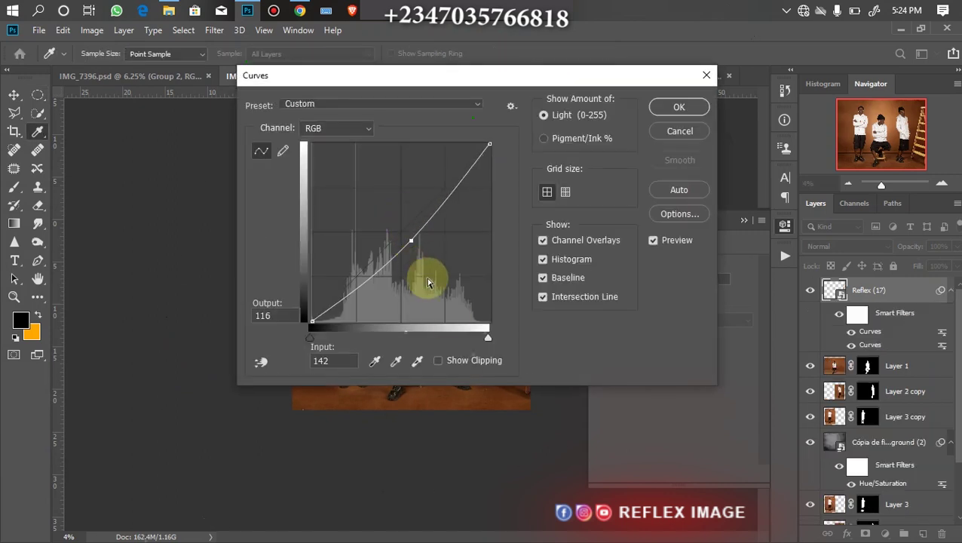
key("Return")
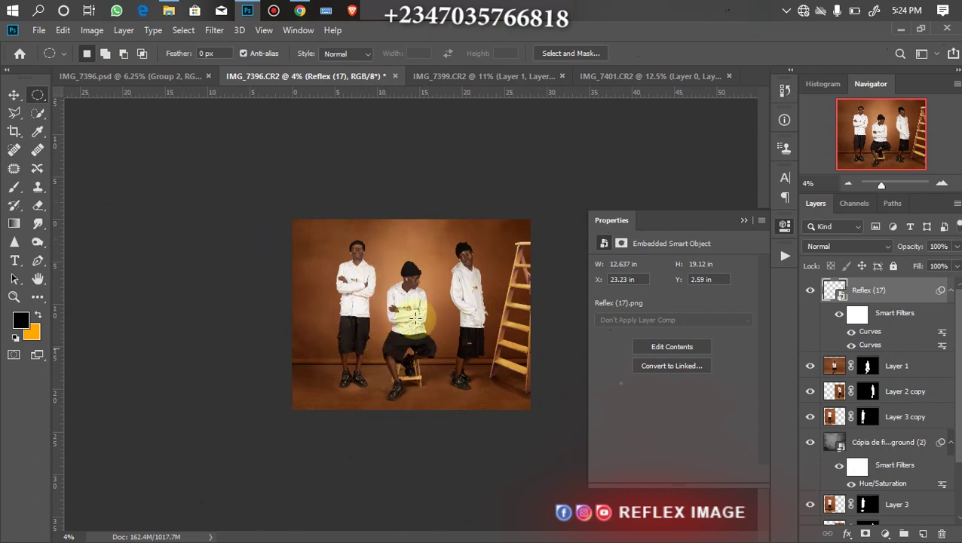
left_click(409, 348)
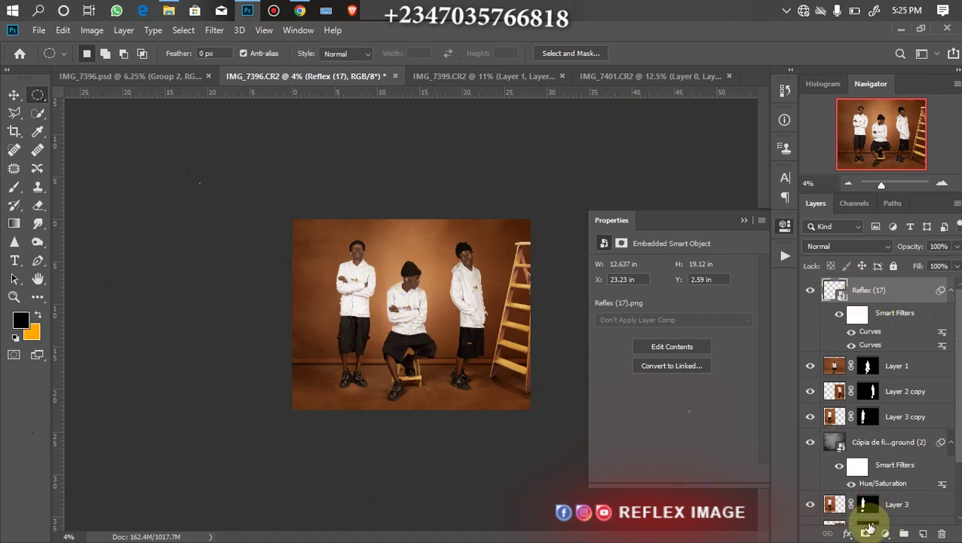
Add a Gradient Map layer above the ladder with a muted reddish-brown preset, blended in Soft Light at 47% opacity.
left_click(884, 533)
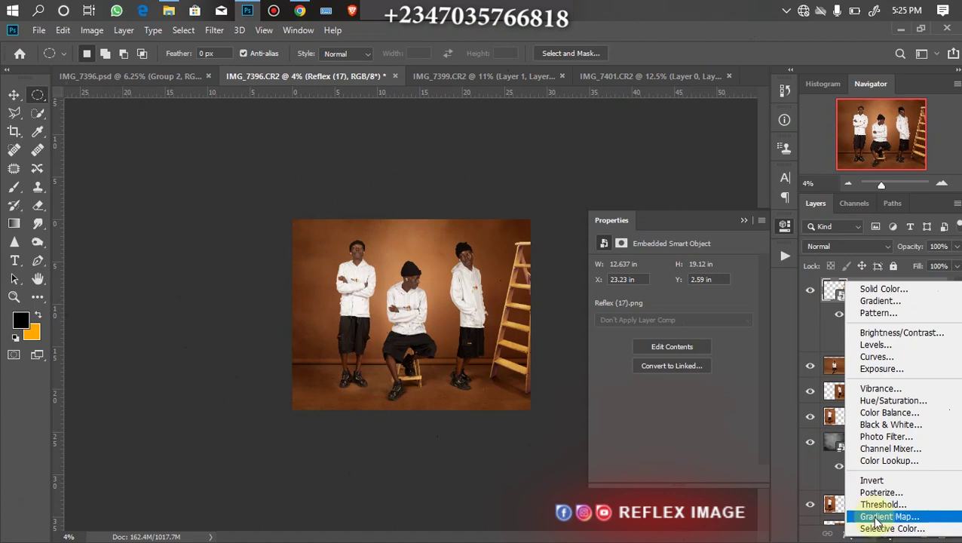
left_click(875, 519)
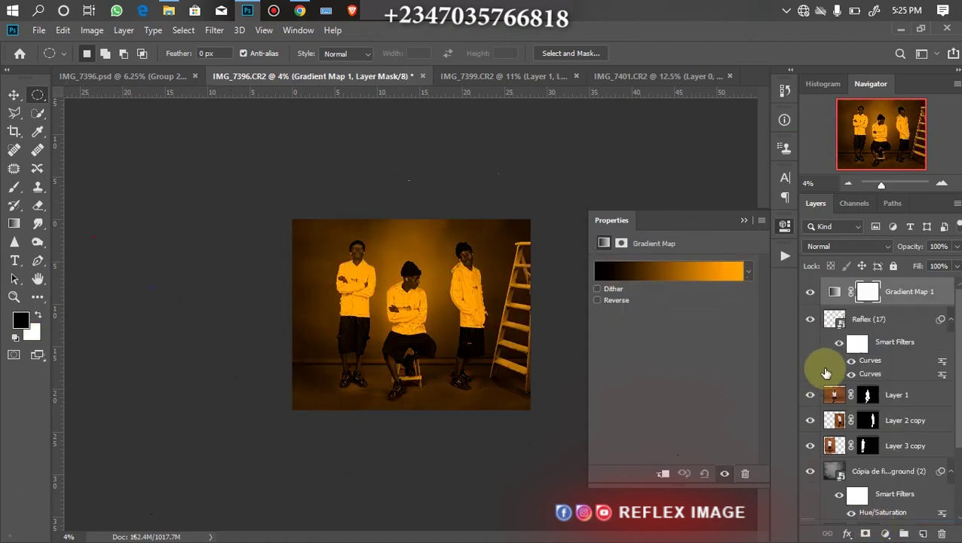
left_click(747, 273)
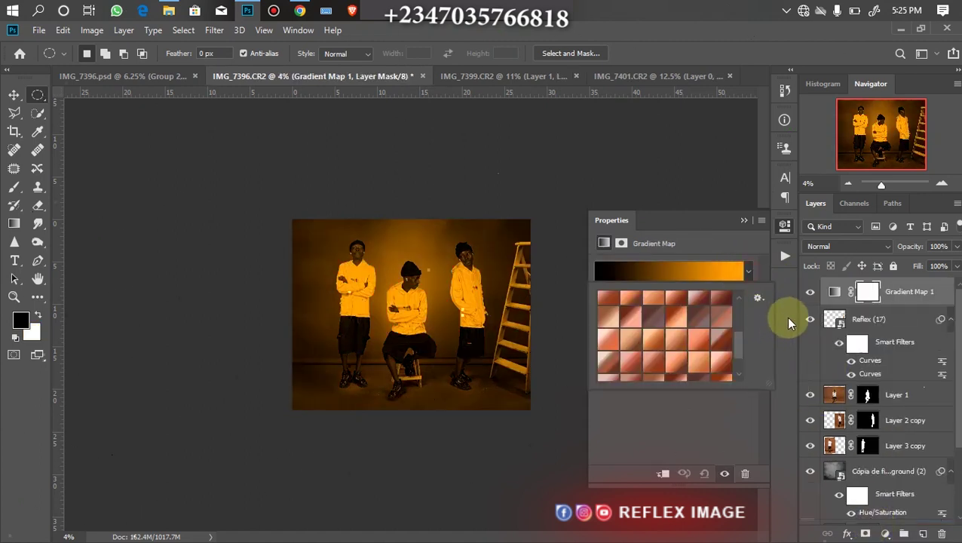
left_click(652, 324)
left_click(849, 247)
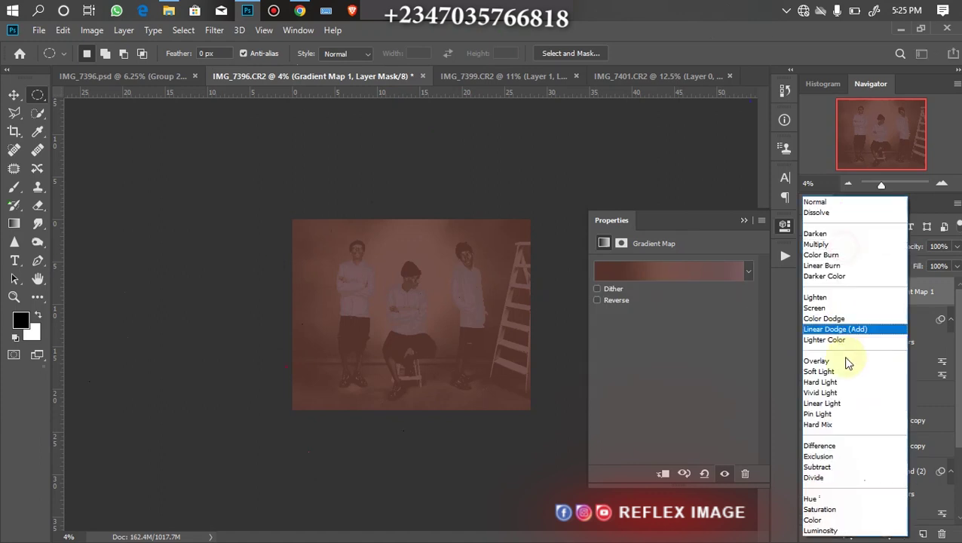
left_click(829, 371)
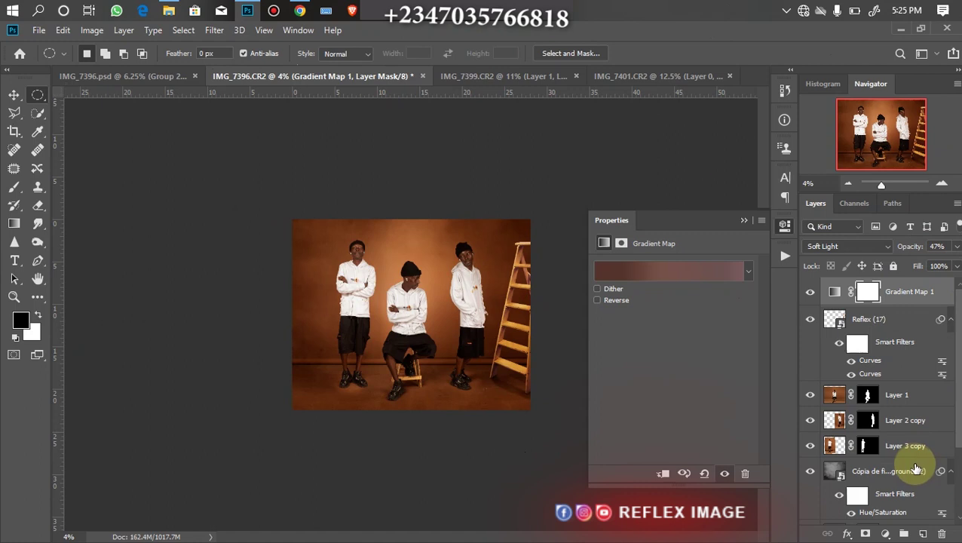
Examine the color-graded composite up close and as a whole, checking the three figures, the backdrop and the ladder.
key("ctrl+plus")
key("ctrl+plus")
key("ctrl+plus")
key("ctrl+plus")
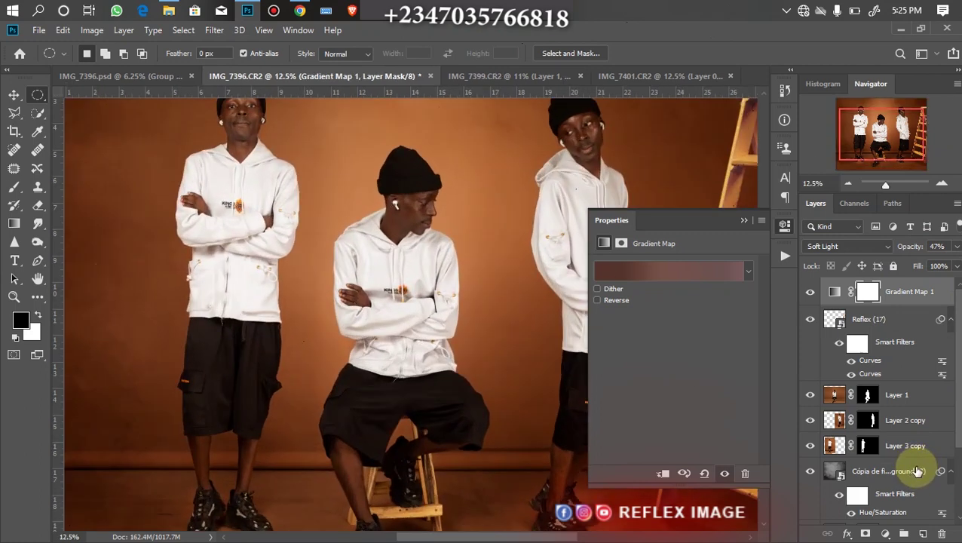
key("ctrl+minus")
key("ctrl+minus")
key("ctrl+minus")
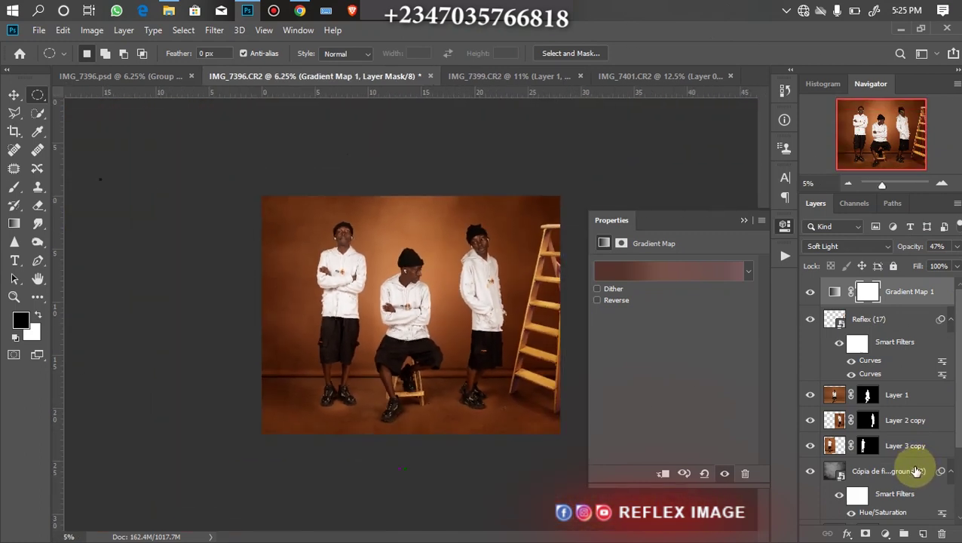
key("ctrl+plus")
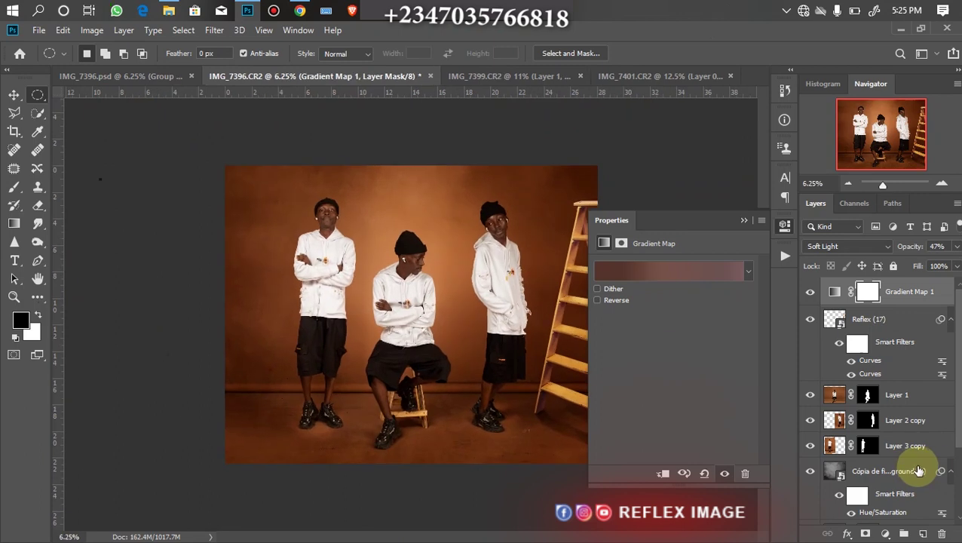